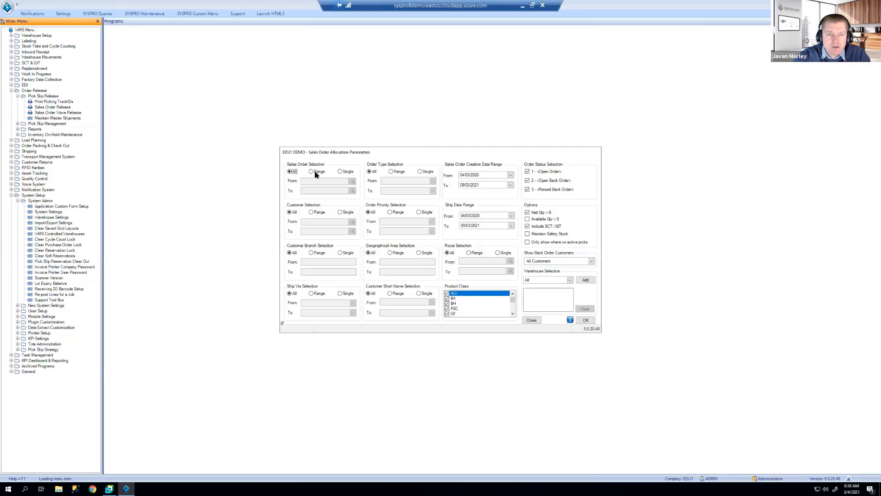
Step: Browse the sales order lookup under a Range selection, then return Sales Order selection to All
left_click(348, 172)
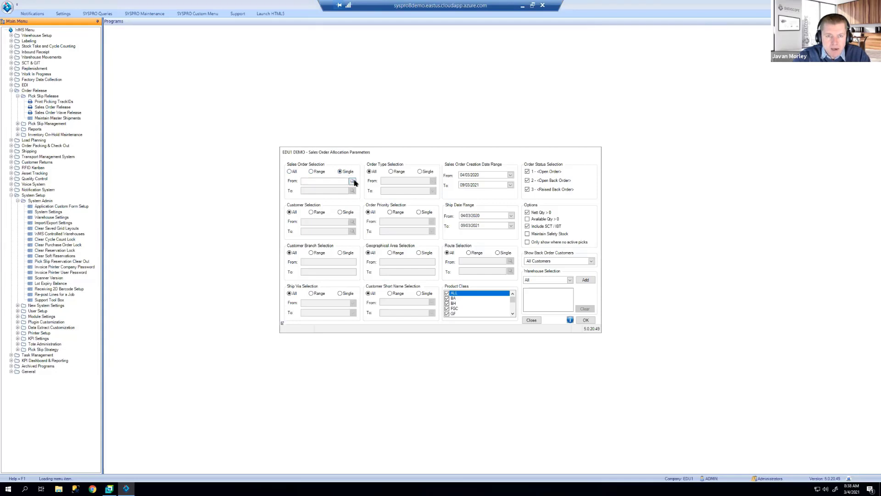
left_click(353, 181)
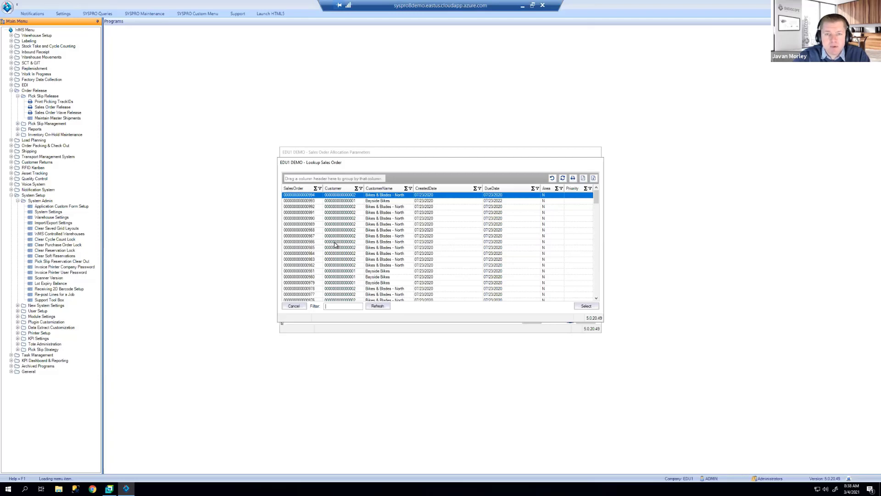
left_click(294, 306)
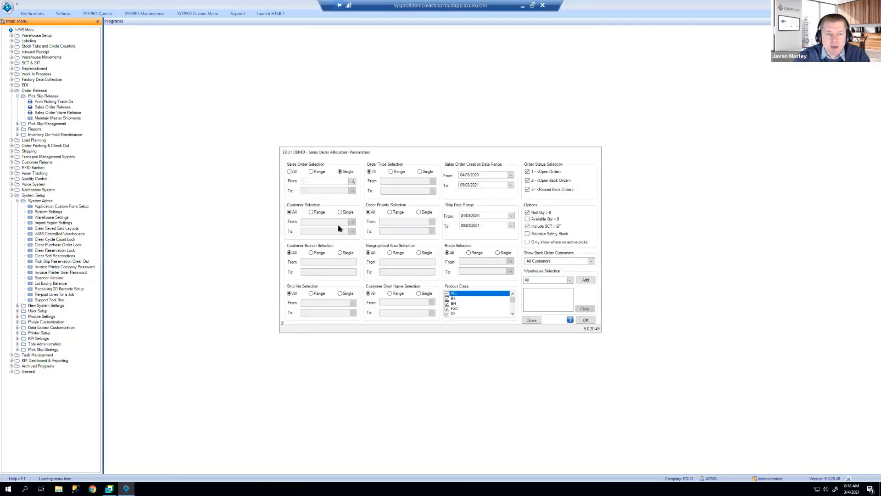
left_click(295, 172)
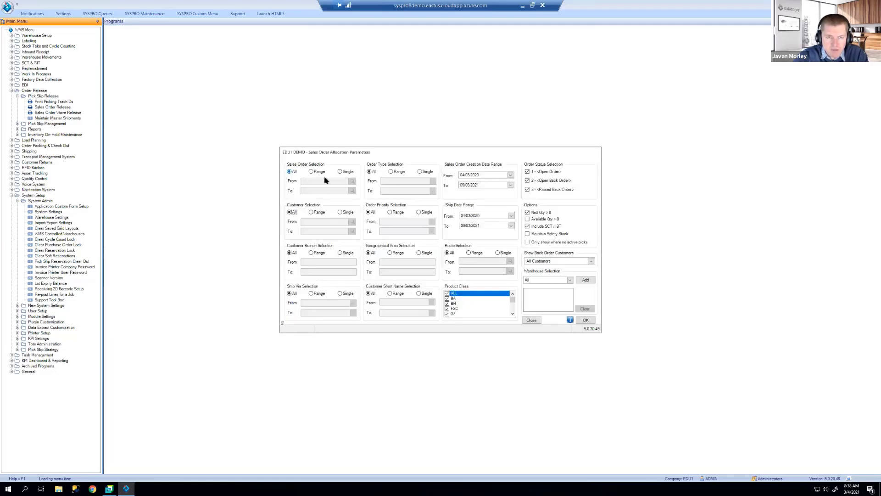
Step: Browse the customer lookup under a Range selection, then return Customer selection to All
left_click(316, 214)
left_click(352, 222)
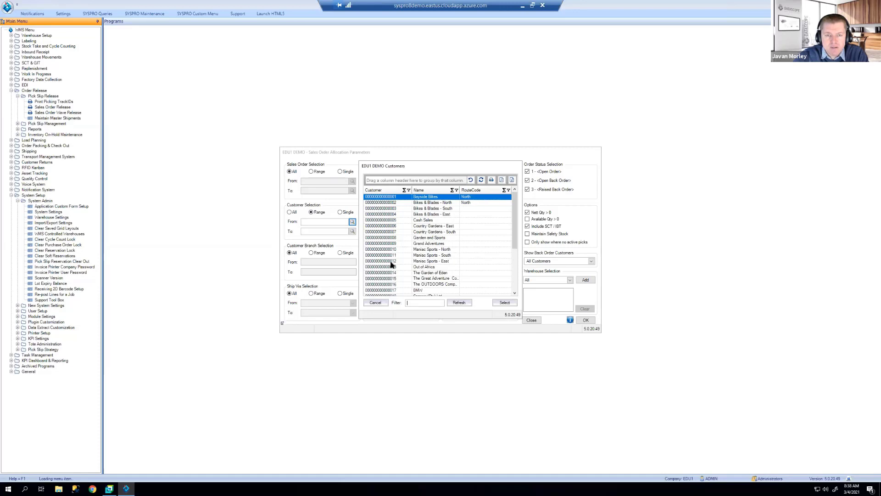
left_click(376, 303)
left_click(291, 212)
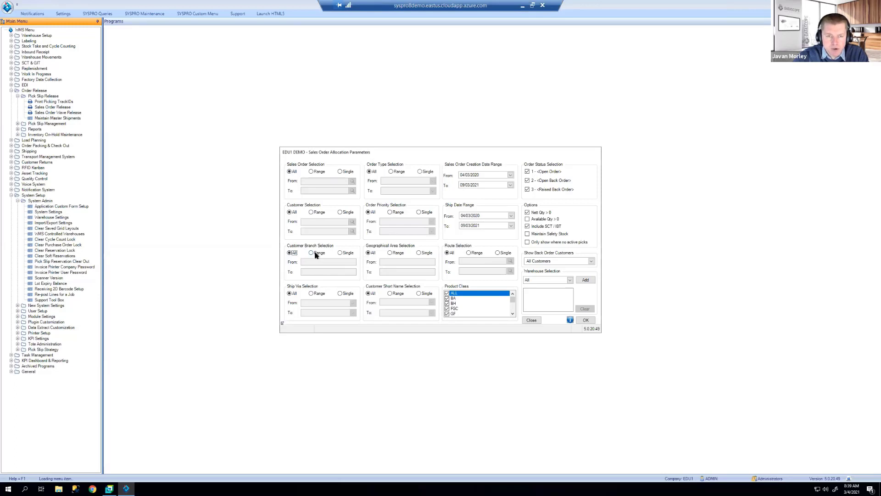
Step: Leave Customer Branch at All, set Ship Via to Range and list its carriers, then bring SYSPRO forward
left_click(315, 254)
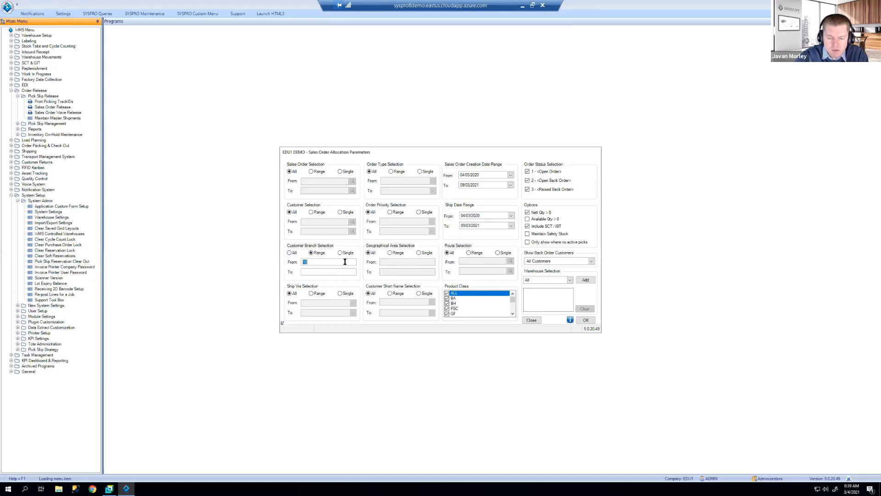
left_click(289, 253)
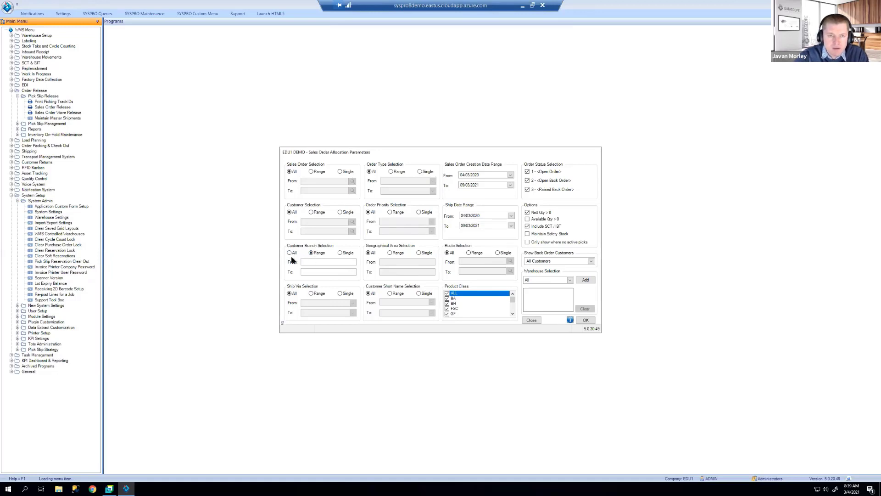
left_click(315, 296)
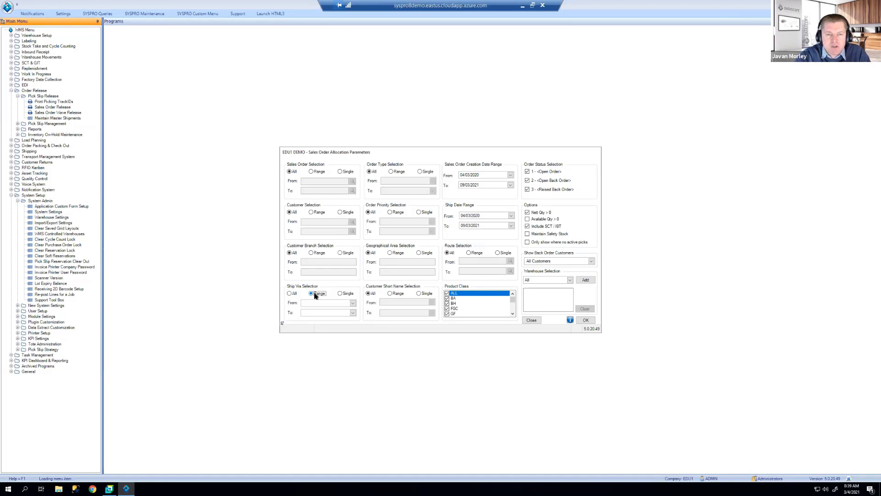
left_click(353, 303)
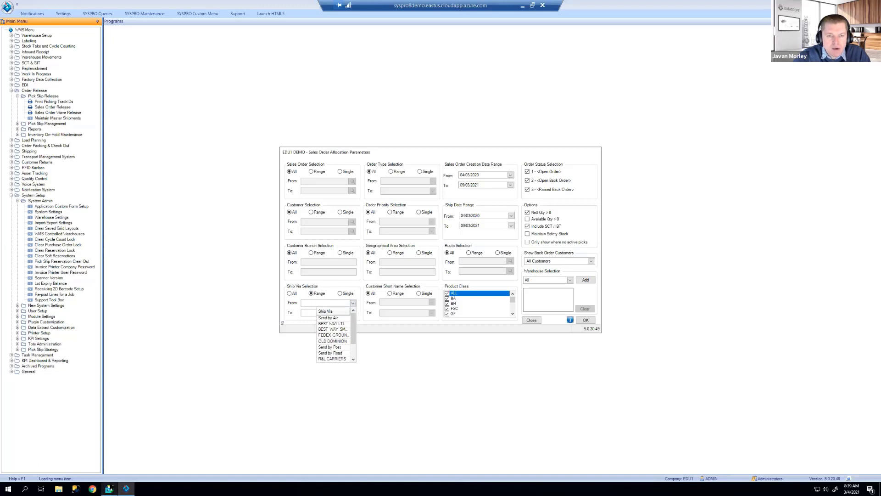
mouse_move(109, 489)
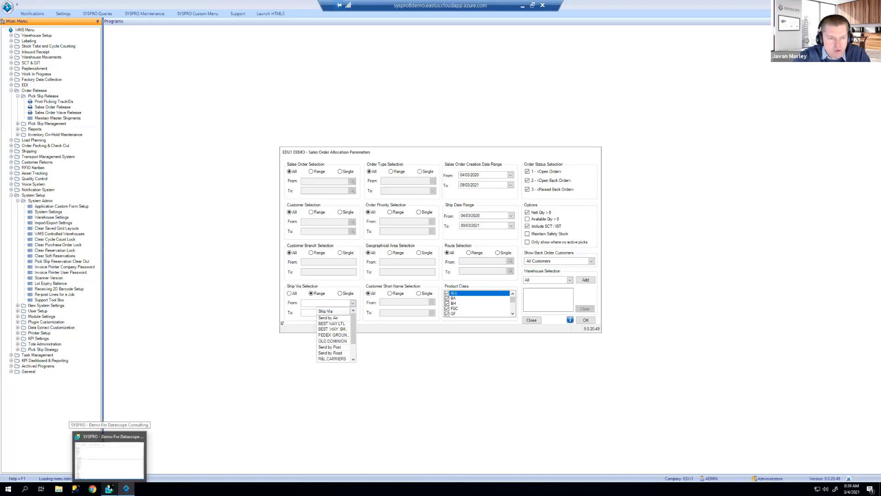
left_click(108, 457)
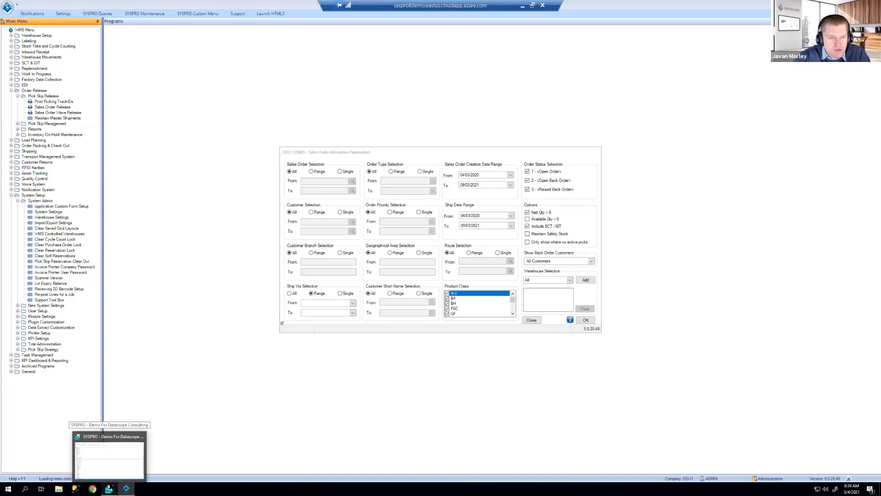
Step: Start Sales Order Entry for customer Bikes & Blades - North and look up a ship via code
left_click(46, 225)
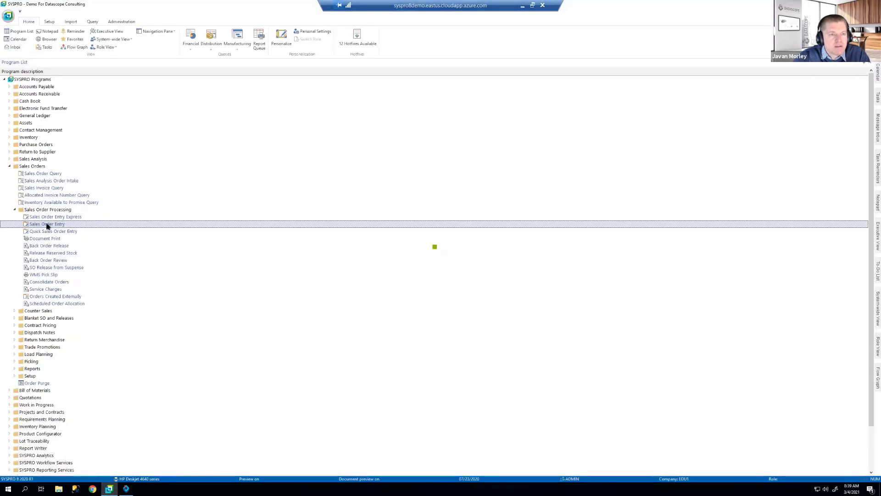
left_click(487, 255)
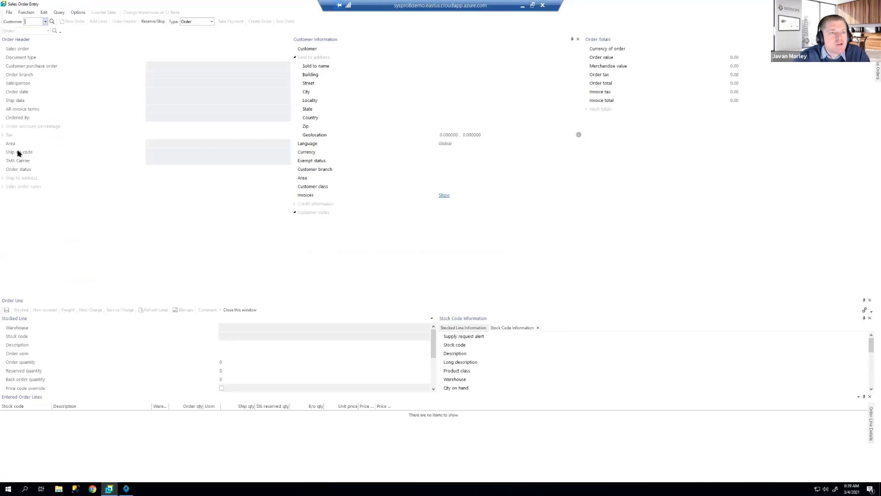
left_click(45, 22)
left_click(40, 29)
left_click(164, 152)
left_click(286, 152)
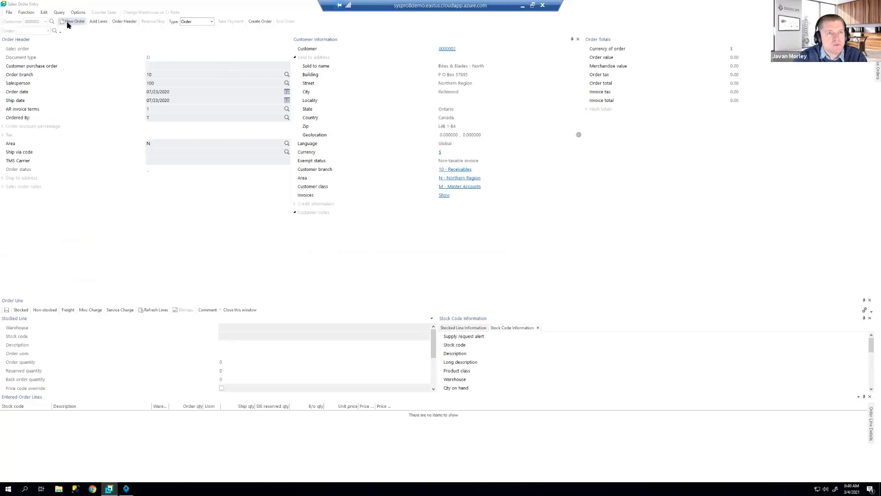
Step: Check the Sales Order Entry function and file menus without choosing anything
left_click(27, 13)
left_click(20, 14)
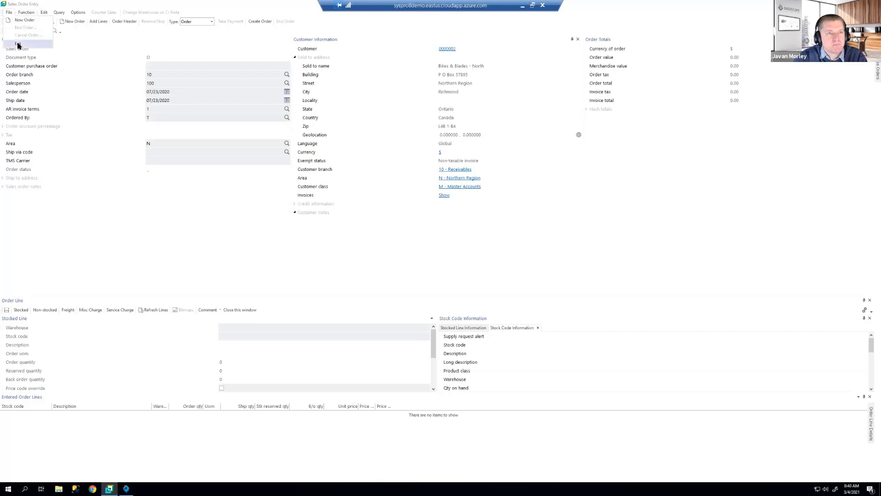
left_click(9, 13)
left_click(18, 43)
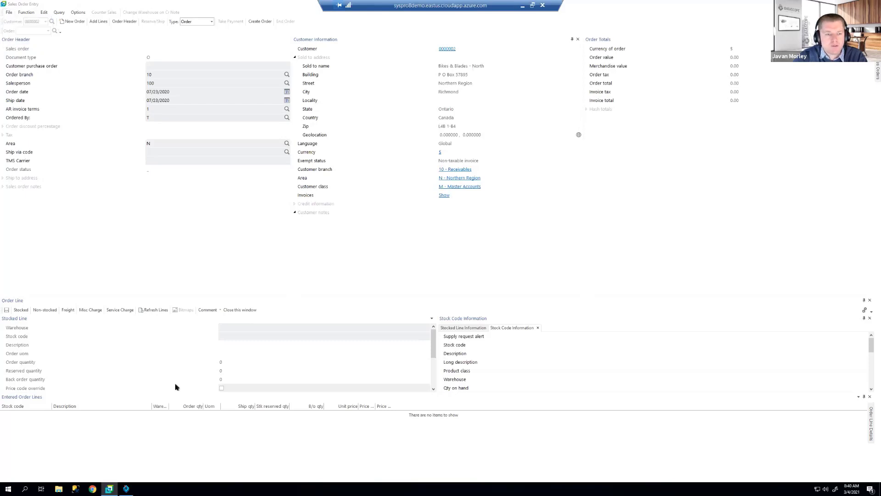
Step: Restore Sales Order Entry to a smaller window over the SYSPRO program list
left_click(108, 489)
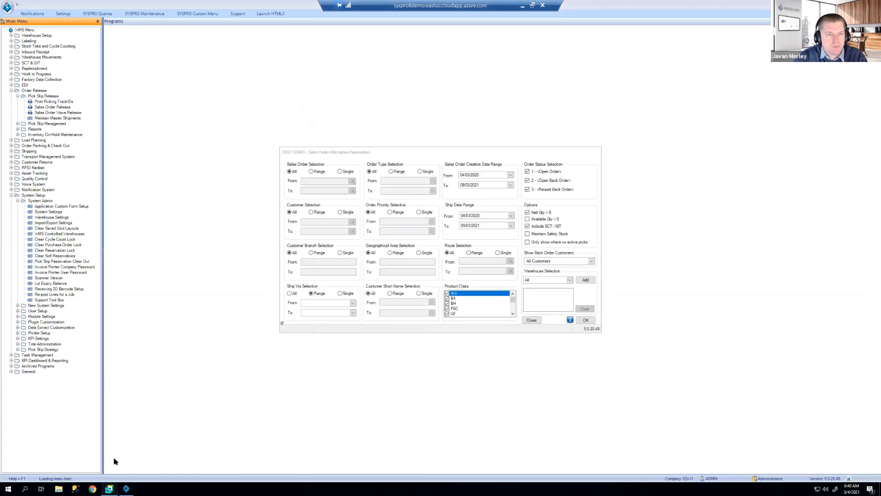
double_click(209, 34)
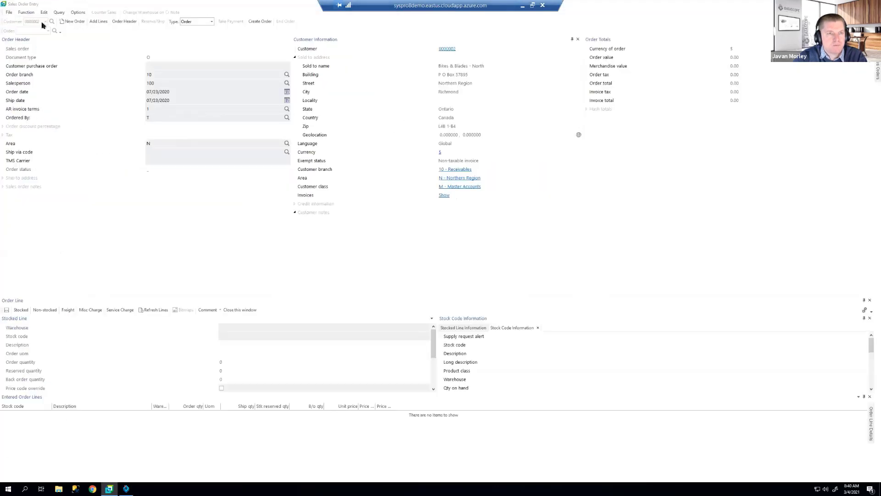
left_click(64, 21)
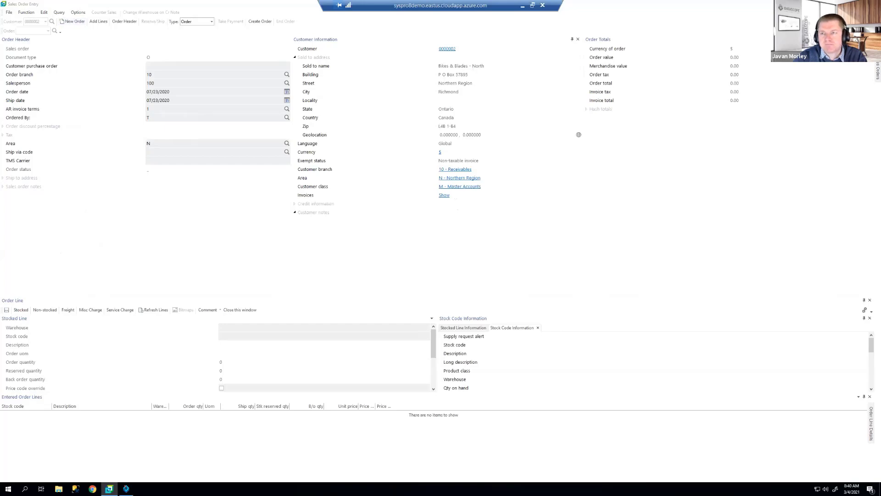
left_click_drag(756, 64, 687, 75)
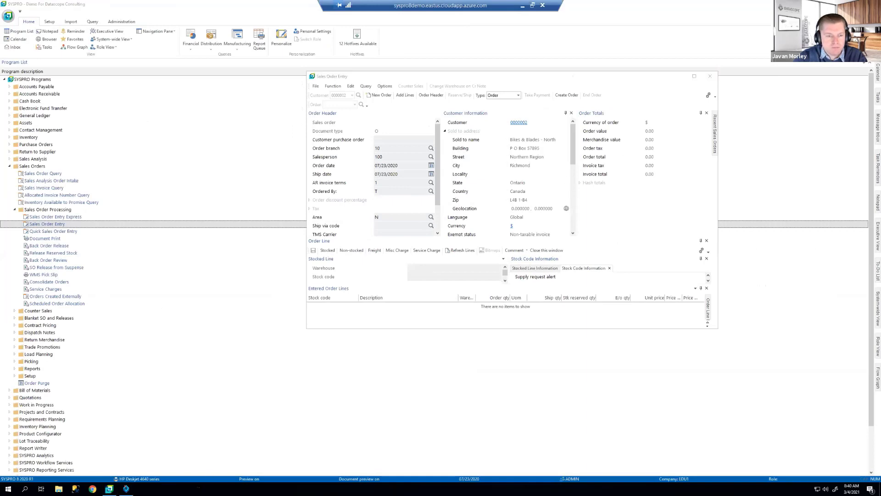
Step: End the SYSPRO Main Executable process from Task Manager
right_click(198, 487)
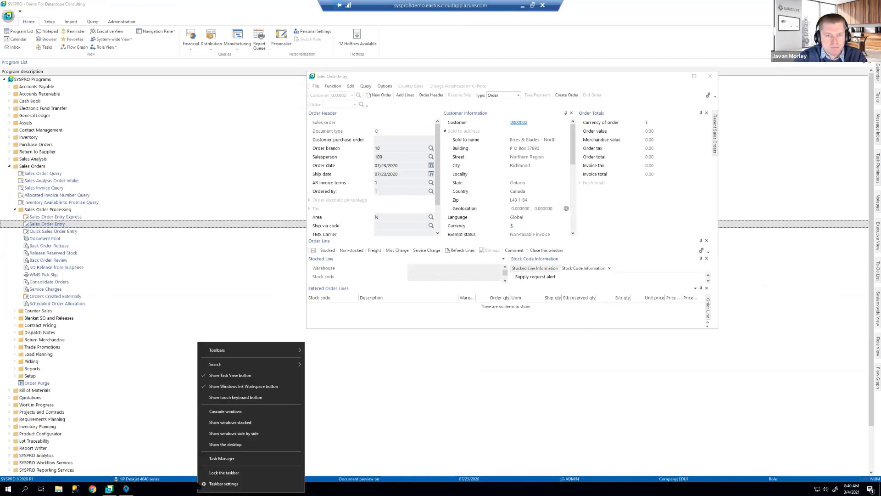
left_click(228, 458)
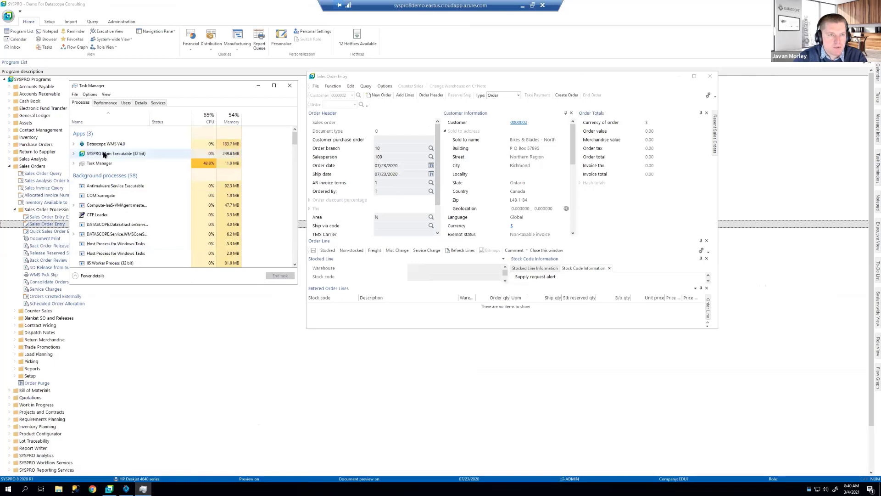
left_click(104, 154)
left_click(289, 275)
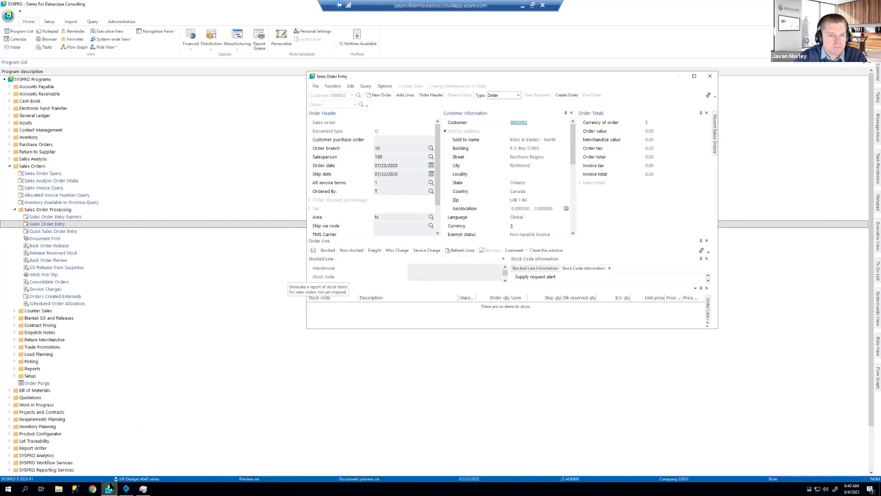
Step: Close Task Manager and log in as the admin user to company EDU1, dismissing the licence-limit warning
left_click(127, 489)
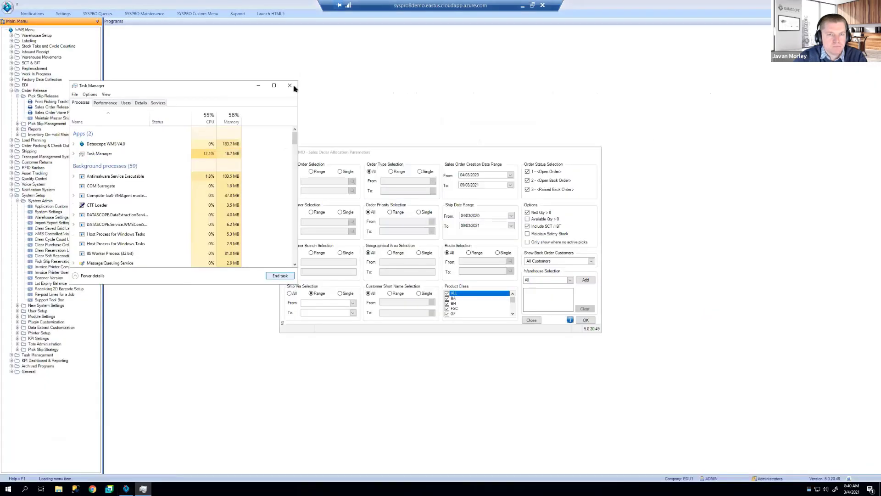
left_click(293, 85)
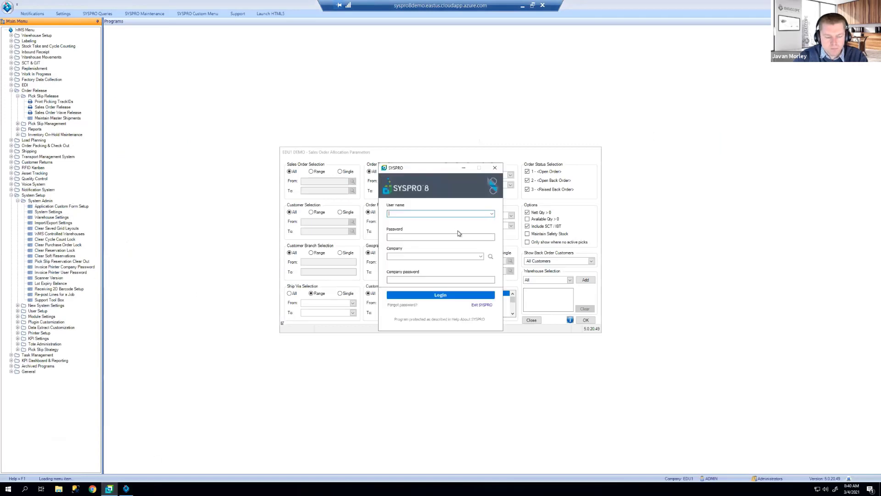
type("ADMIN")
key("Tab")
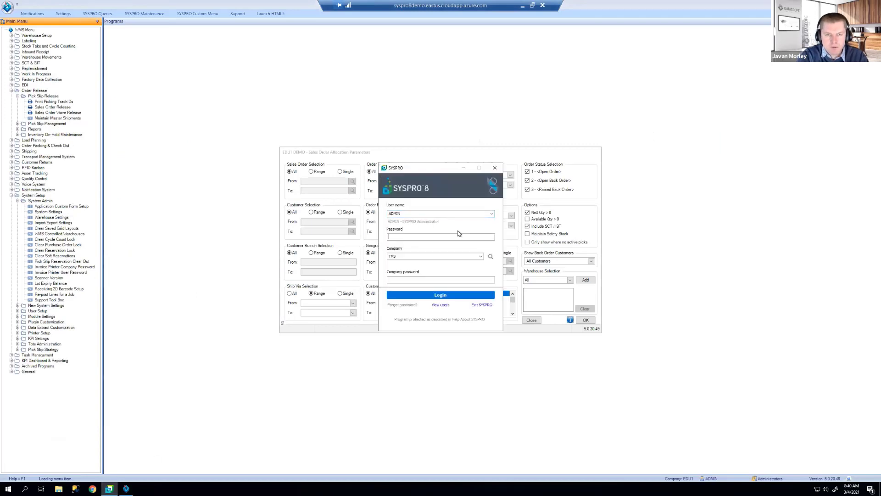
key("Tab")
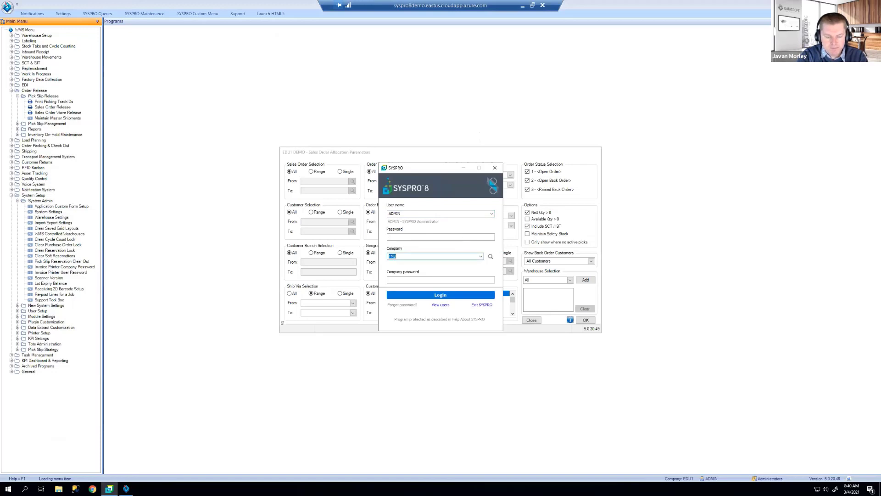
type("EDU1")
key("Return")
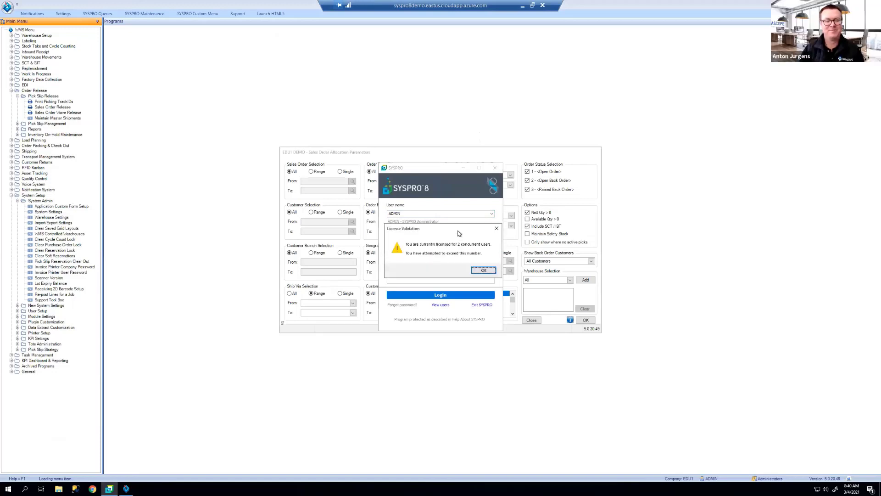
key("Return")
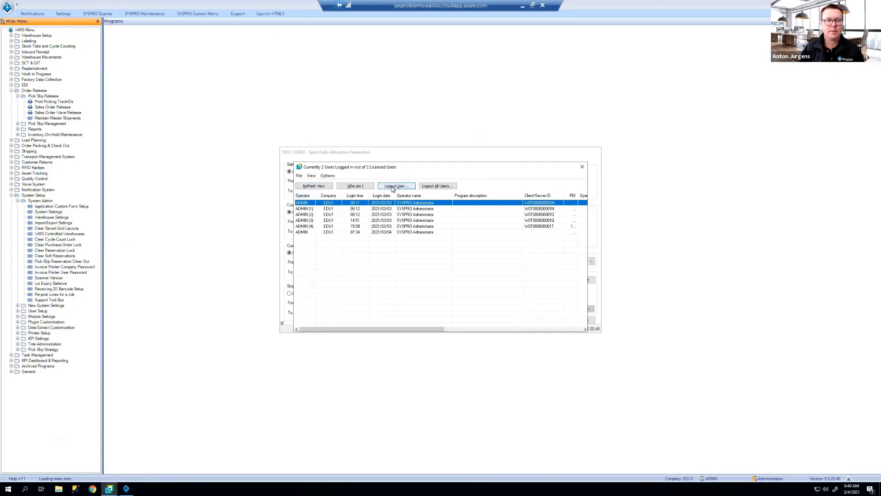
Step: Log out the oldest admin session and then all users, and complete the EDU1 sign-in
left_click(393, 189)
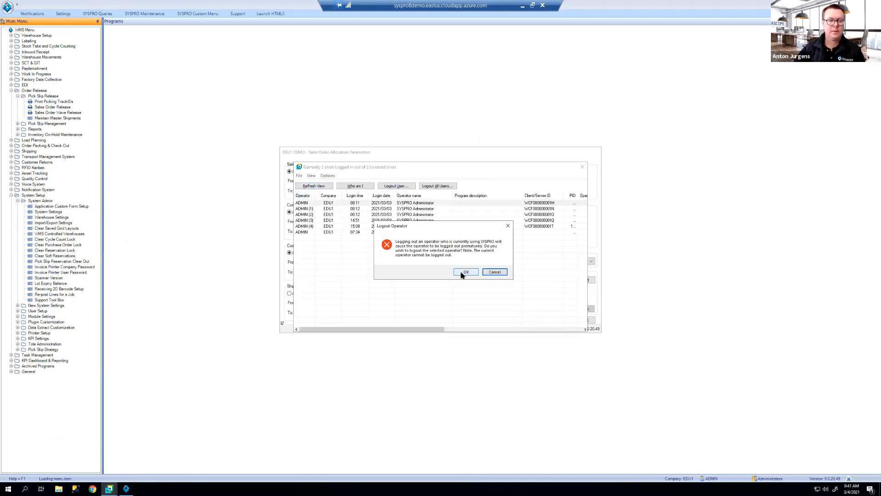
left_click(464, 273)
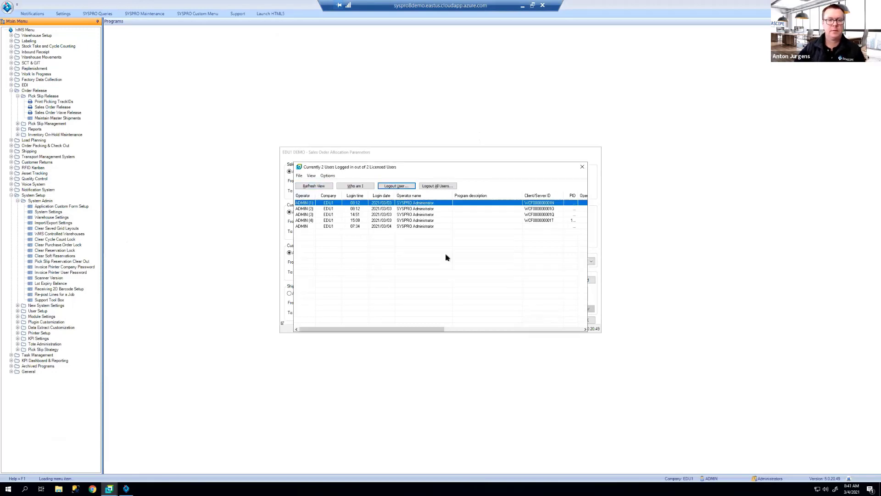
left_click(436, 186)
left_click(464, 273)
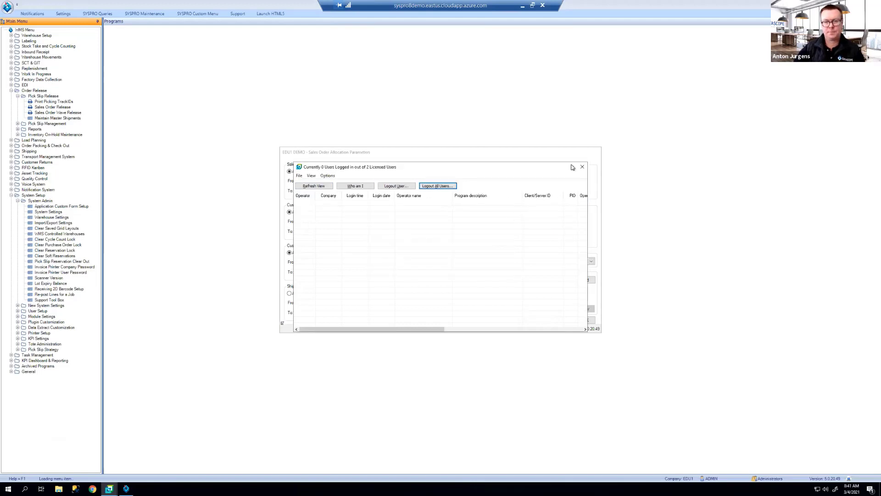
left_click(437, 295)
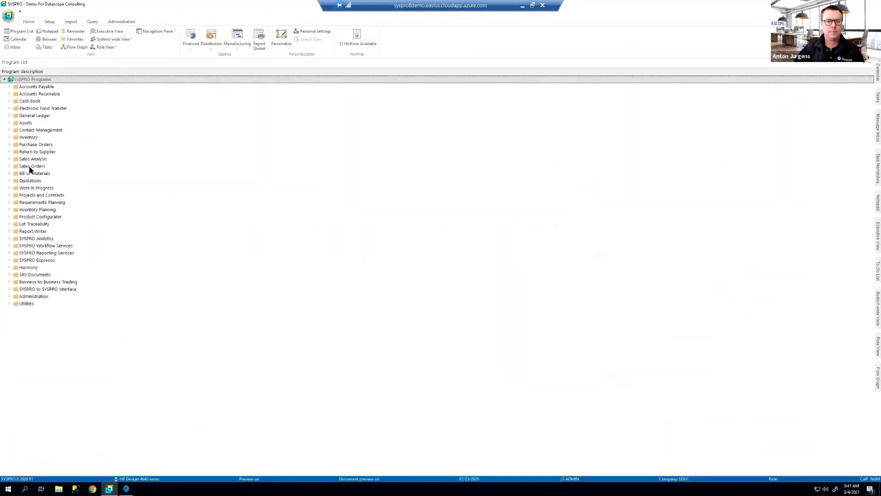
Step: Launch Sales Order Entry from Sales Orders > Sales Order Processing and load Bikes & Blades - North
double_click(30, 166)
double_click(29, 210)
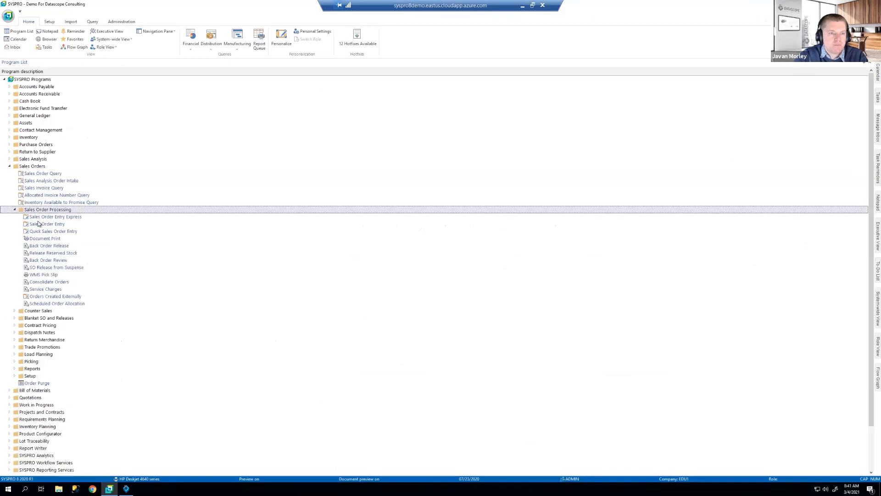
double_click(42, 224)
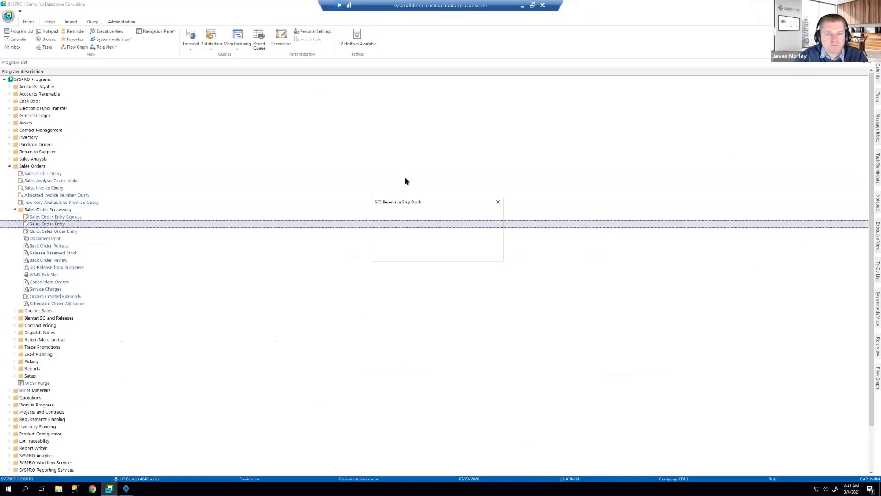
left_click(487, 254)
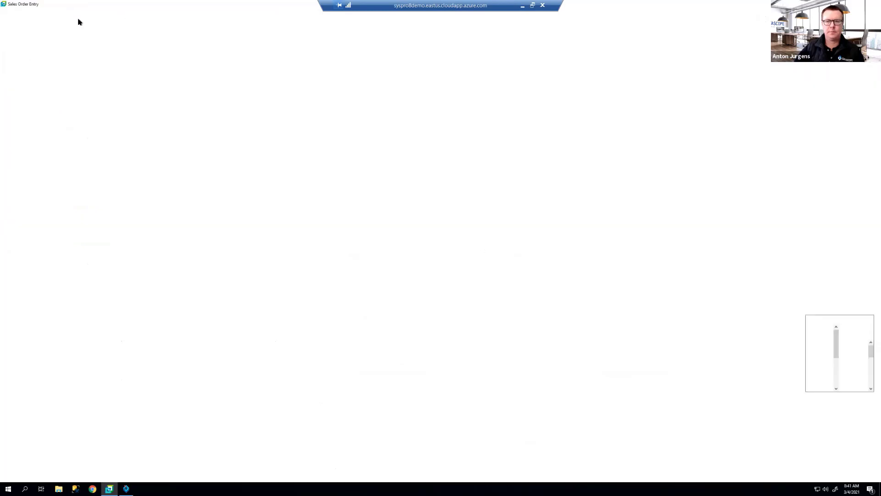
left_click(40, 29)
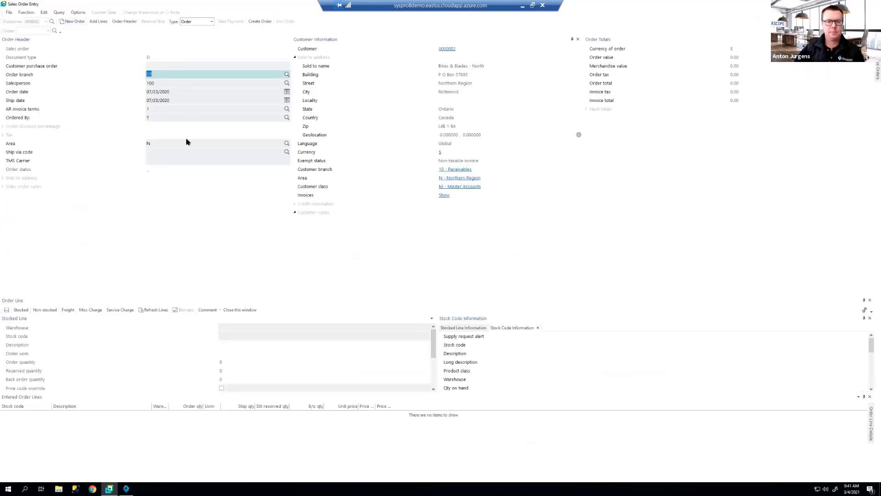
Step: Look at the Ship via code field, then return to WMS Allocation Parameters and list ship-via codes
left_click(188, 152)
left_click(287, 152)
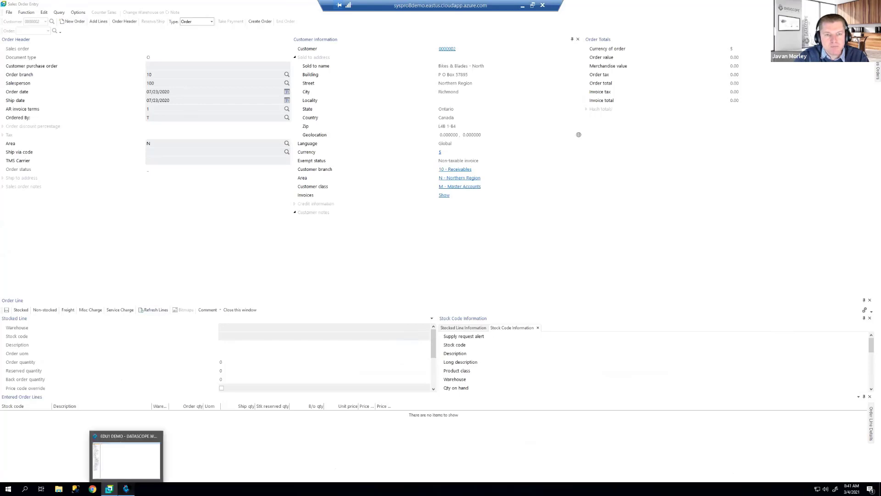
left_click(126, 488)
left_click(353, 303)
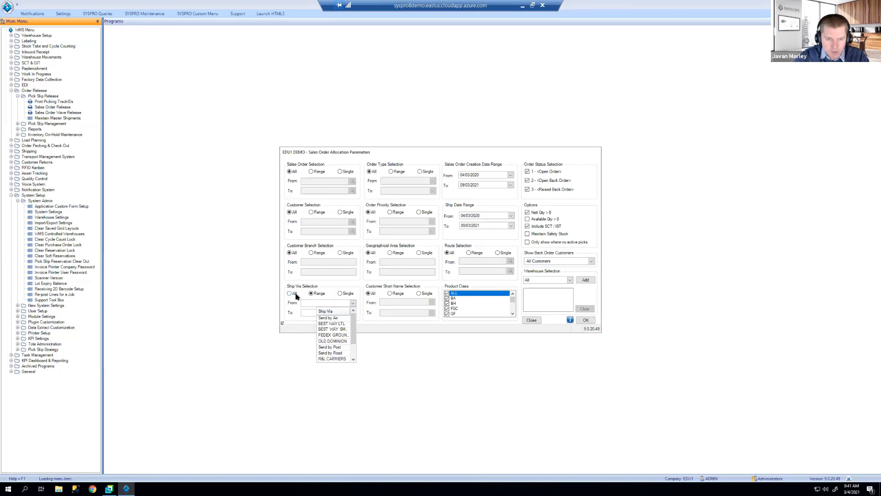
Step: Set Ship Via back to All, and review the widened order type list before leaving Order Type at All
left_click(293, 294)
left_click(291, 294)
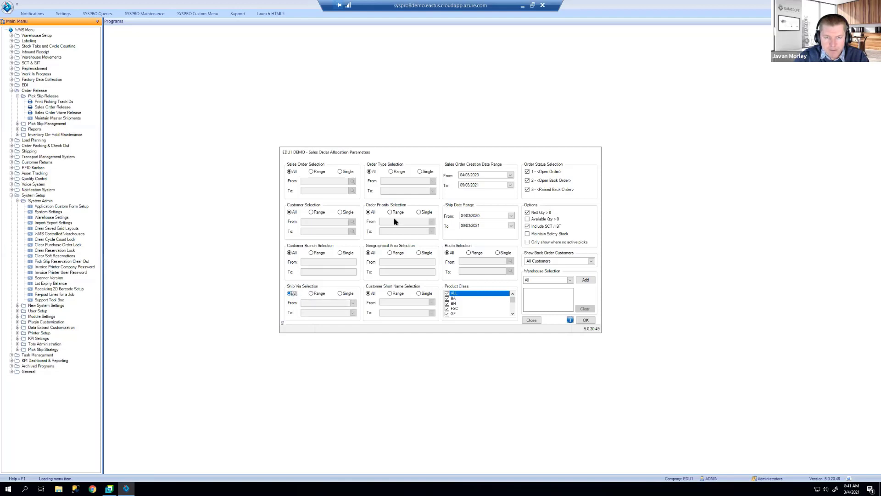
left_click(403, 172)
left_click(433, 182)
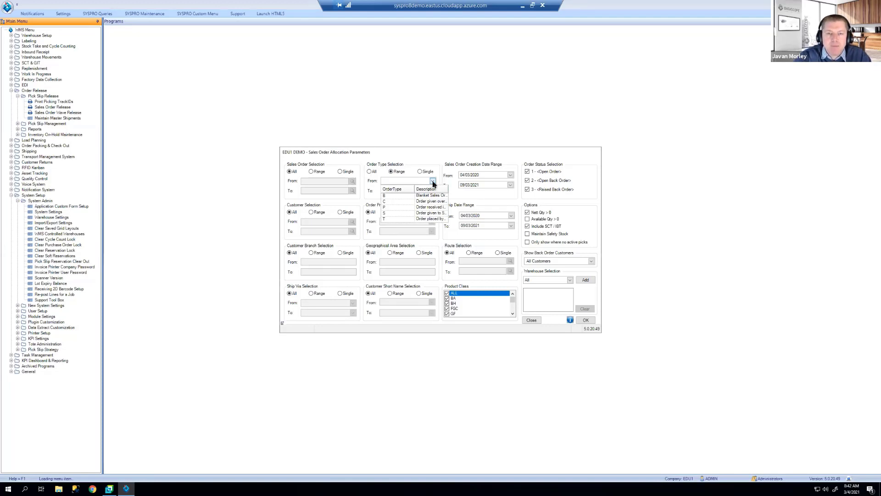
left_click_drag(455, 190, 470, 190)
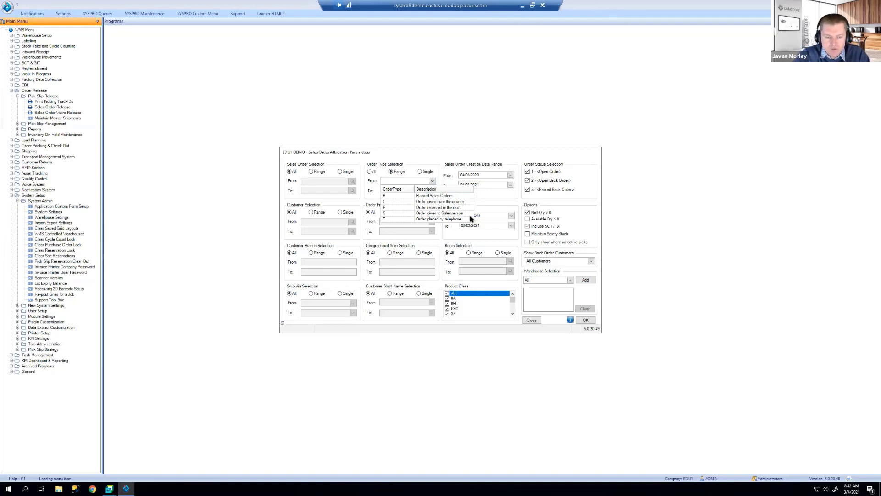
left_click(375, 175)
left_click(375, 175)
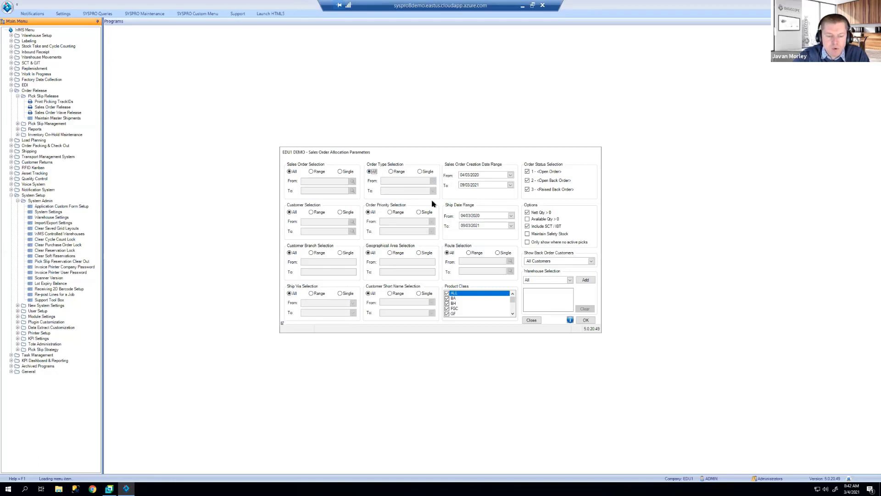
Step: Review the order priority list under Range, then return Order Priority to All
left_click(399, 213)
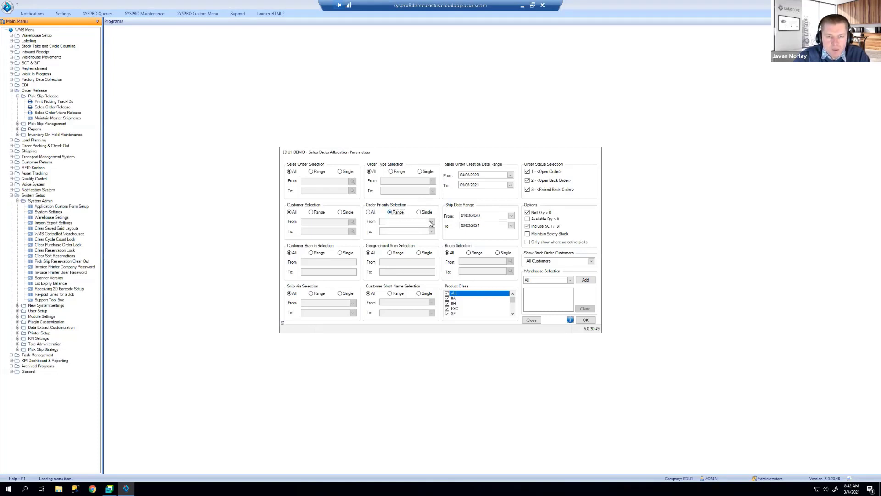
left_click(432, 223)
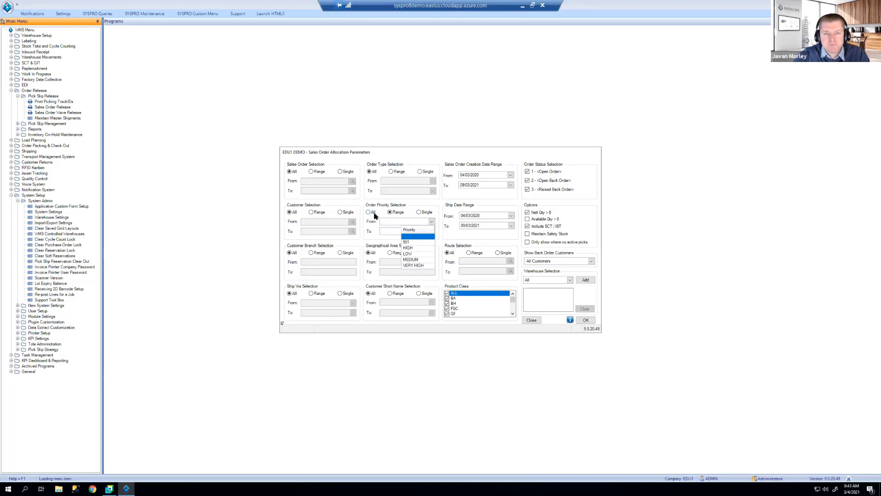
key("Escape")
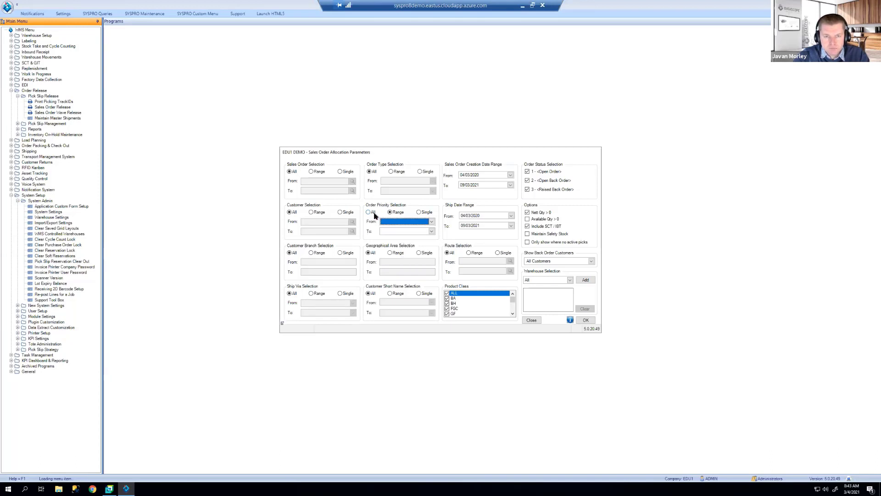
left_click(373, 213)
Step: Keep Geographical Area at All, and set Customer Short Name to Range with its From list showing
left_click(390, 253)
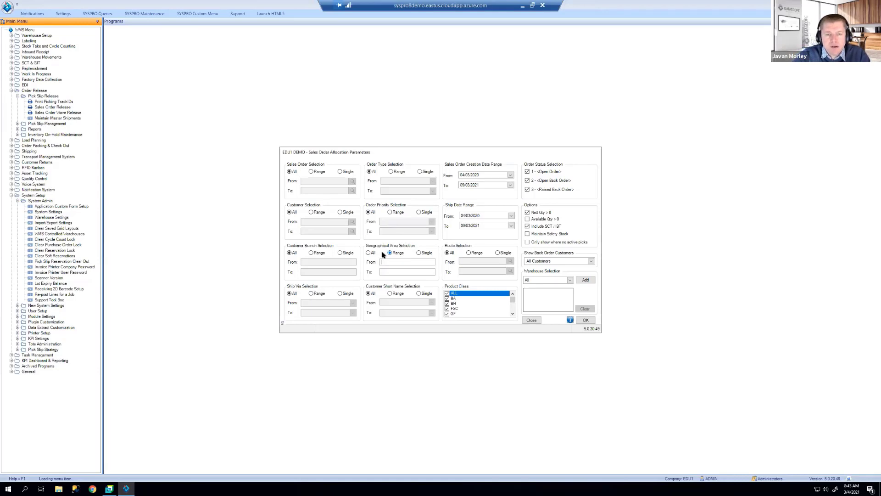
left_click(375, 255)
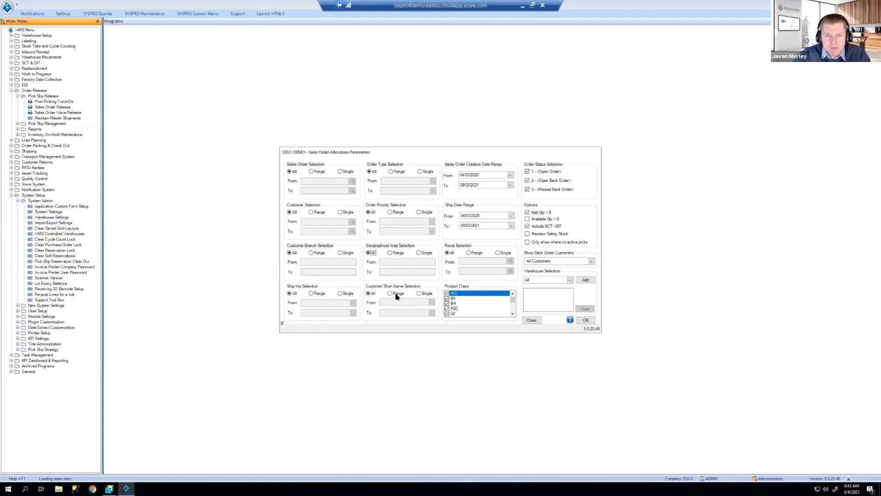
left_click(396, 295)
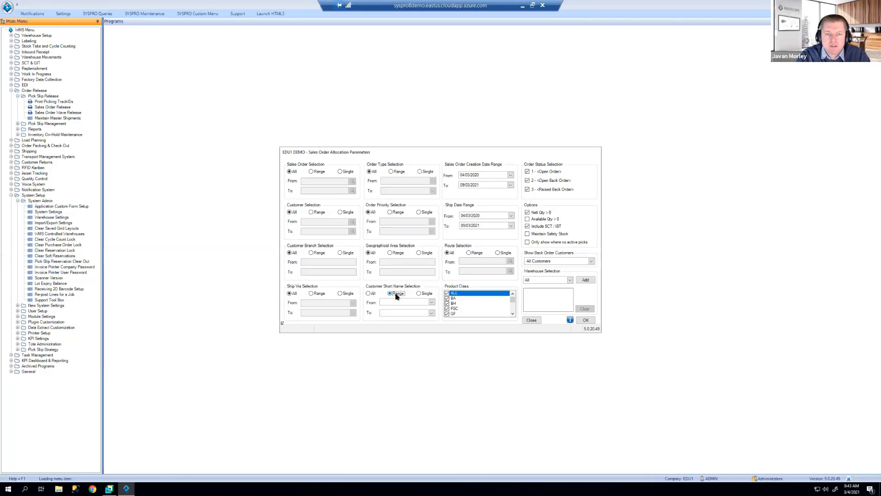
left_click(432, 302)
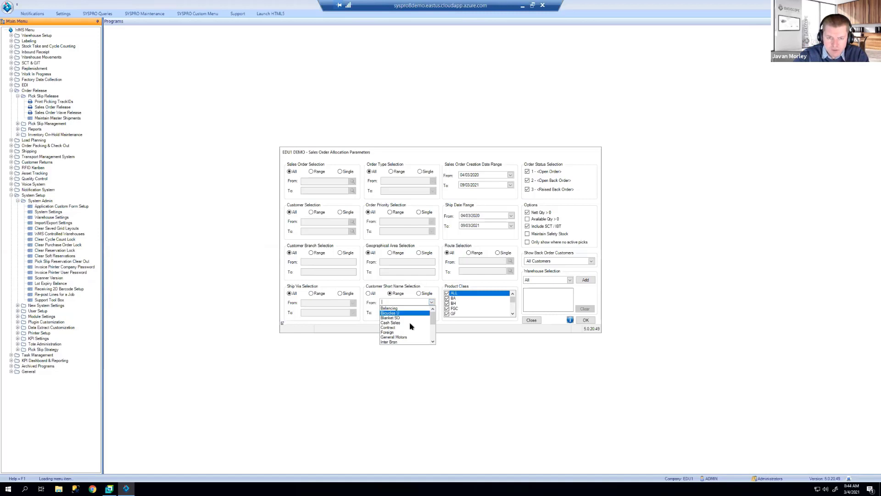
Step: Close the customer list and set Customer Short Name Selection back to All
left_click(372, 295)
left_click(371, 294)
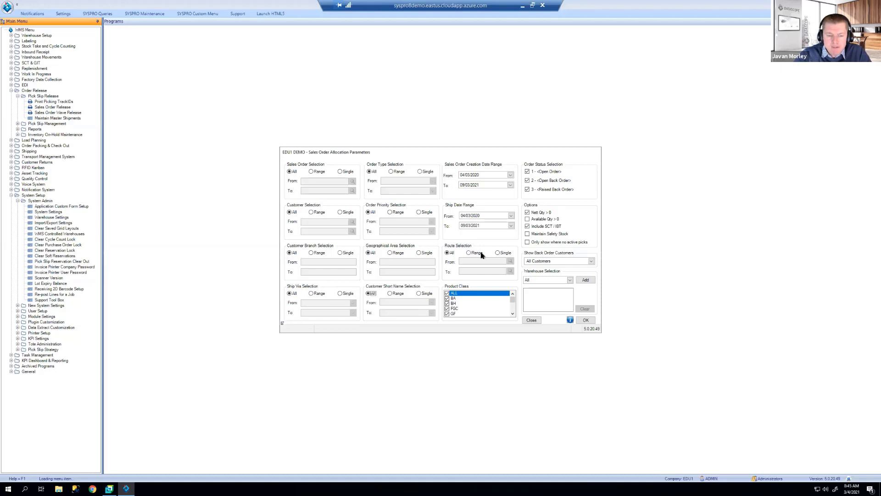
left_click(481, 253)
left_click(511, 261)
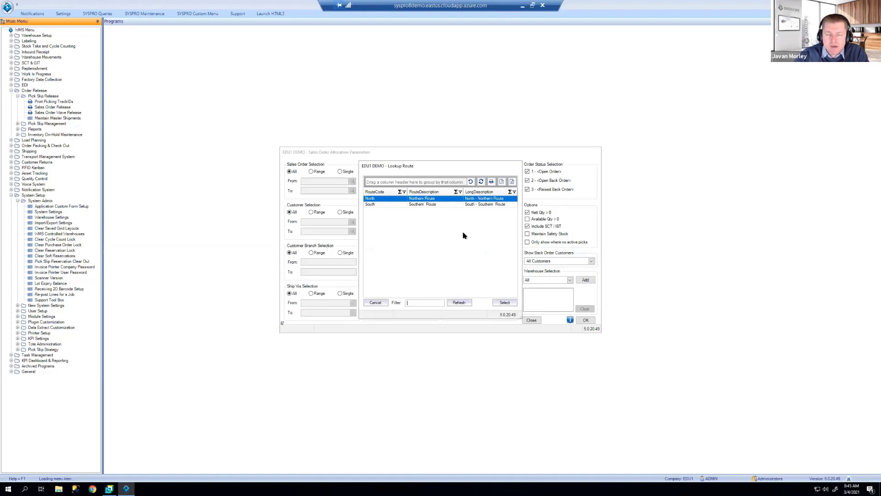
left_click(380, 303)
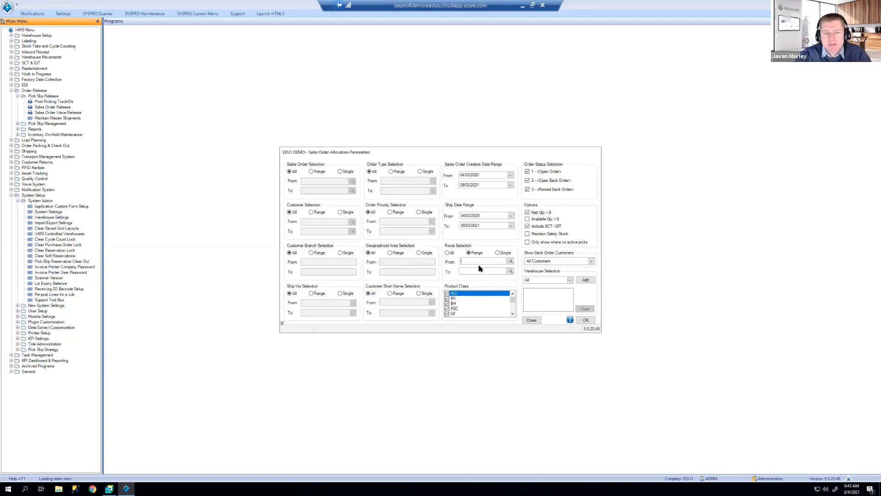
left_click(447, 253)
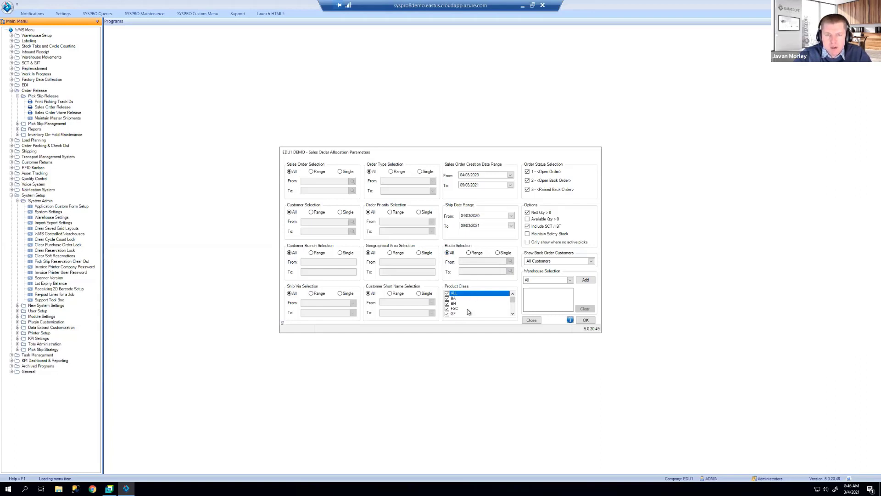
Step: Adjust the Sales Order Allocation Parameters dialog, which shows Net Qty > 0 and Include SCT / IST ticked
mouse_move(512, 299)
left_mouse_down()
mouse_move(514, 314)
mouse_move(516, 297)
left_mouse_up()
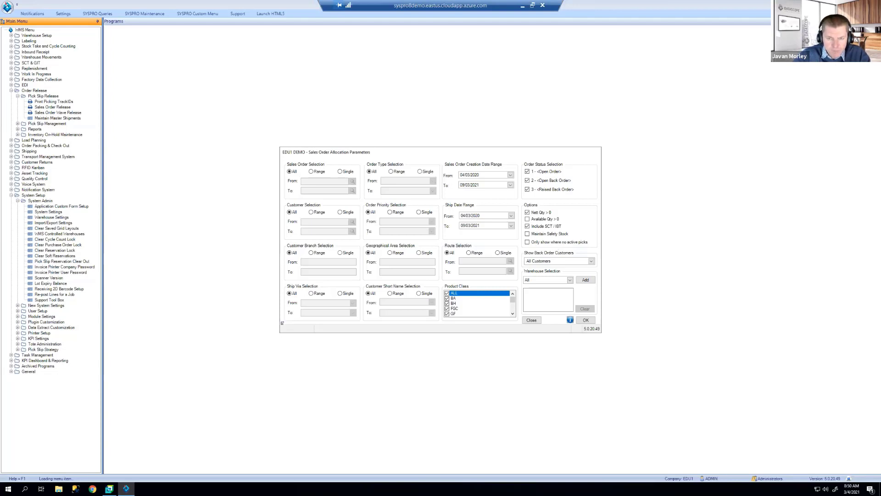
Step: Keep Show Back Order Customers on All Customers, close the parameters, and bring up System Settings
left_click(591, 262)
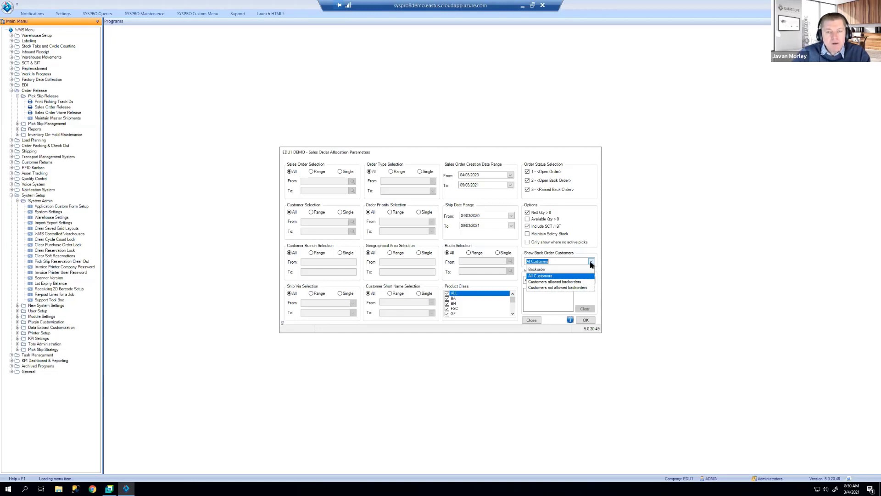
left_click(532, 322)
left_click(531, 320)
left_click(63, 13)
left_click(8, 38)
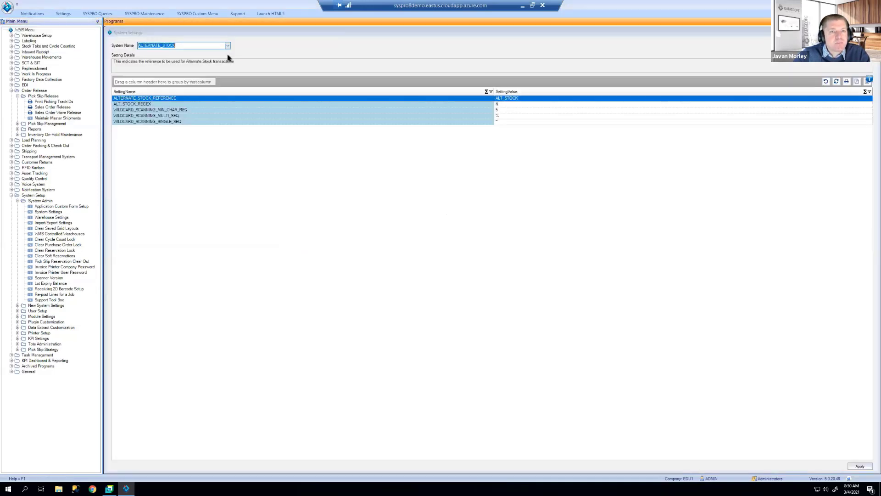
Step: Read BACKORDER_CUSTOMER_CFF_NAME under PICKING_SALES_ALLOCATION, then close System Settings and reopen Sales Order Wave Release
left_click(227, 46)
scroll(205, 142, "down", 15)
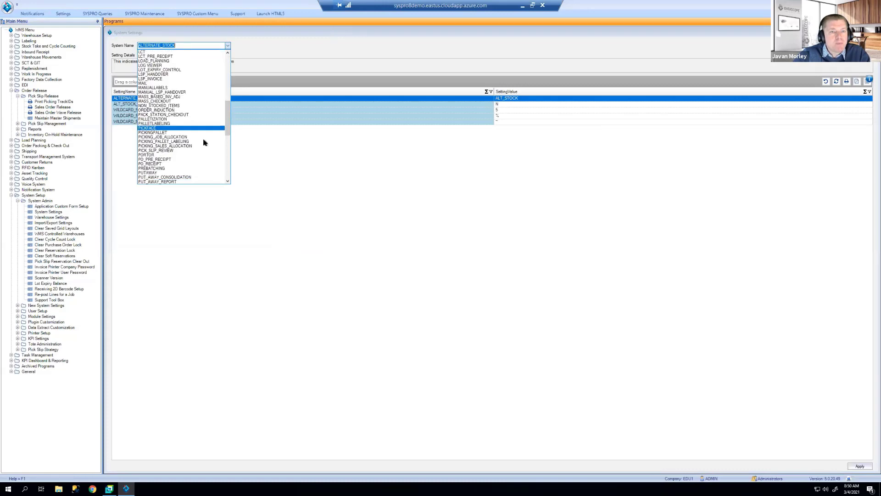
left_click(199, 145)
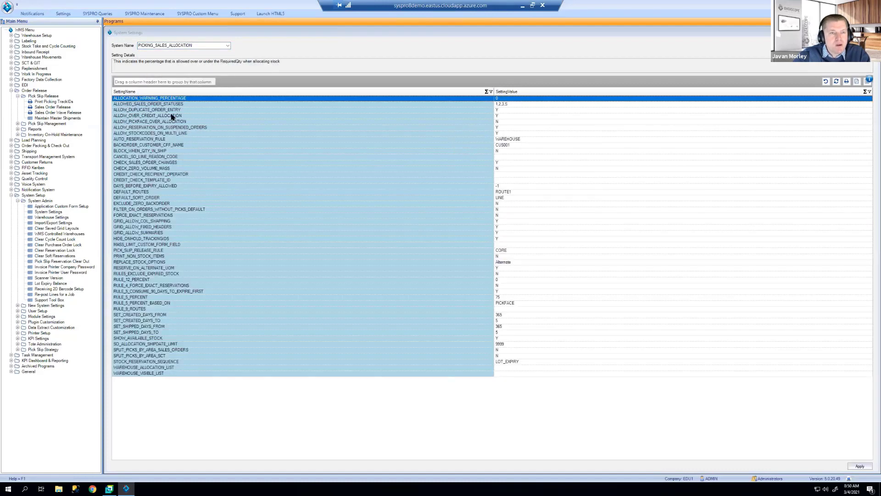
left_click(135, 145)
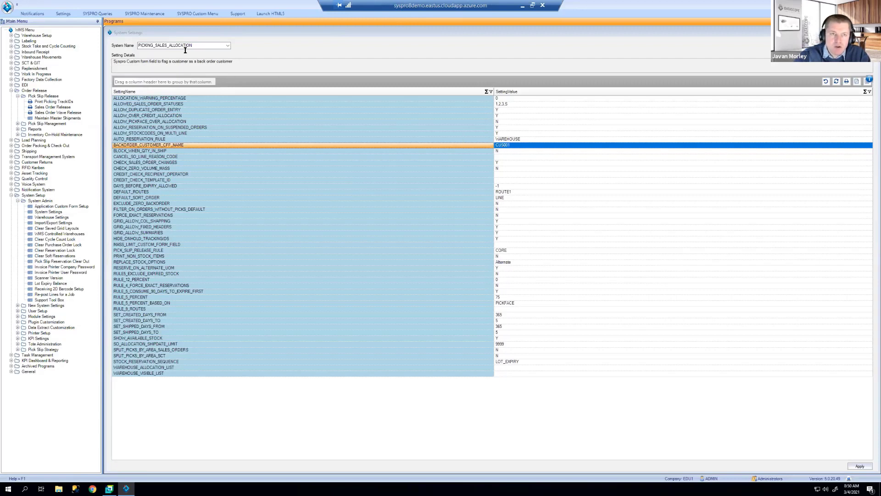
left_click(109, 34)
double_click(79, 113)
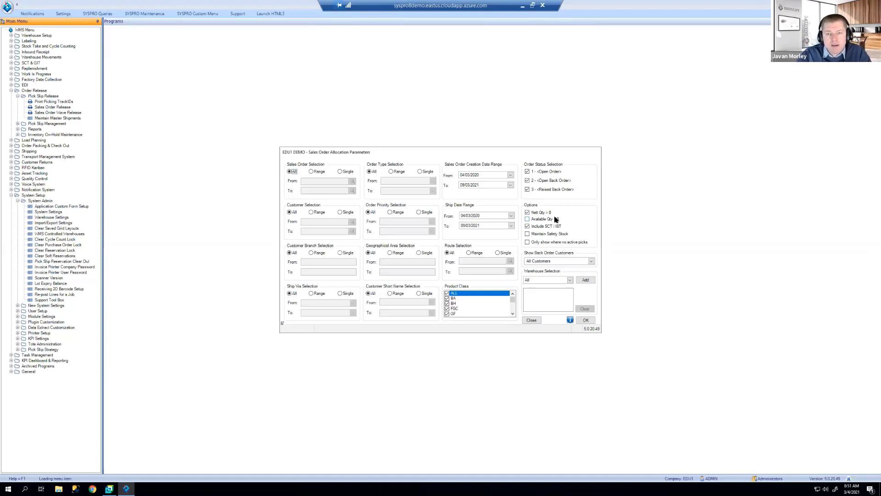
left_click(591, 261)
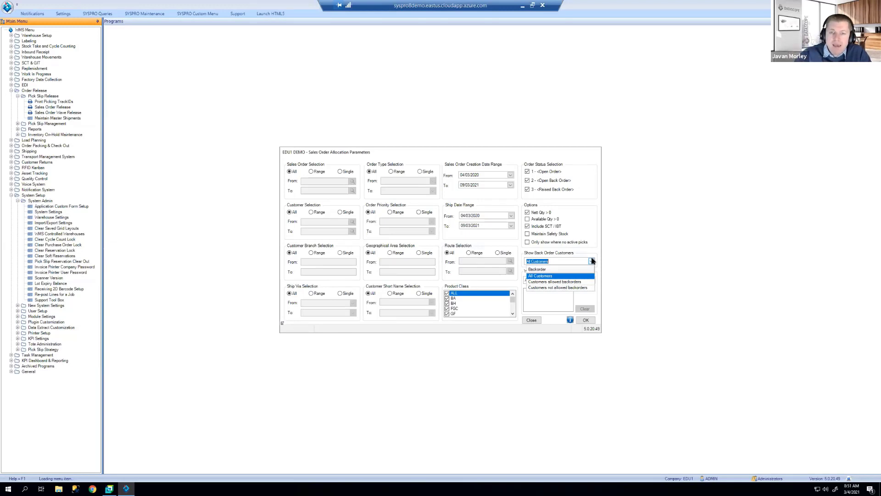
left_click(597, 268)
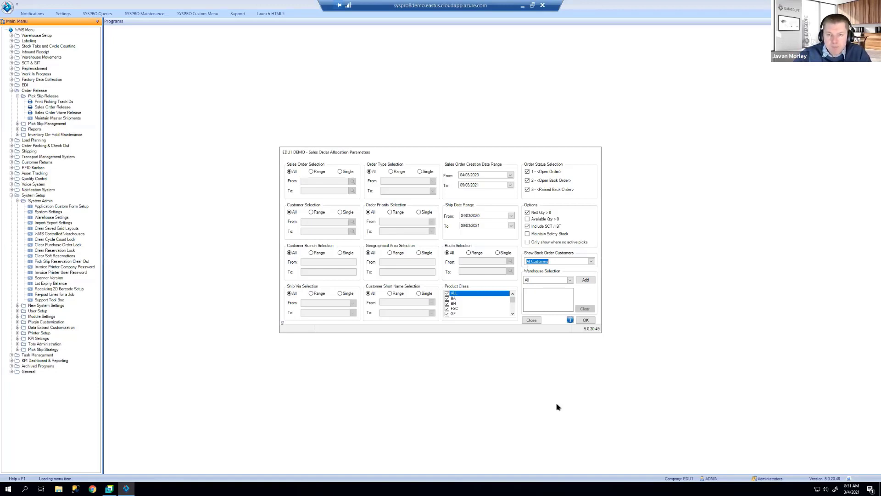
left_click(570, 280)
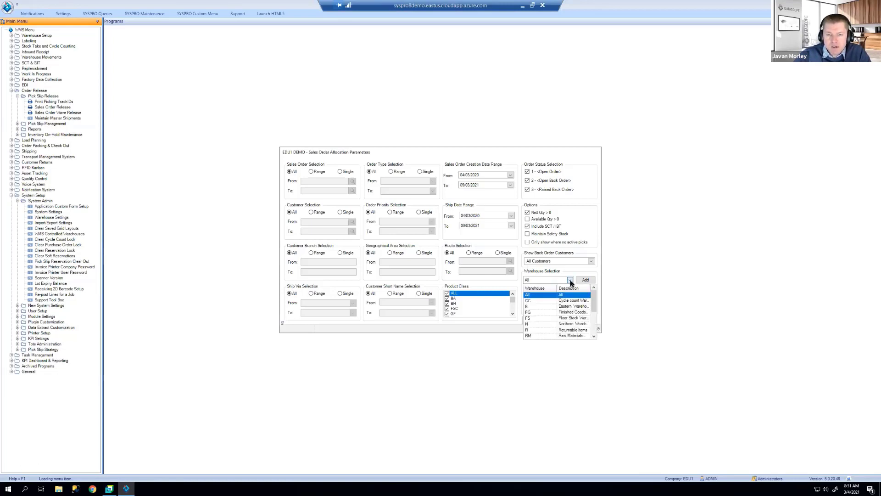
left_click(570, 280)
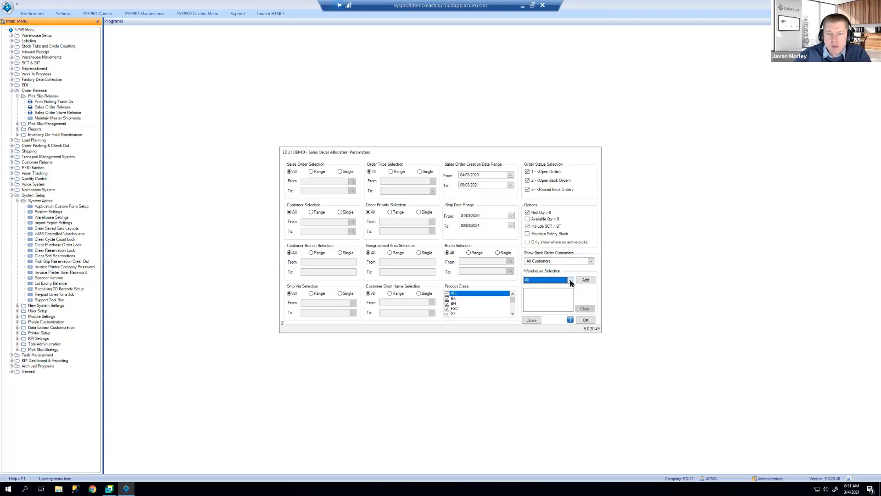
left_click(570, 280)
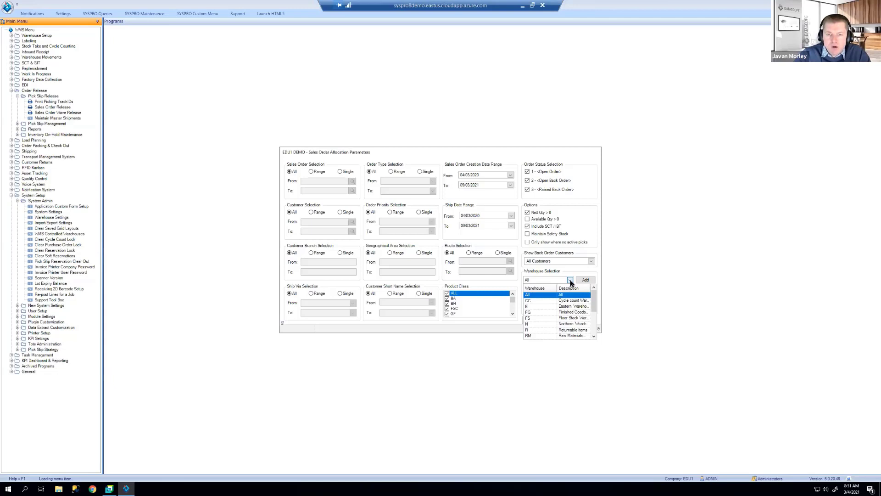
left_click(570, 281)
left_click(570, 281)
left_click(553, 301)
left_click(585, 280)
left_click(570, 281)
left_click(548, 319)
left_click(585, 280)
left_click(570, 280)
left_click(585, 298)
left_click(586, 280)
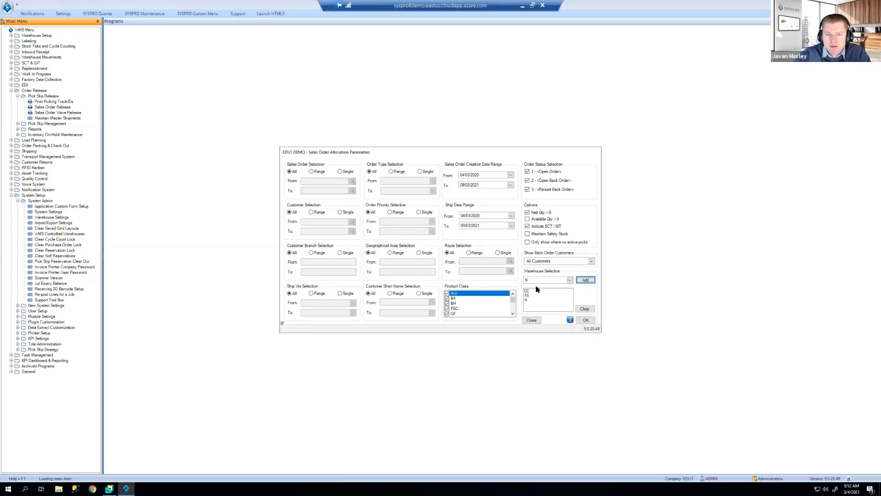
left_click(571, 281)
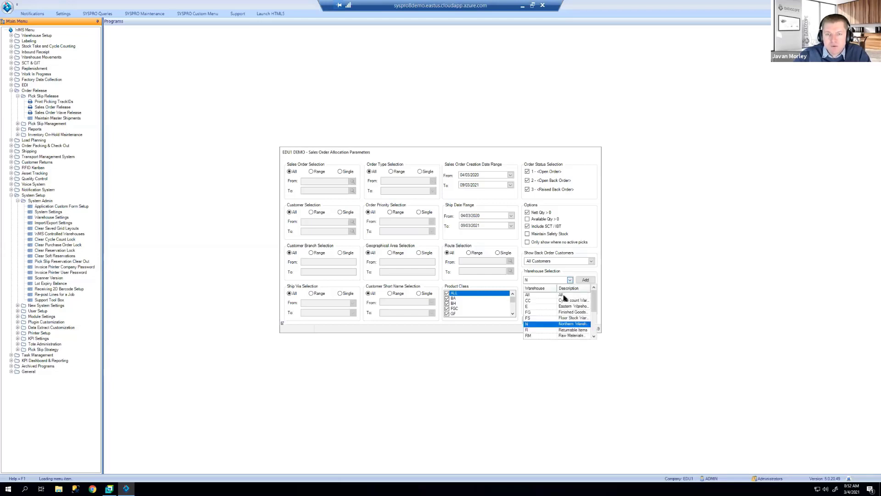
left_click(546, 287)
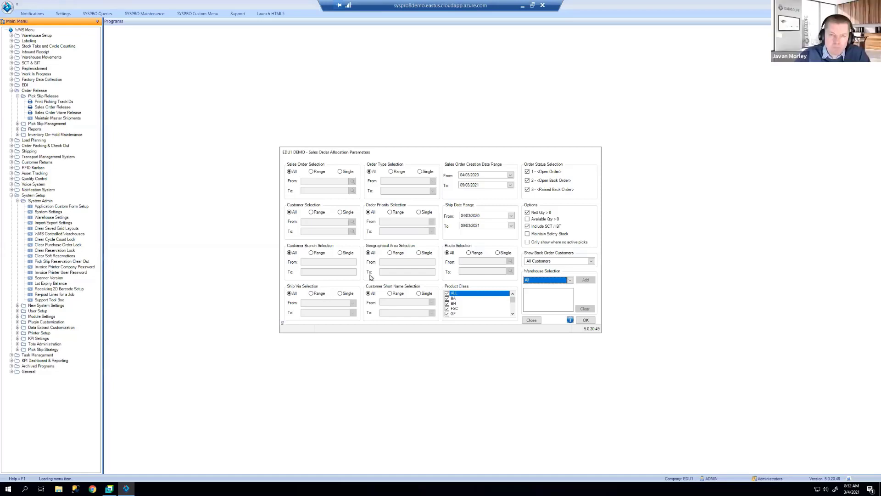
left_click(395, 255)
right_click(395, 262)
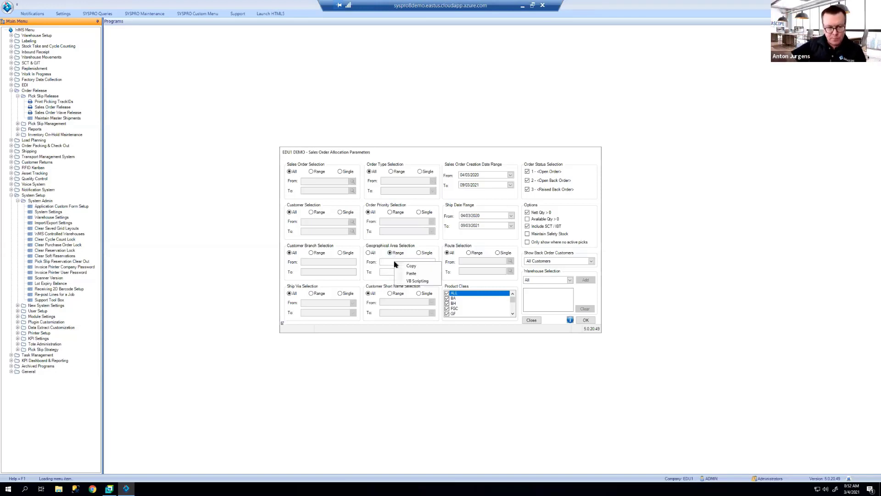
left_click(369, 252)
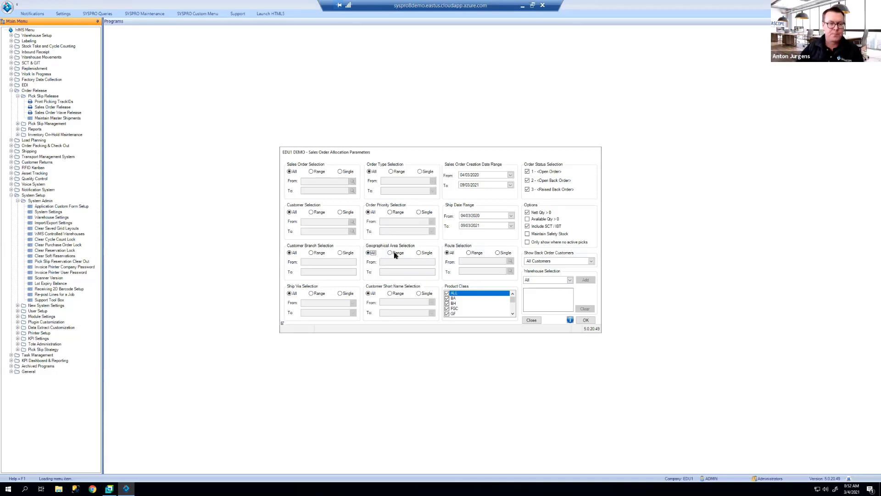
left_click(391, 253)
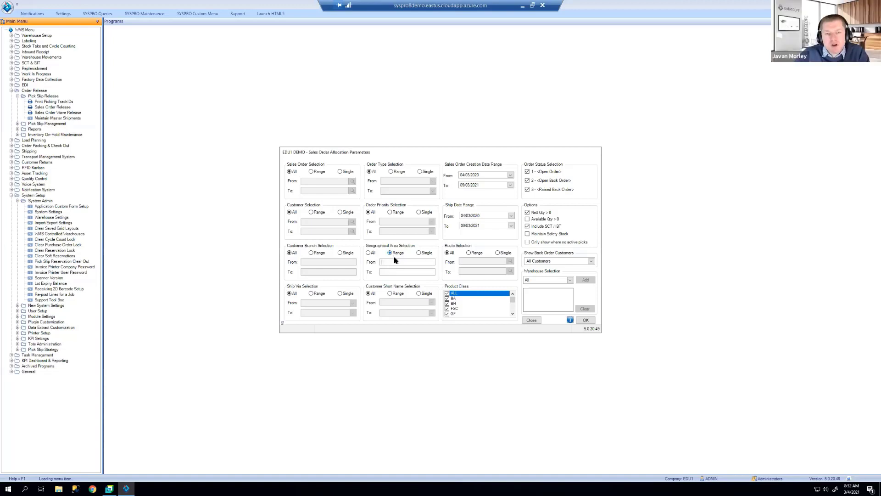
right_click(395, 261)
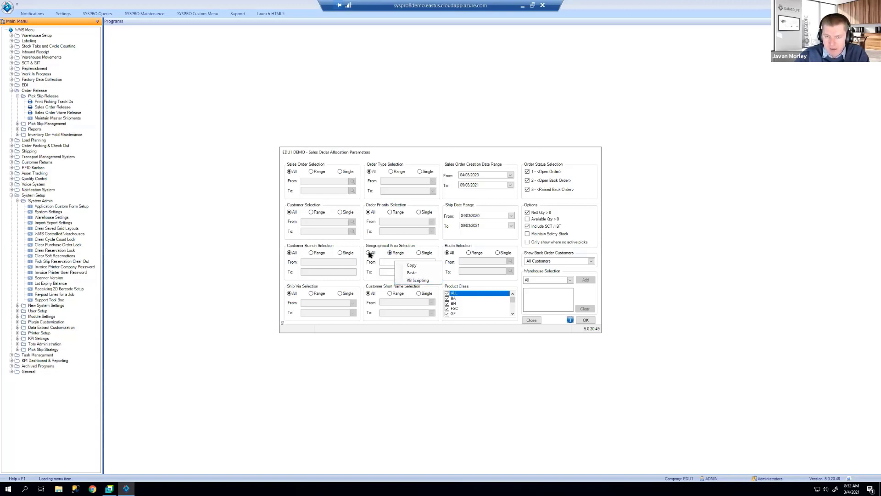
left_click(369, 253)
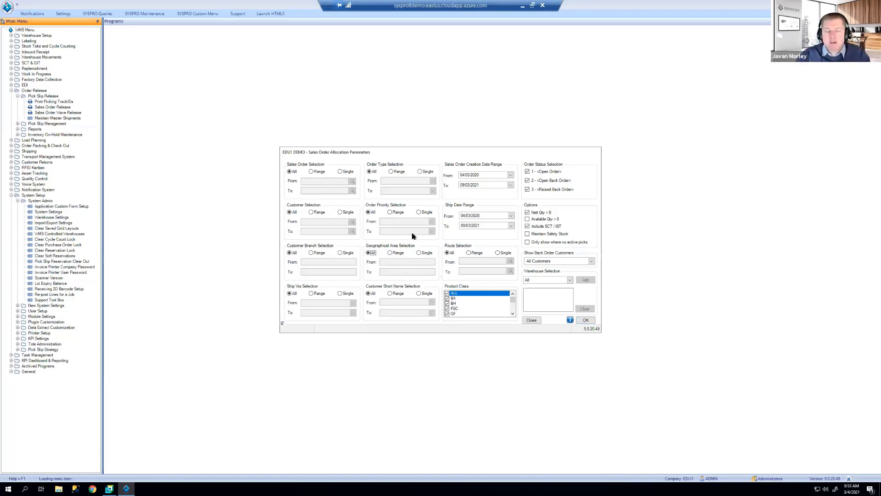
Step: Accept the allocation parameters with OK and switch back to the wave release window
left_click(586, 320)
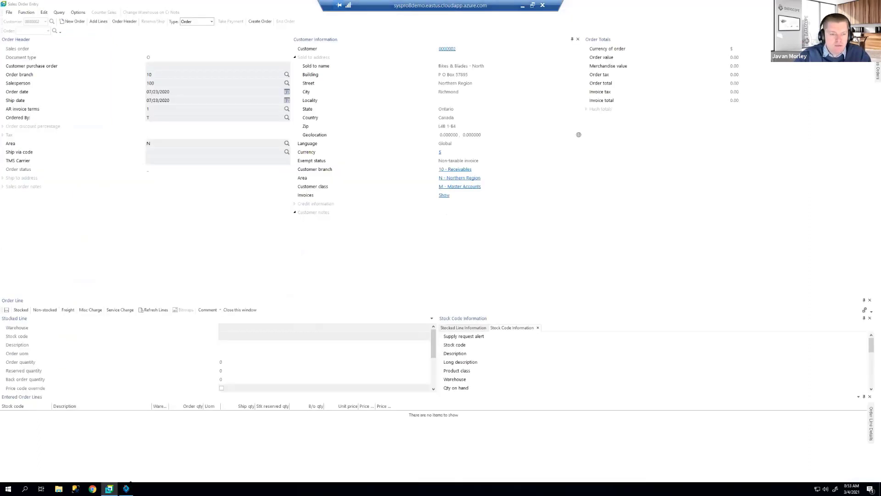
key("alt+Tab")
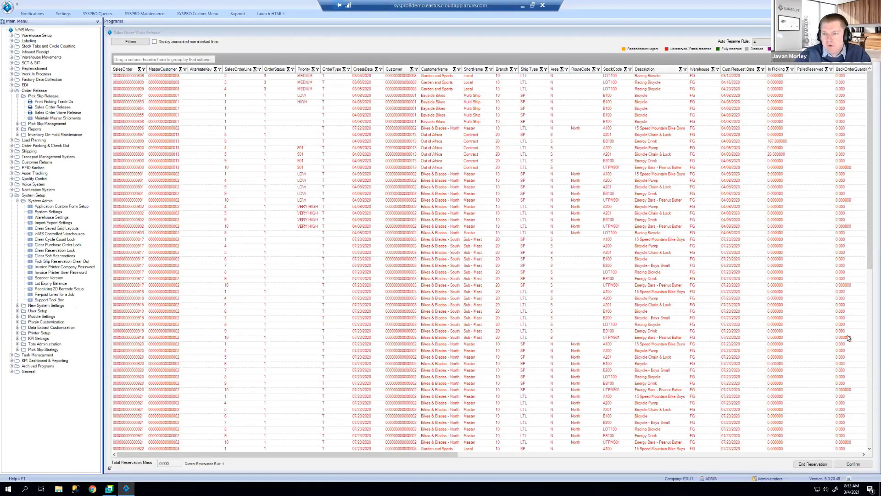
Step: Set the Main Menu panel to auto-hide and scroll through the widened wave release grid
left_click(98, 24)
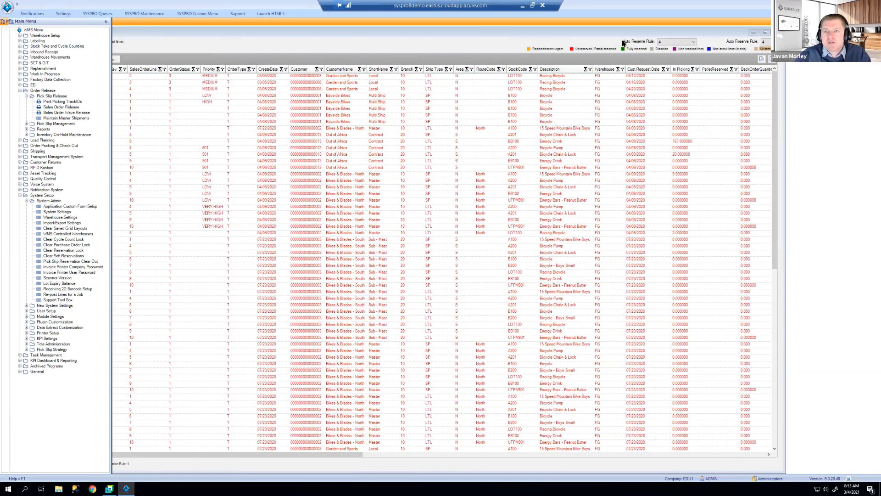
left_click(766, 34)
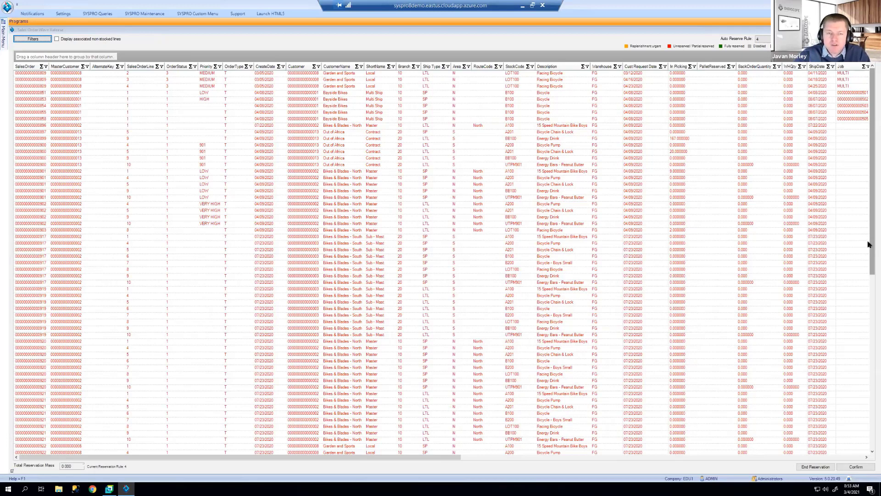
left_click_drag(869, 243, 867, 184)
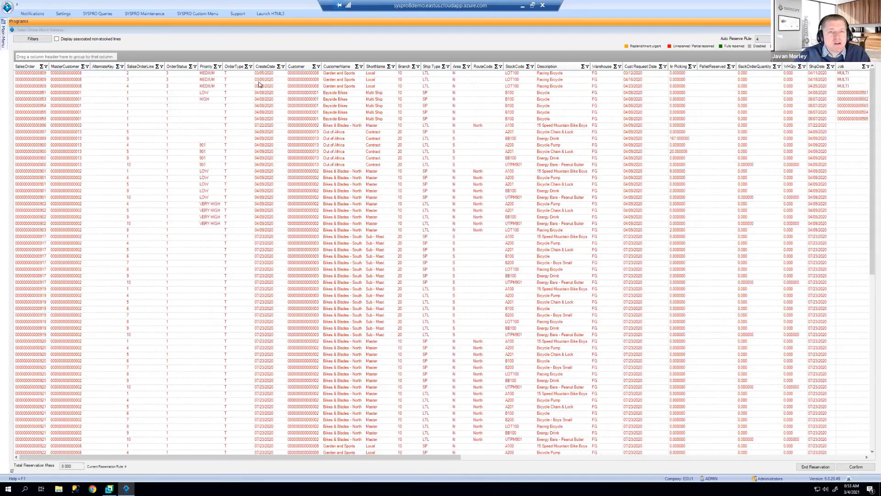
left_click_drag(439, 458, 403, 461)
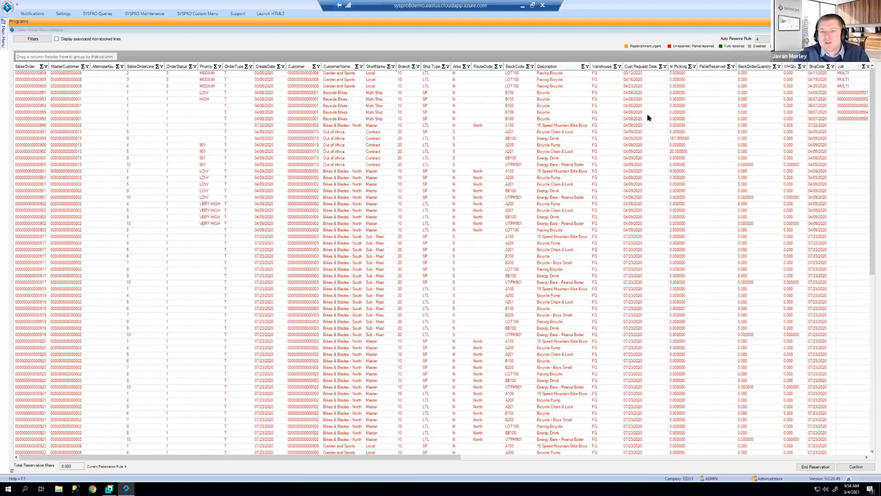
Step: Select the Out of Africa order line, step to the line above, and scroll right to the reservation columns
left_click(684, 139)
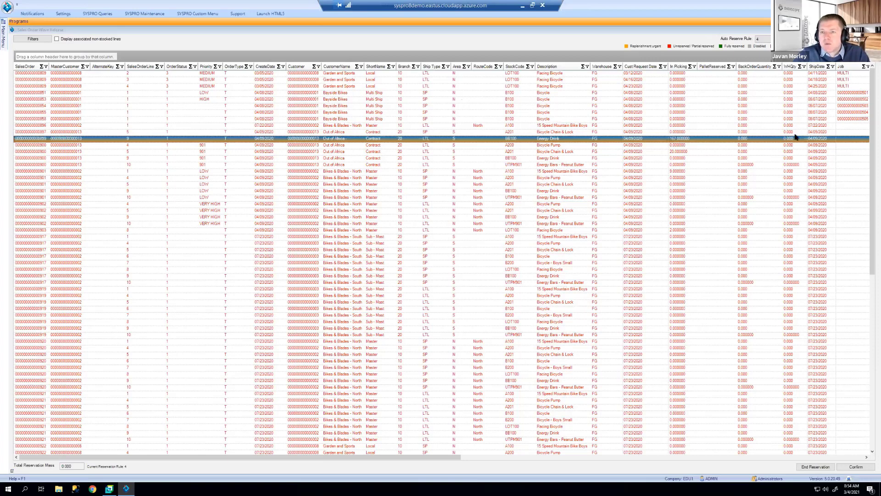
key("Up")
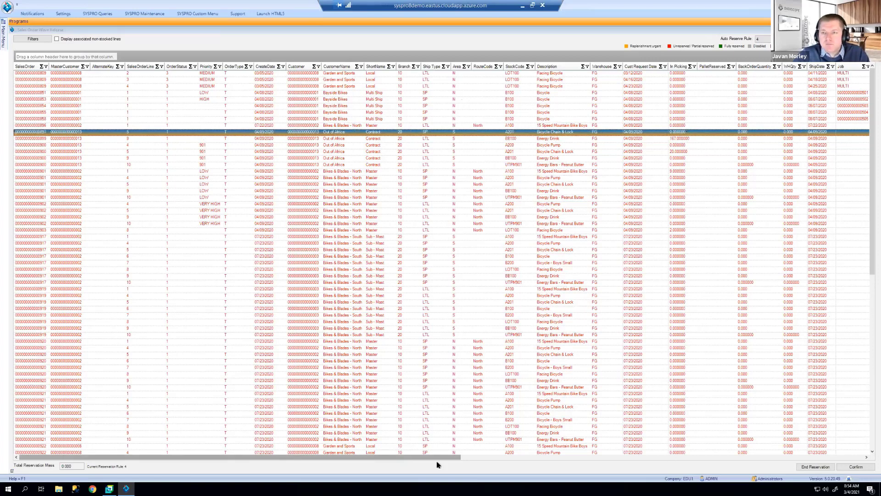
left_click_drag(479, 460, 779, 474)
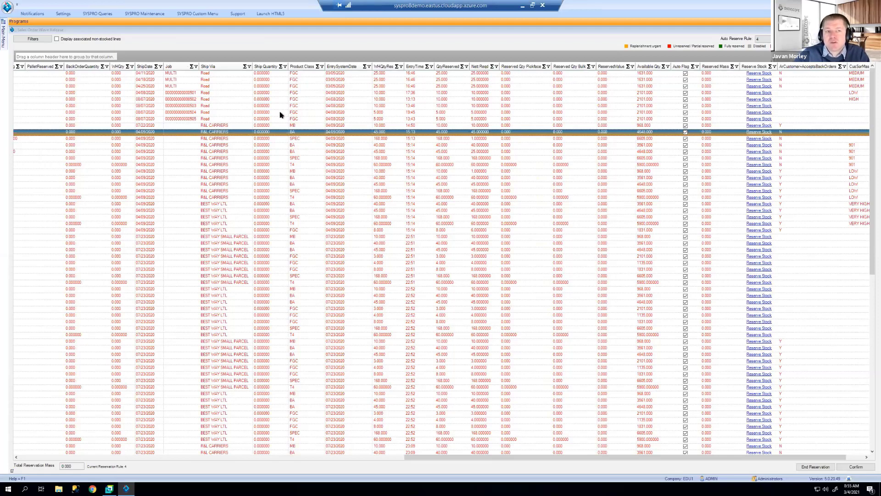
Step: Select the top Road and MULTI order lines to compare reservations, scroll further right, and reveal the Main Menu
left_click(268, 106)
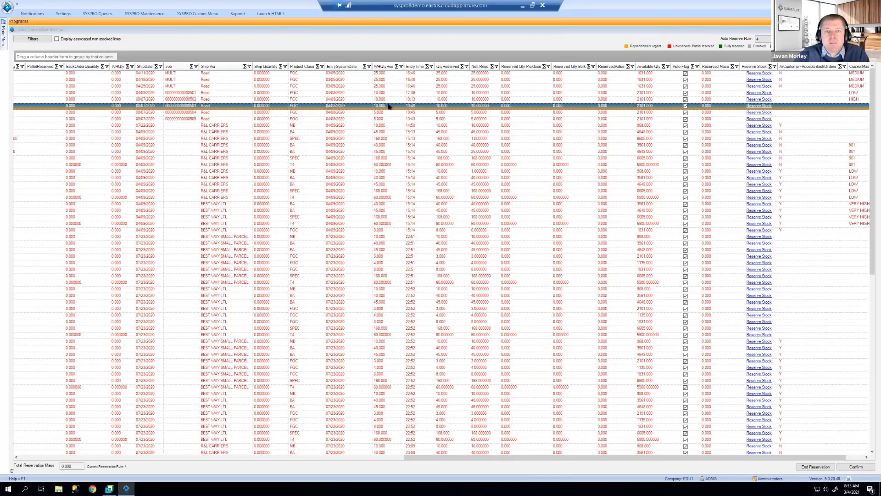
left_click(388, 74)
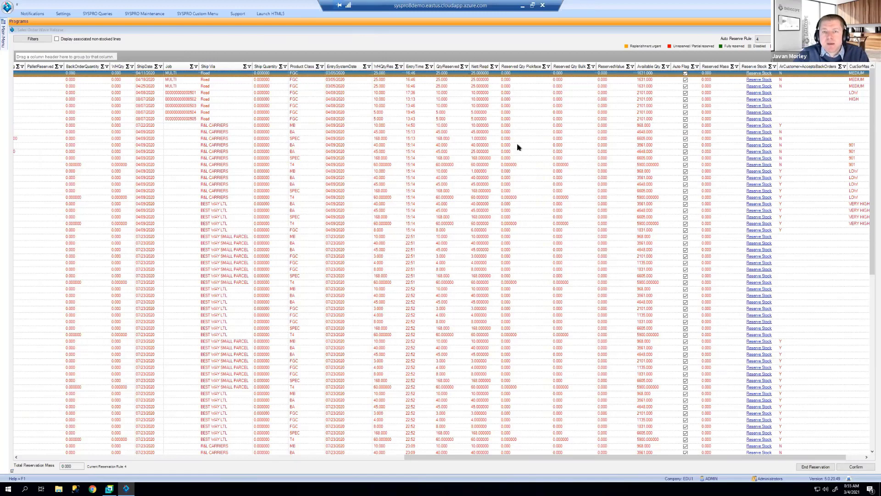
left_click(522, 100)
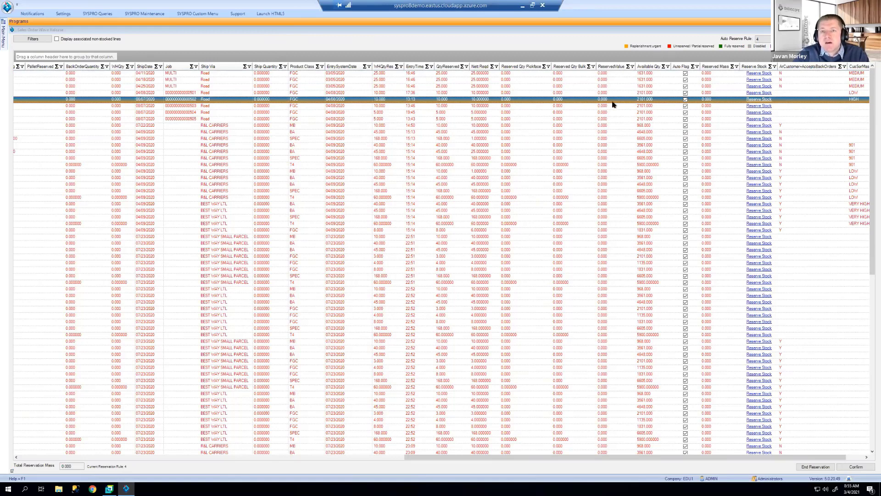
left_click(645, 87)
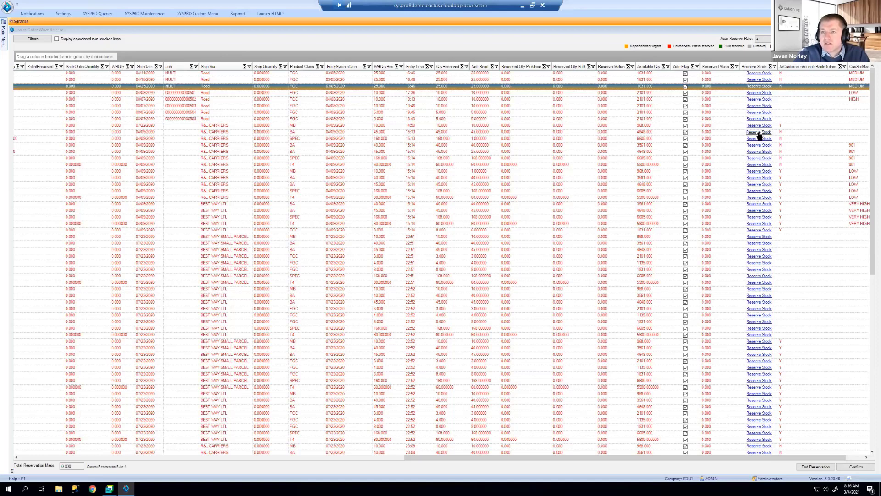
left_click(866, 458)
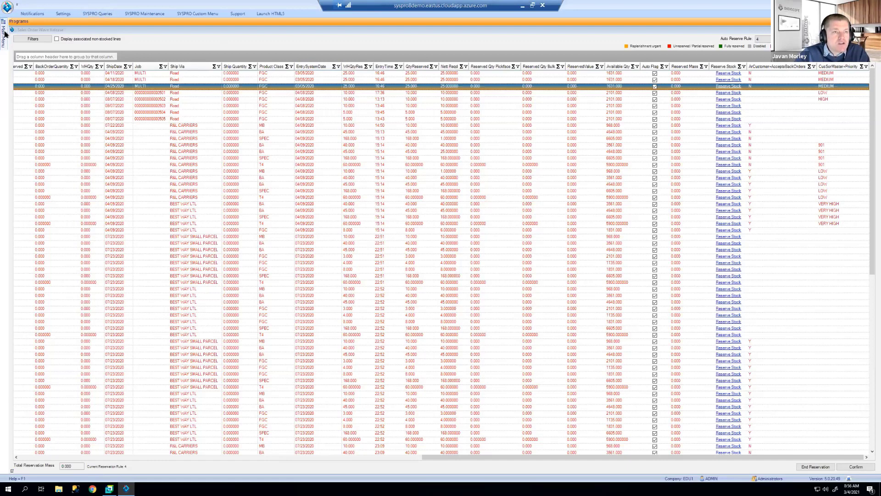
mouse_move(5, 34)
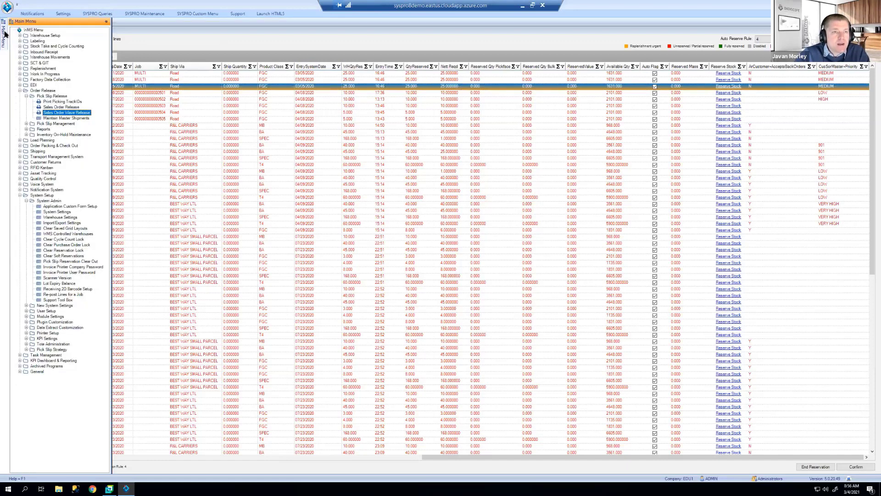
Step: Open Application Custom Form Setup for Sales Order Wave Release and select the CusSorMaster+ Priority field
left_click(50, 196)
left_click(49, 201)
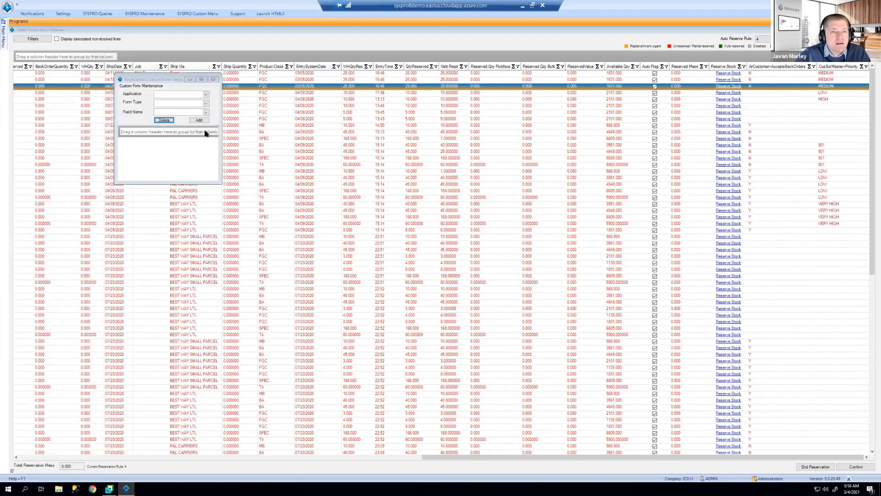
left_click_drag(220, 117, 272, 125)
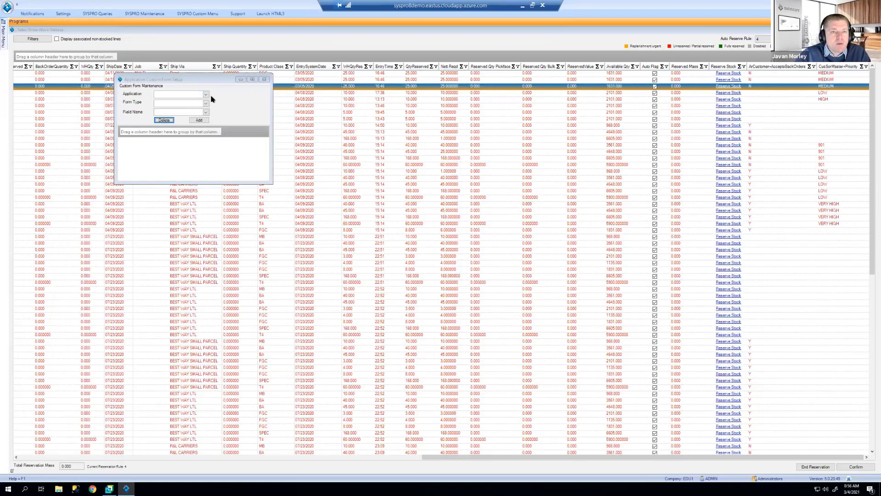
left_click(206, 95)
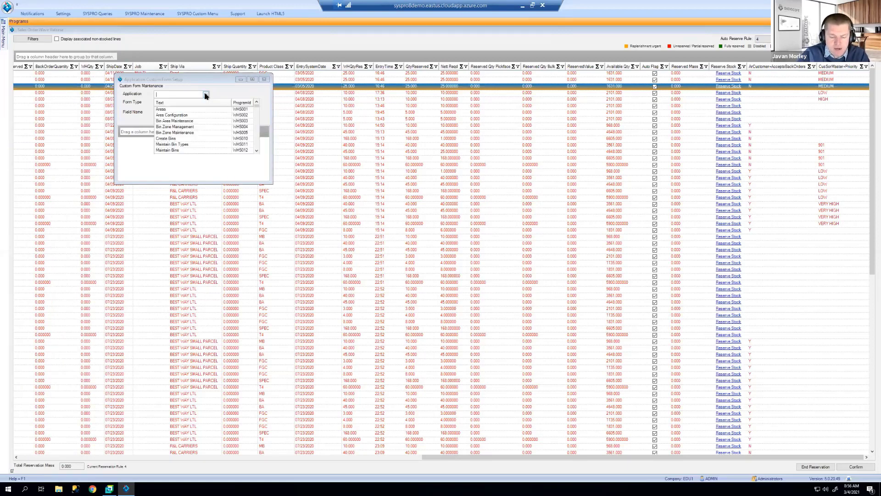
type("Sales Order Release")
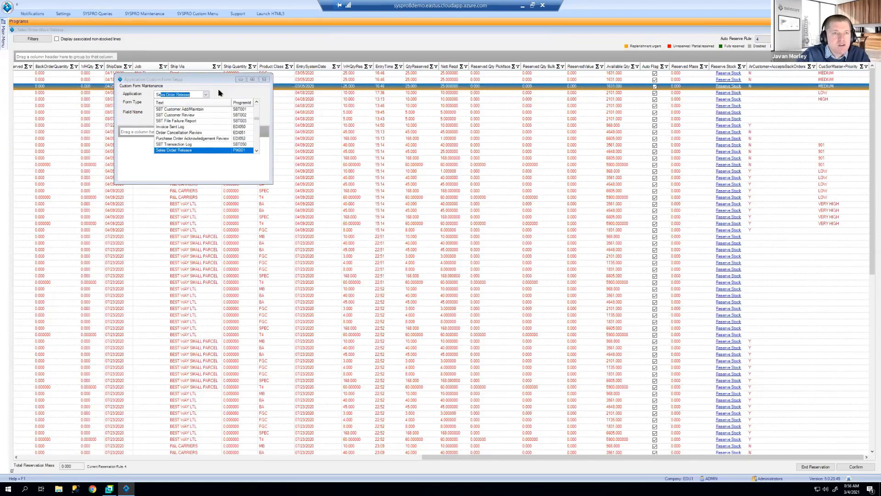
left_click(256, 151)
left_click(256, 151)
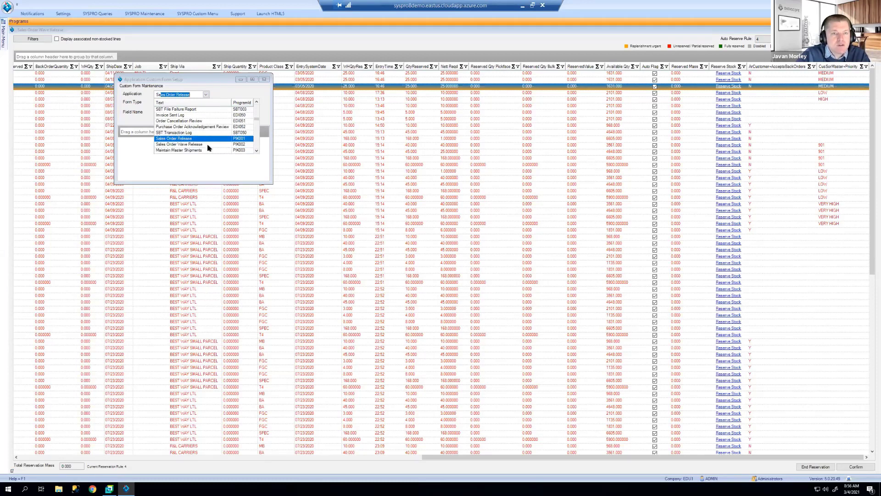
left_click(208, 144)
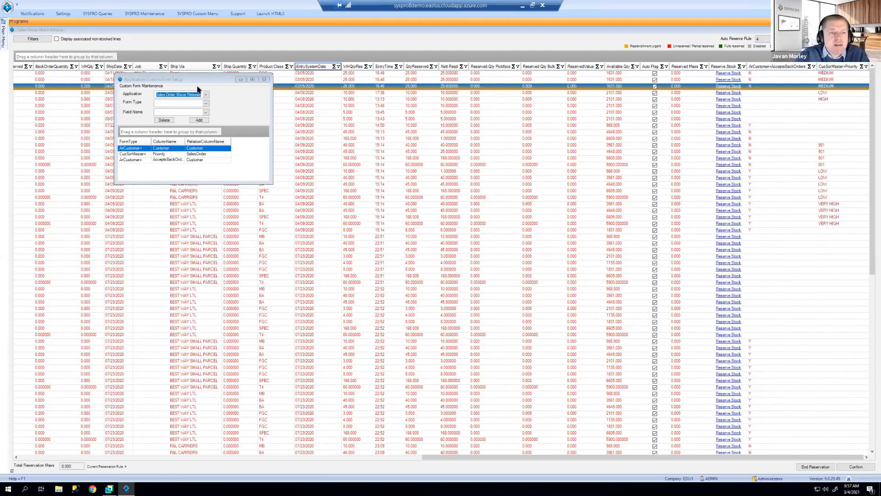
left_click(146, 155)
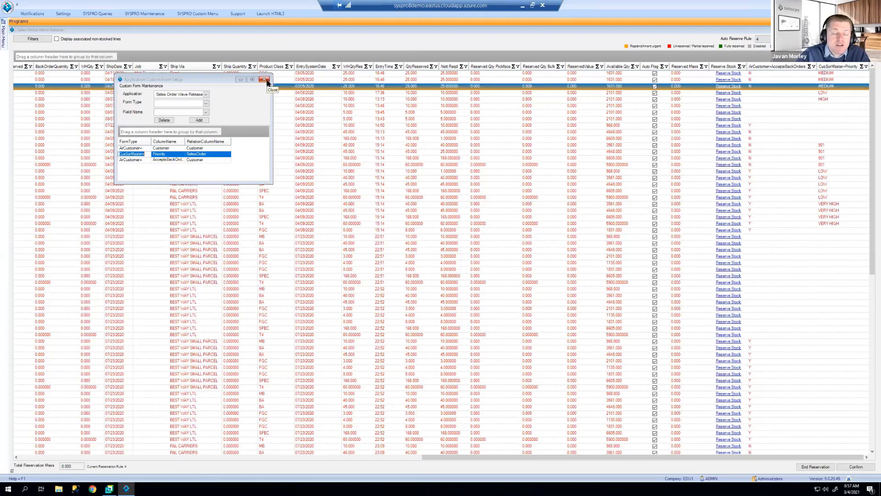
Step: Close the custom form setup, include associated non-stocked lines, and list the auto-reserve rules
left_click(264, 80)
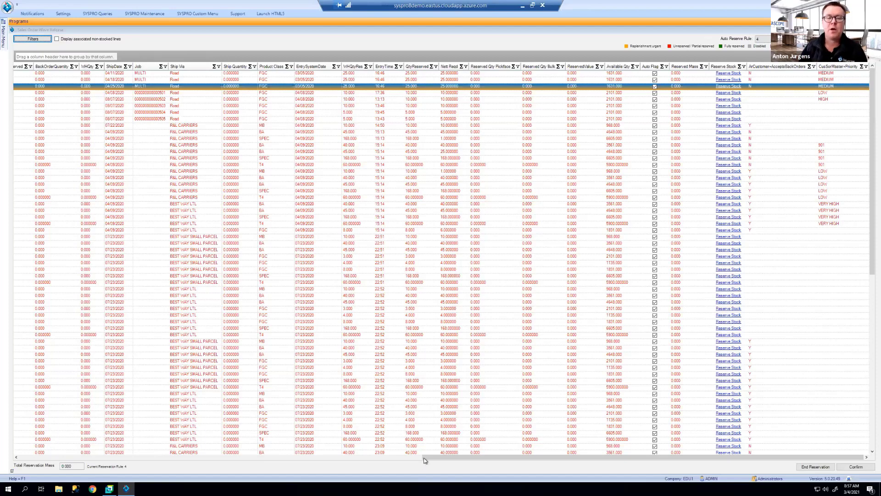
left_click_drag(424, 458, 7, 460)
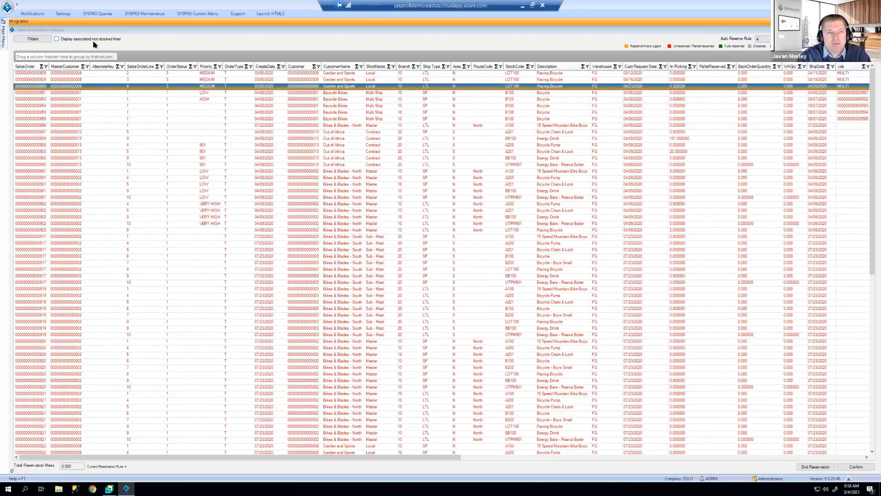
left_click(95, 41)
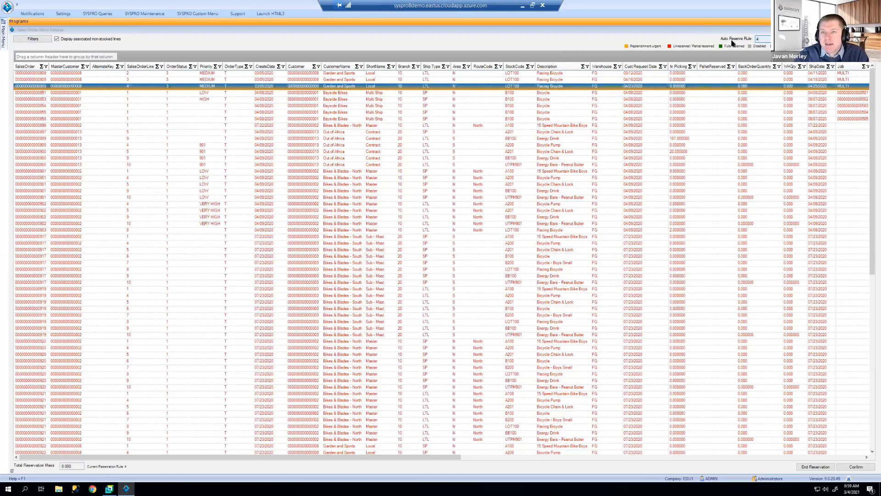
left_click(762, 39)
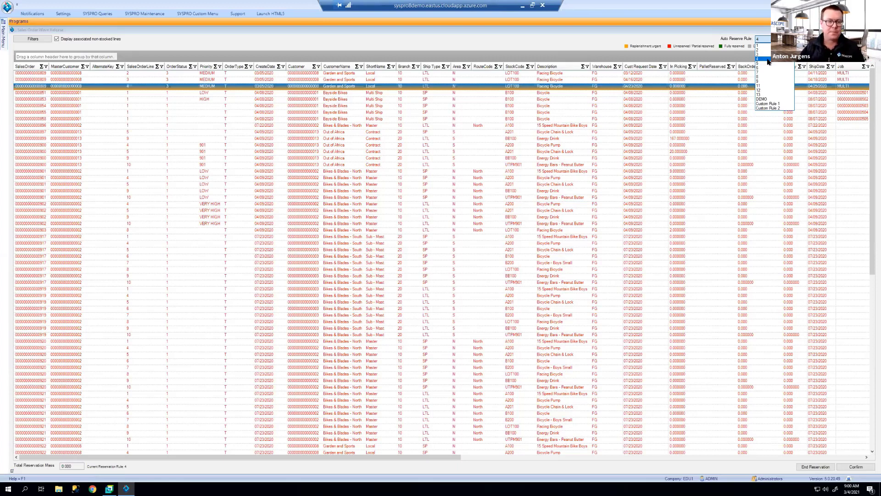
Step: Switch the auto-reserve rule from 4 to 2, then back to 4
left_click(767, 59)
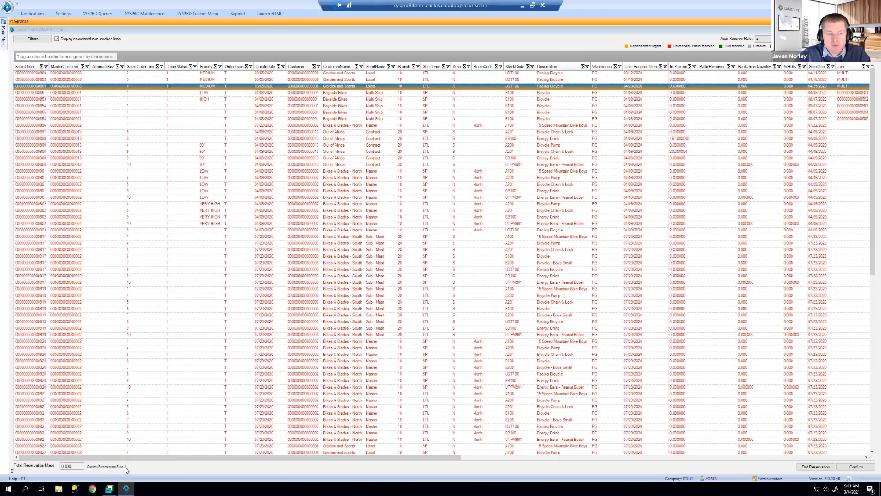
left_click(763, 40)
left_click(759, 52)
left_click(763, 40)
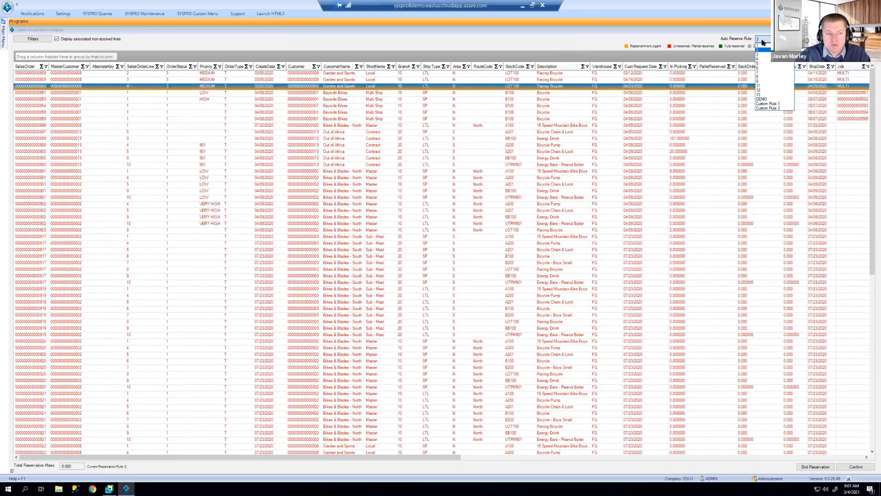
left_click(764, 59)
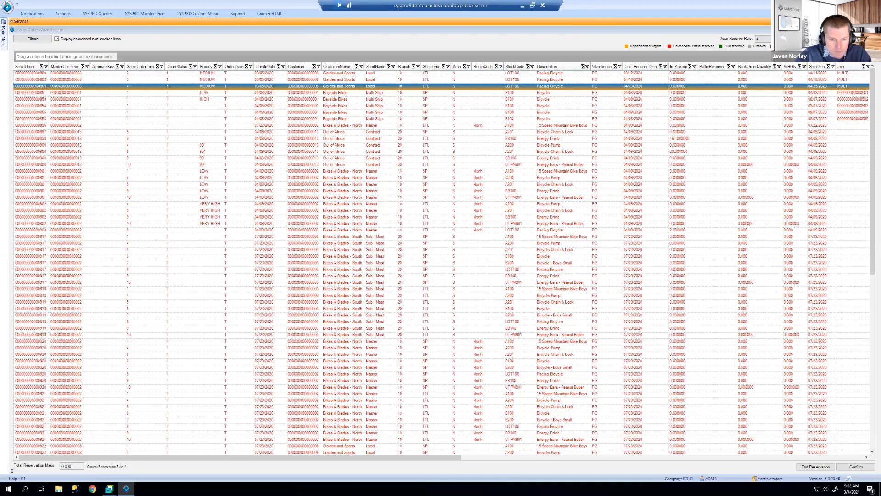
right_click(274, 122)
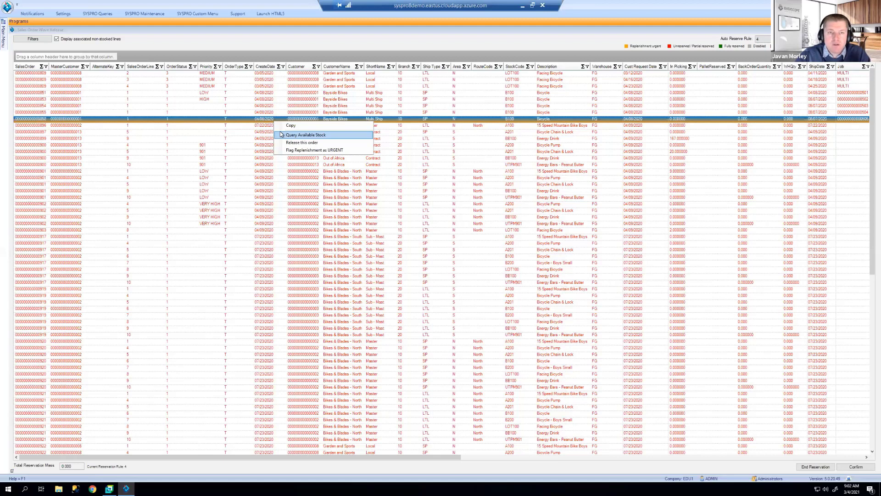
left_click(281, 134)
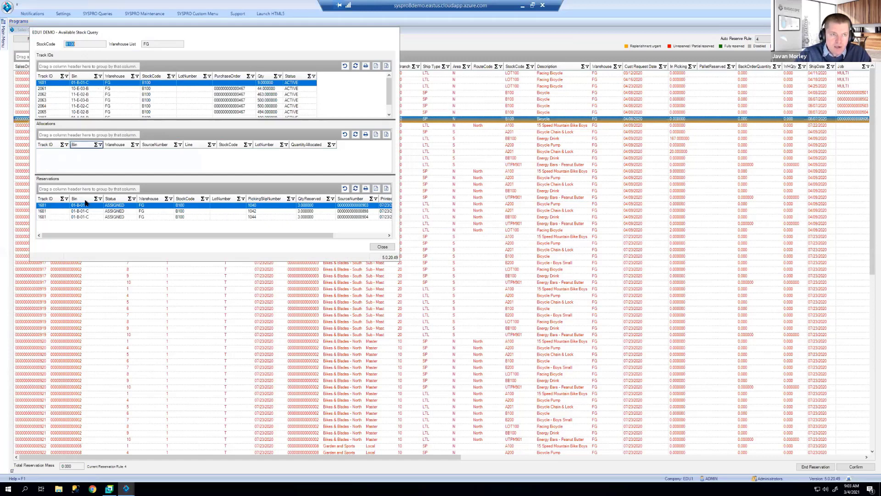
left_click(381, 248)
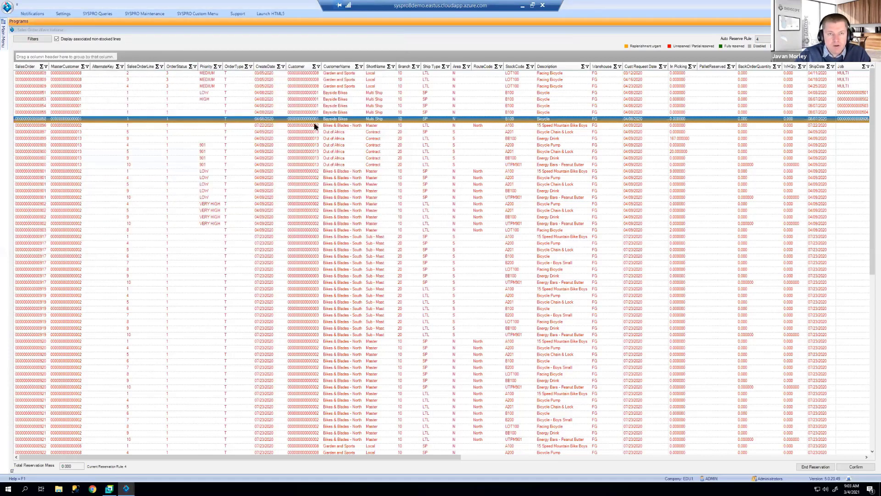
right_click(315, 122)
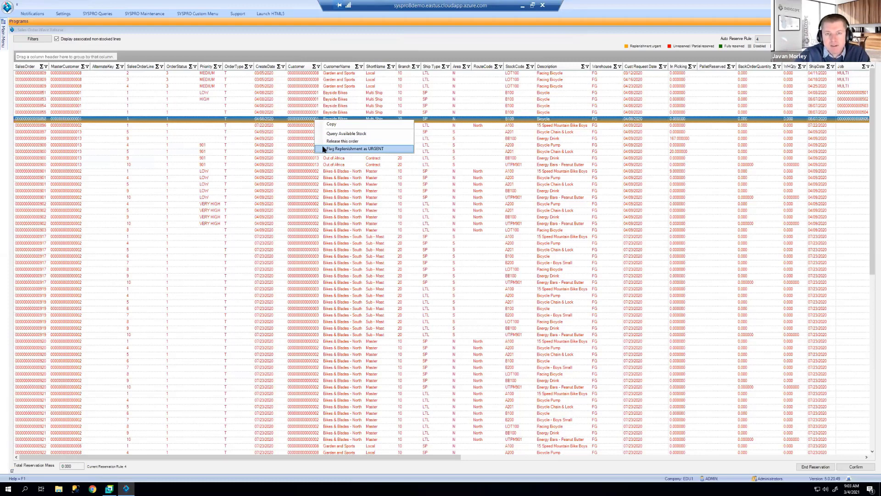
left_click(837, 458)
left_click(729, 120)
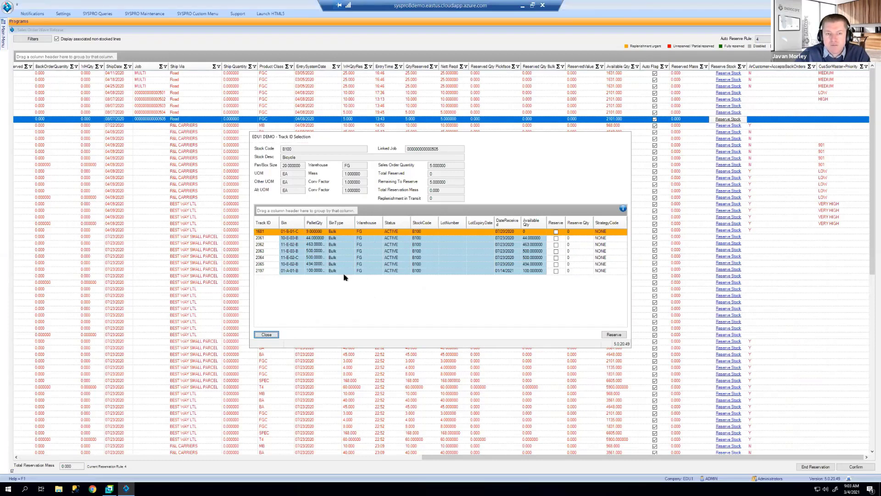
left_click(266, 334)
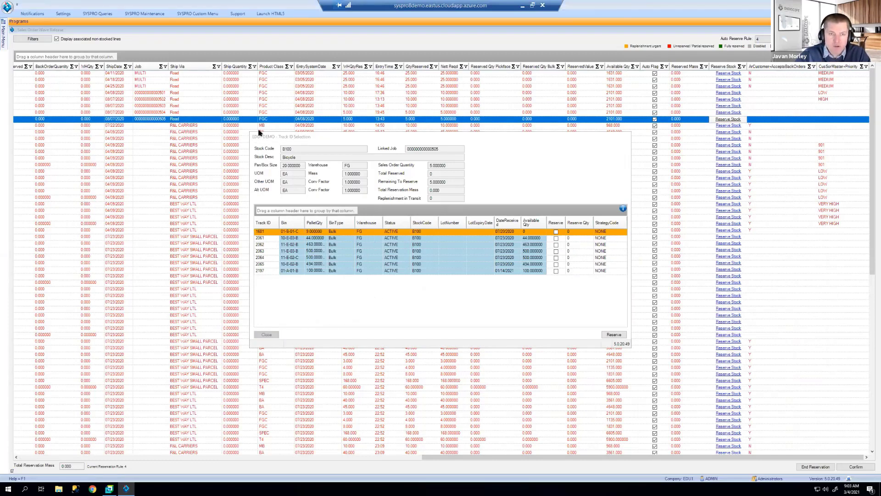
left_click(111, 459)
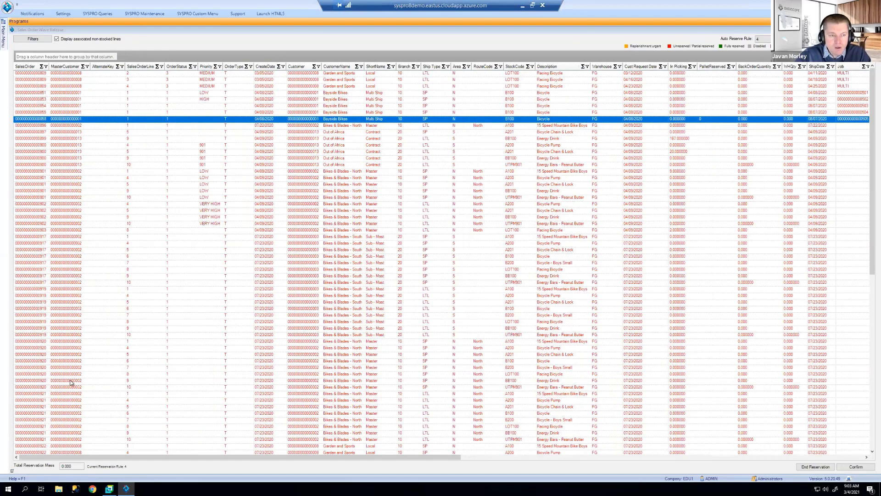
Step: Group the wave release grid by MasterCustomer, giving groups of 6, 51, 27 and 6 lines
left_click(69, 468)
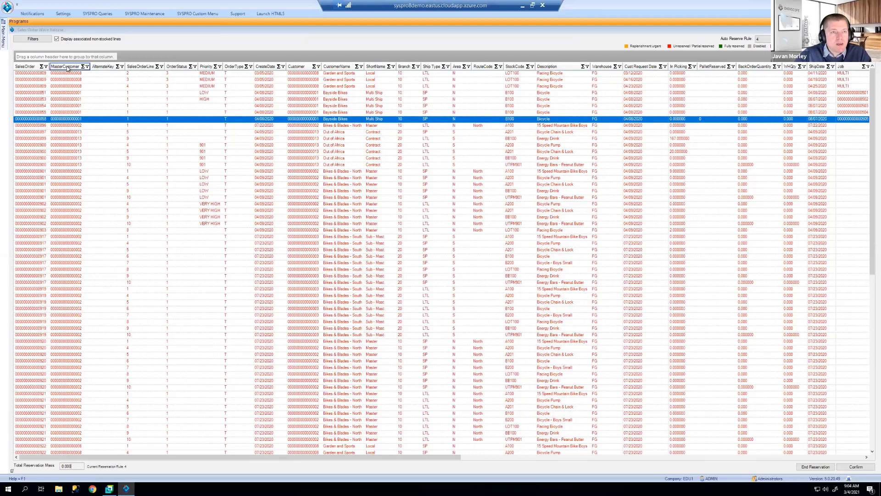
left_click_drag(68, 68, 82, 55)
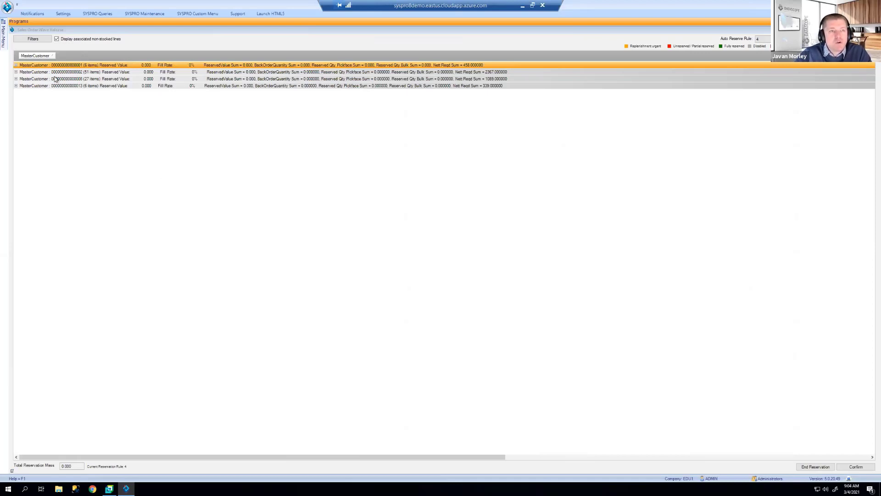
Step: Expand the first MasterCustomer group and check the actions offered for a single order line
left_click(16, 66)
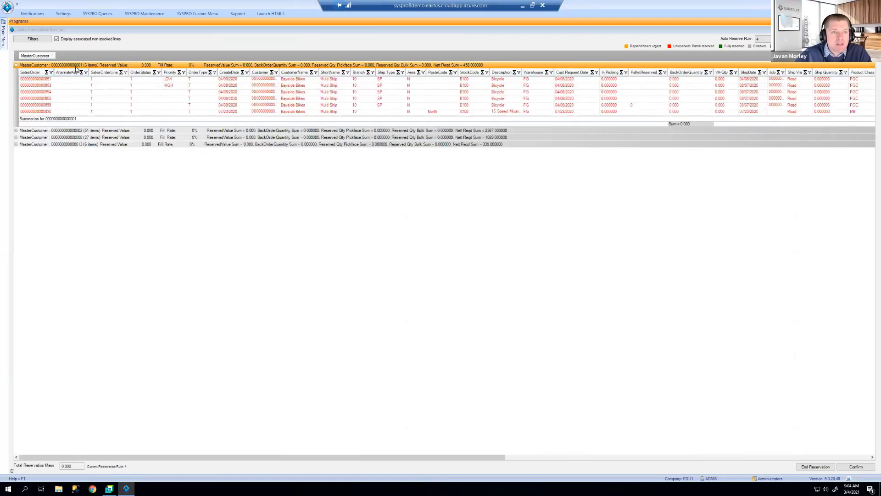
left_click(80, 131)
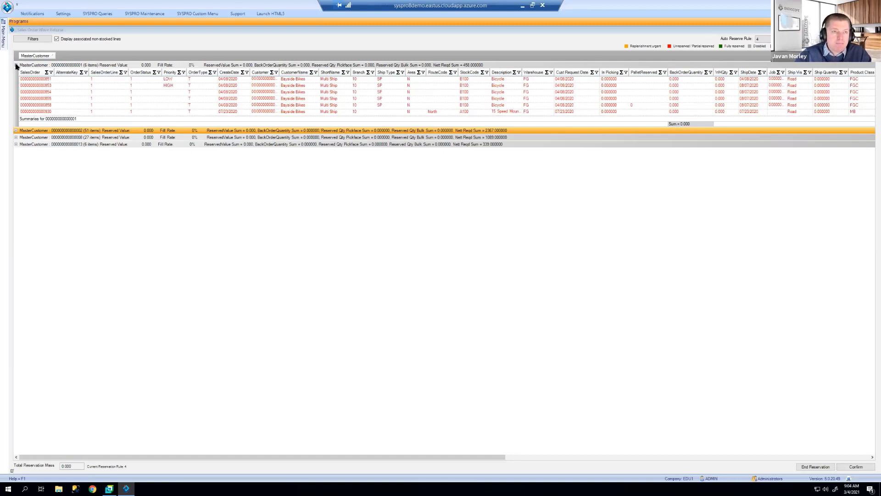
right_click(59, 85)
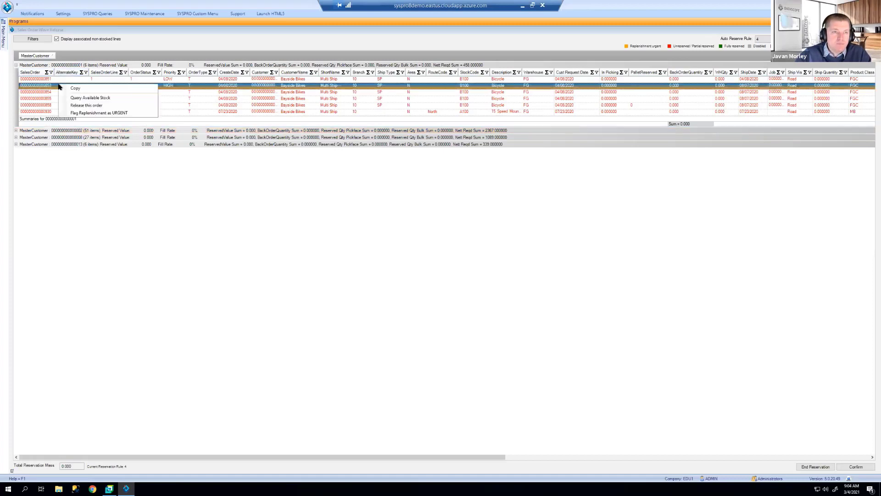
left_click(59, 66)
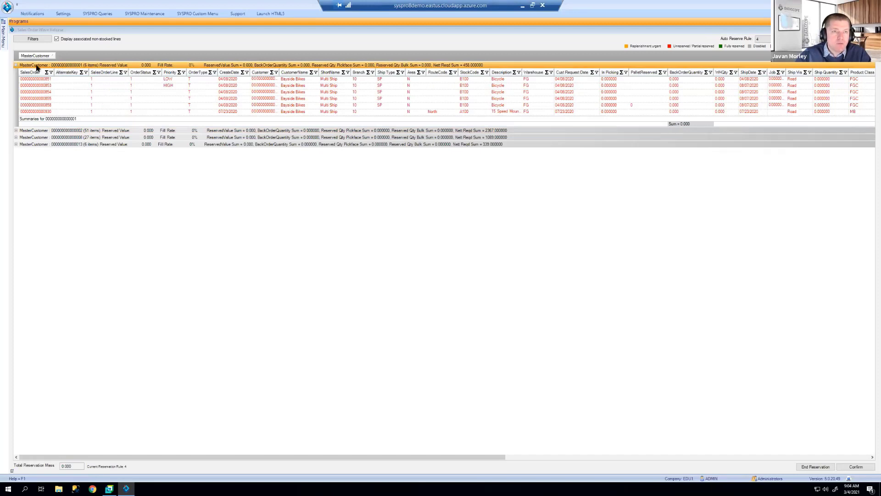
Step: Show the group's Release Orders in Group, Auto Reserve Group and Clear Reservations actions
right_click(37, 68)
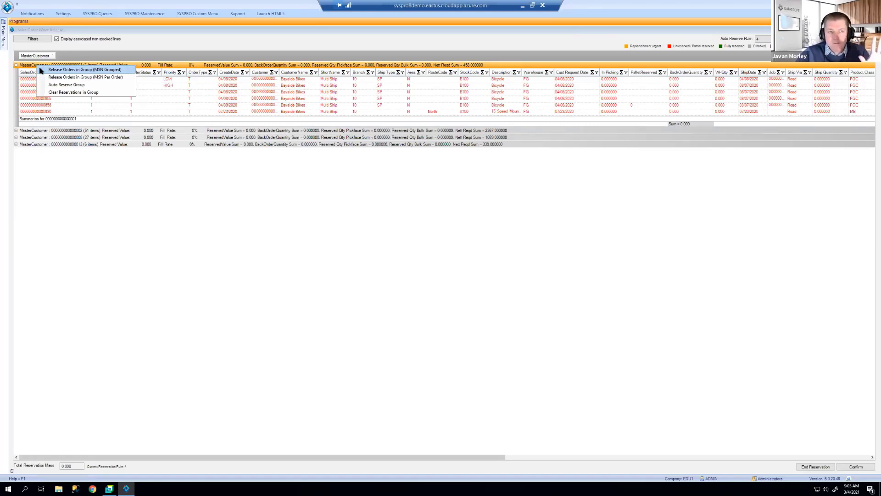
left_click(29, 79)
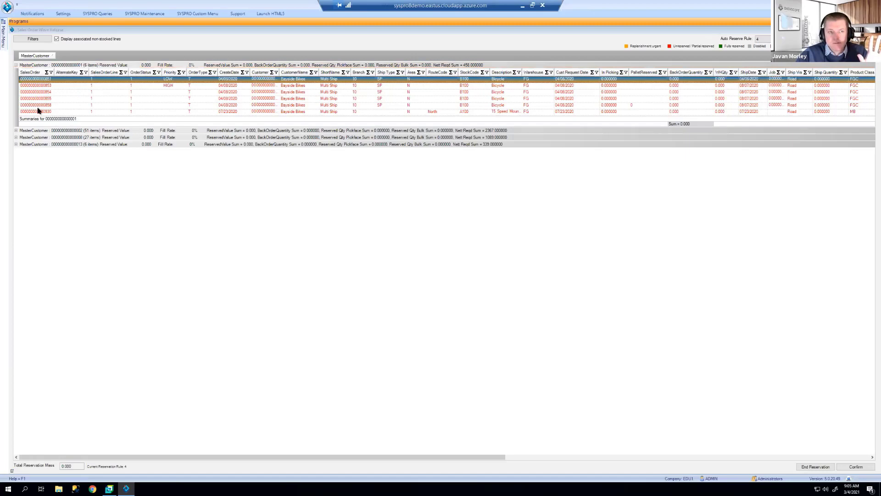
right_click(45, 65)
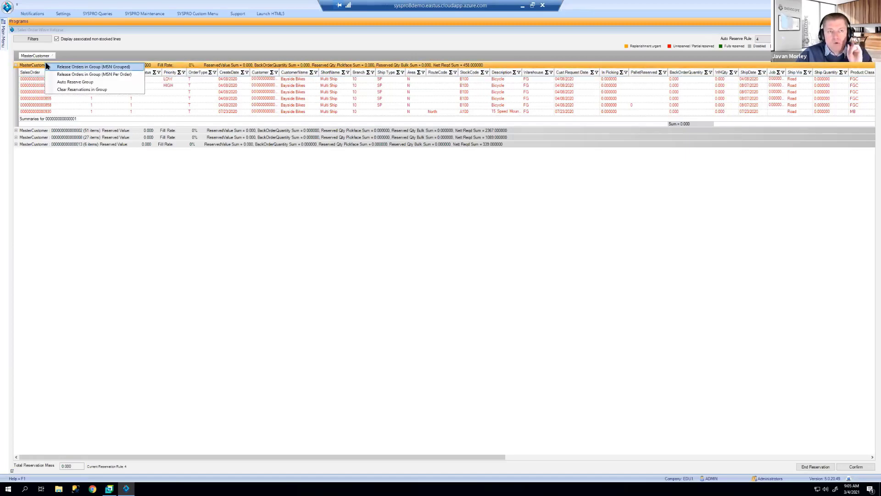
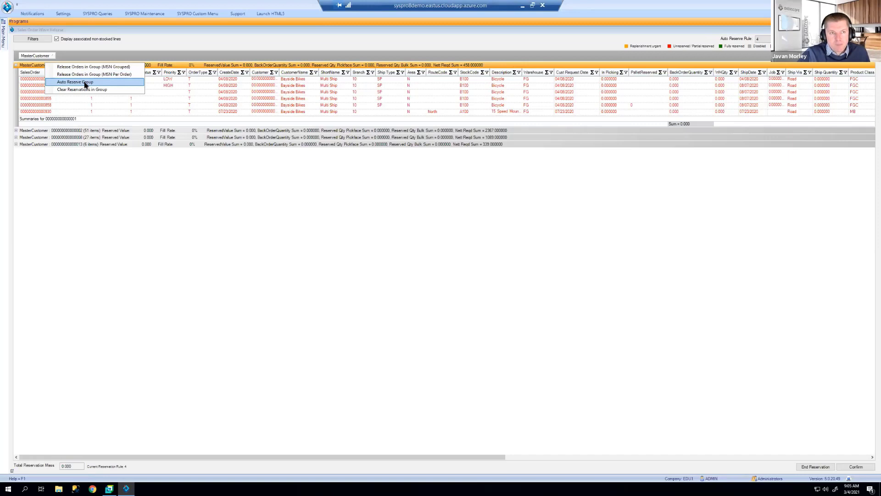
Step: Auto Reserve the first MasterCustomer group's six order lines, confirming both prompts and the completion message
left_click(76, 82)
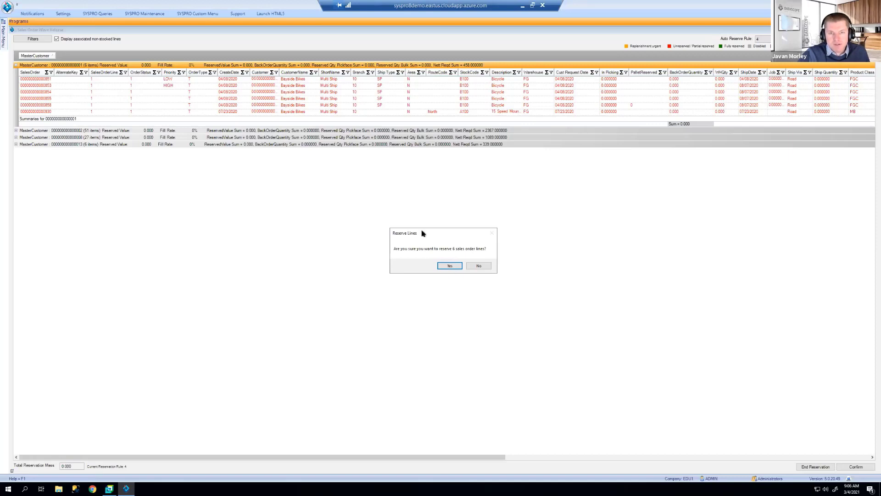
left_click(444, 267)
left_click(468, 270)
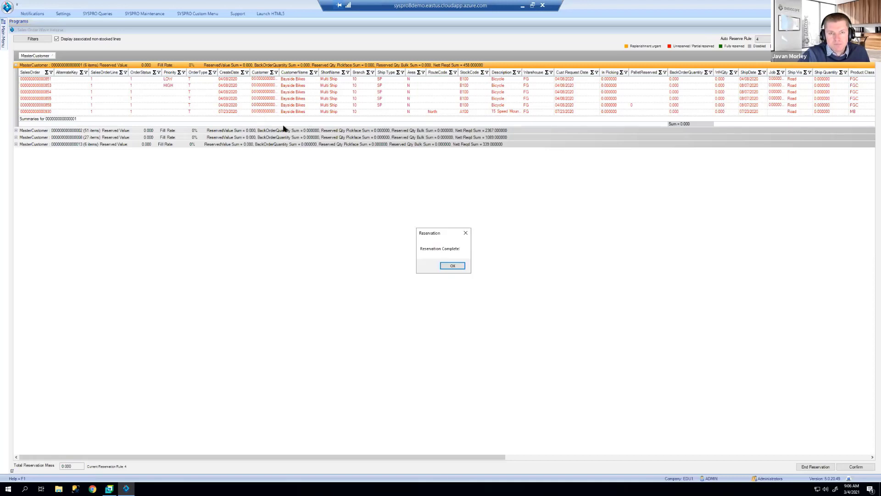
left_click(453, 265)
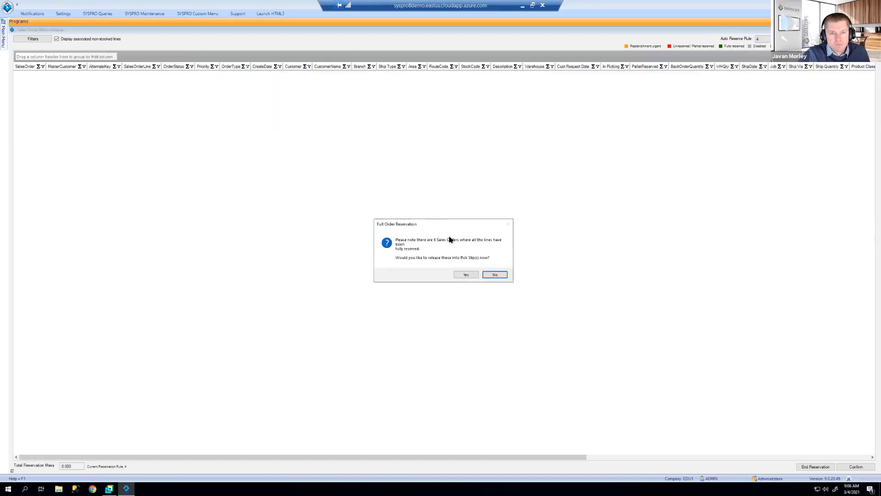
Step: Decline pick slip release, reload the order lines through Allocation Parameters, and return to Wave Release
left_click(488, 274)
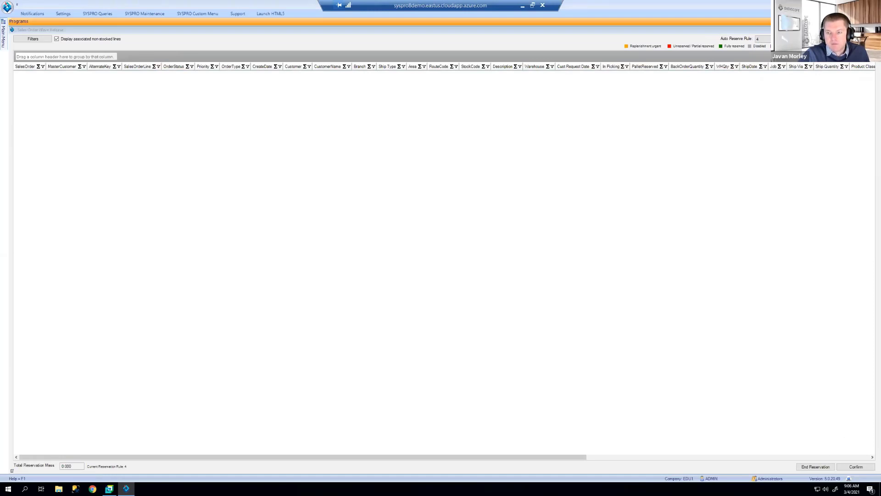
left_click(44, 39)
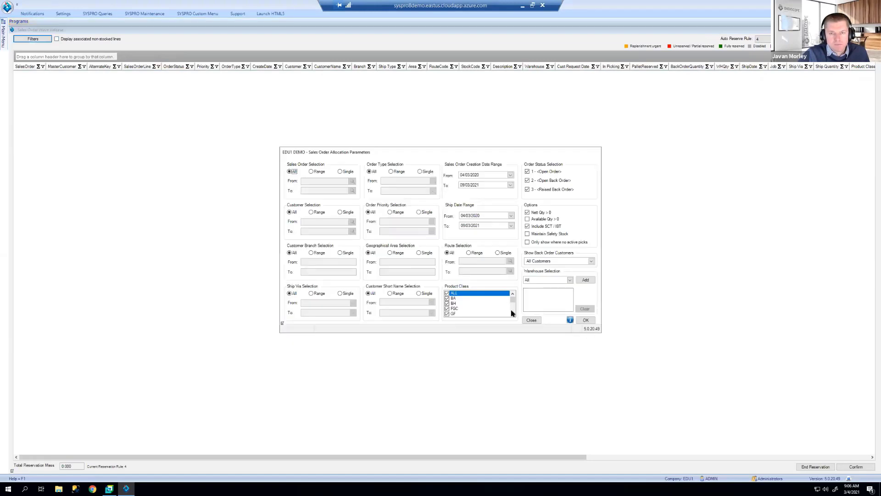
left_click(586, 321)
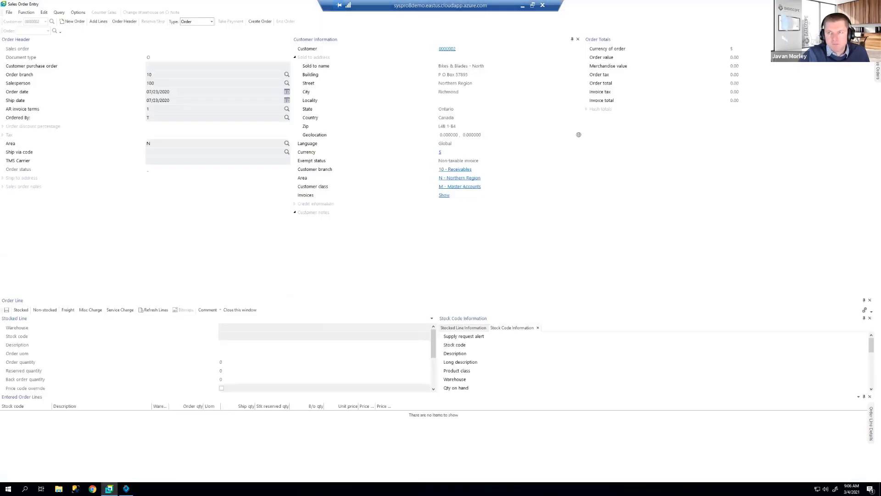
left_click(126, 489)
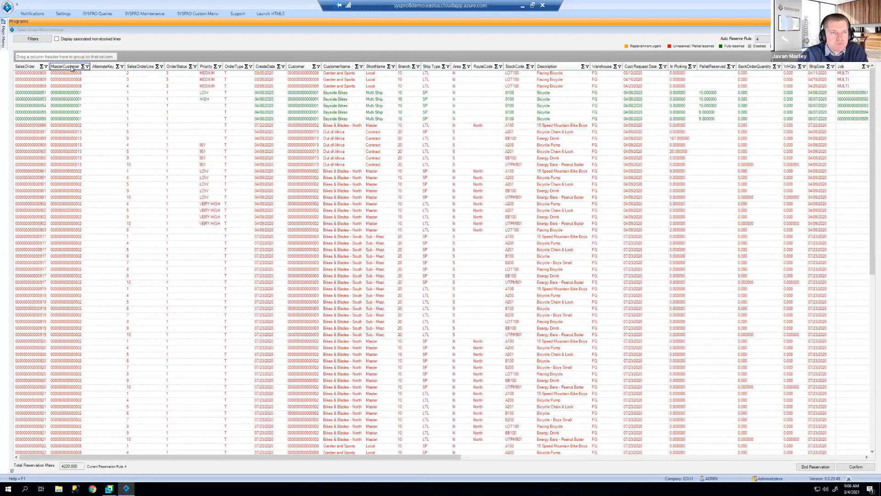
Step: Group the lines by MasterCustomer and browse the first two groups and a line's actions
left_click_drag(72, 68, 70, 57)
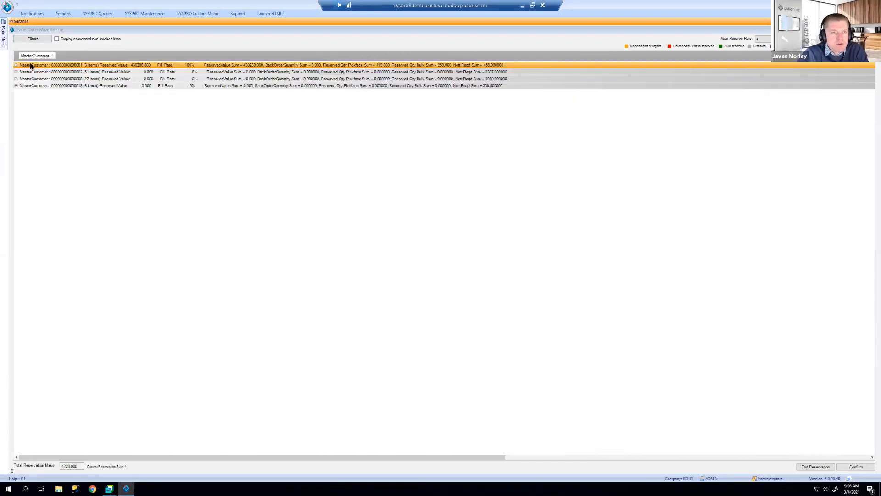
left_click(16, 65)
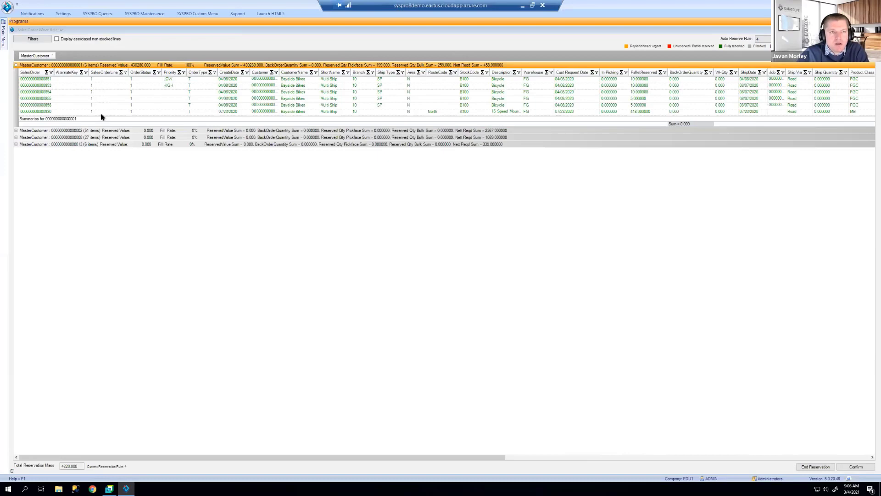
left_click(16, 131)
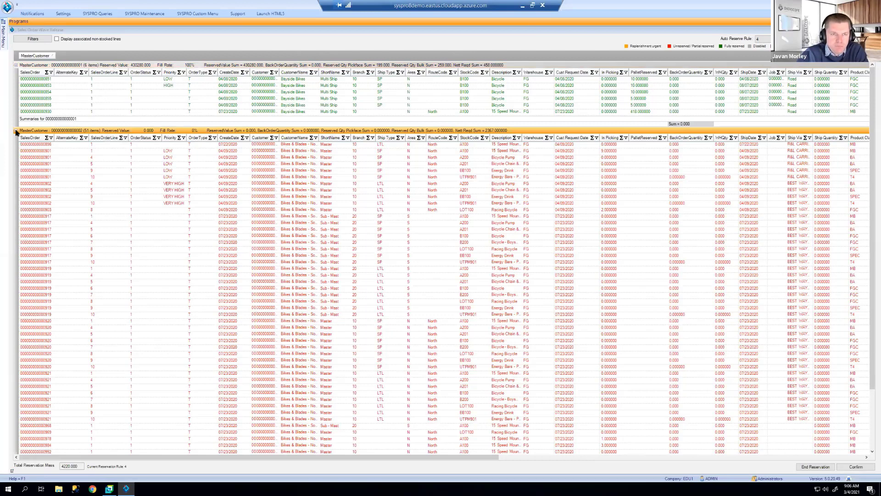
left_click(16, 131)
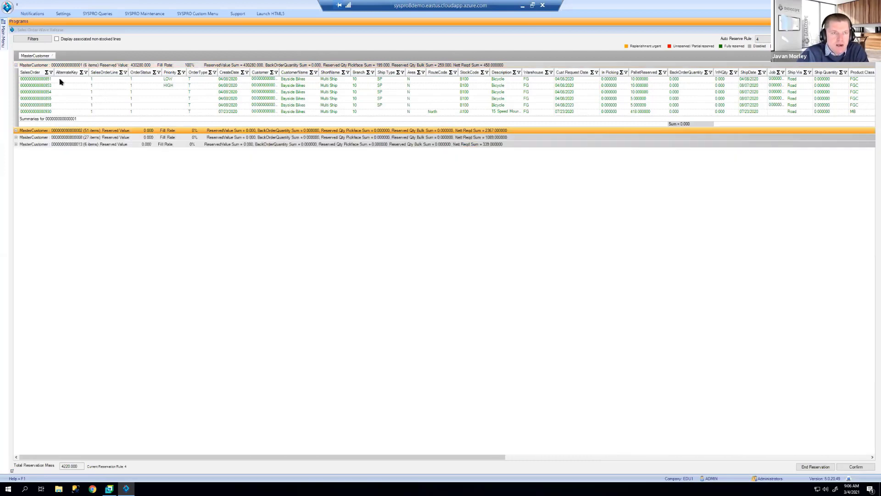
right_click(60, 79)
Step: Check the group-level actions, then replace the MasterCustomer grouping with Priority
right_click(66, 67)
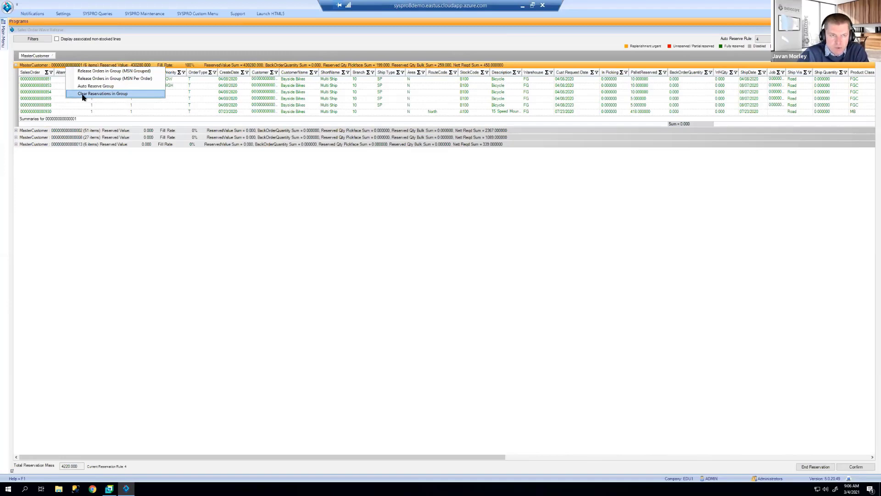
left_click(17, 132)
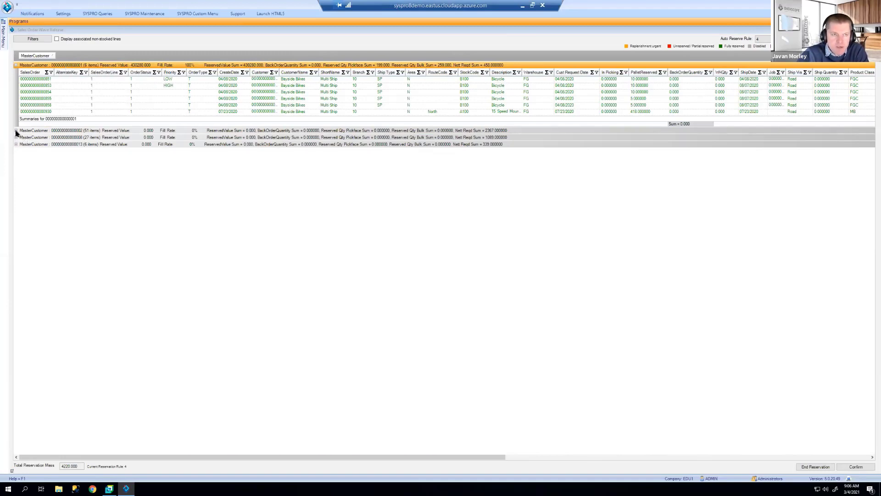
left_click(16, 131)
left_click(16, 132)
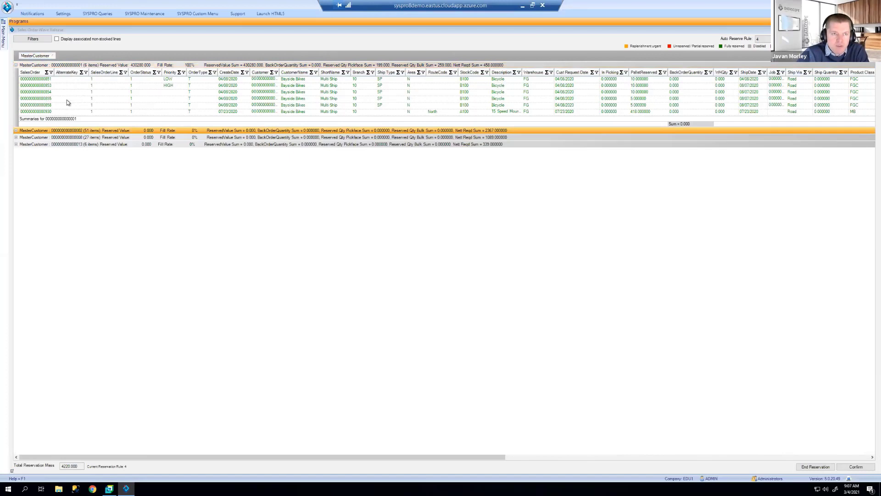
left_click_drag(35, 55, 67, 100)
left_click_drag(208, 66, 212, 61)
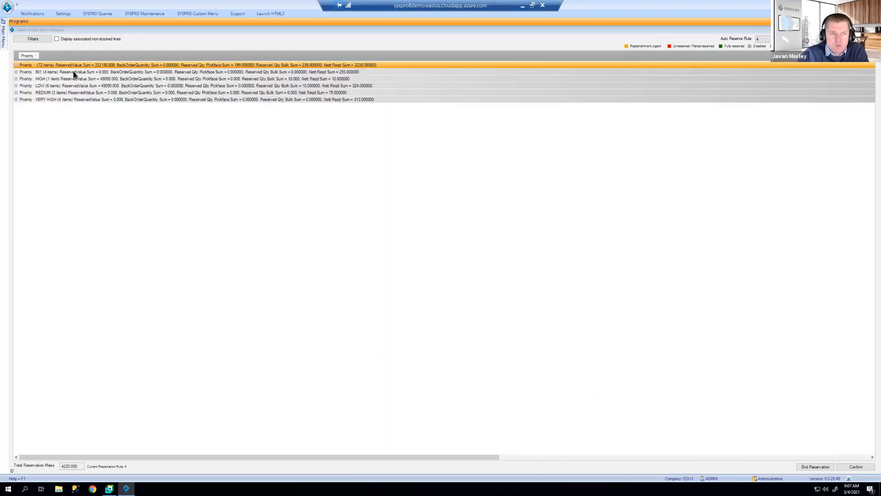
Step: Look inside the LOW priority group, then drop the Priority grouping to restore MasterCustomer groups
left_click(17, 86)
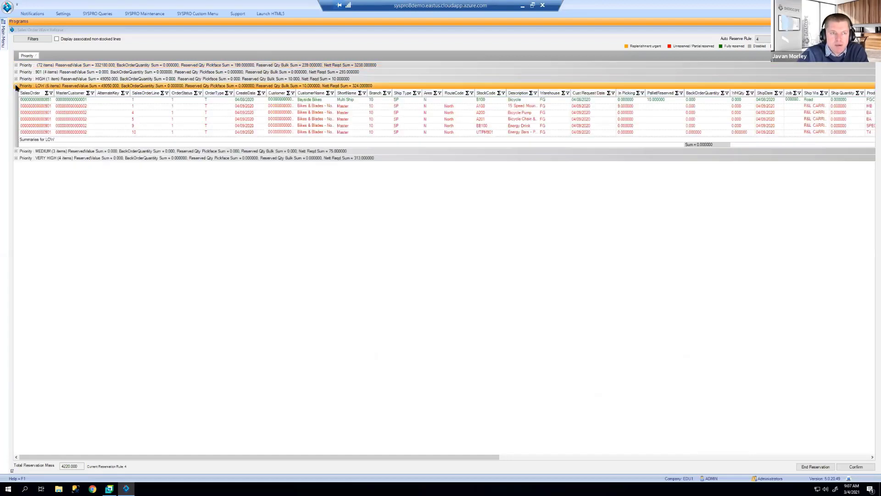
left_click(16, 86)
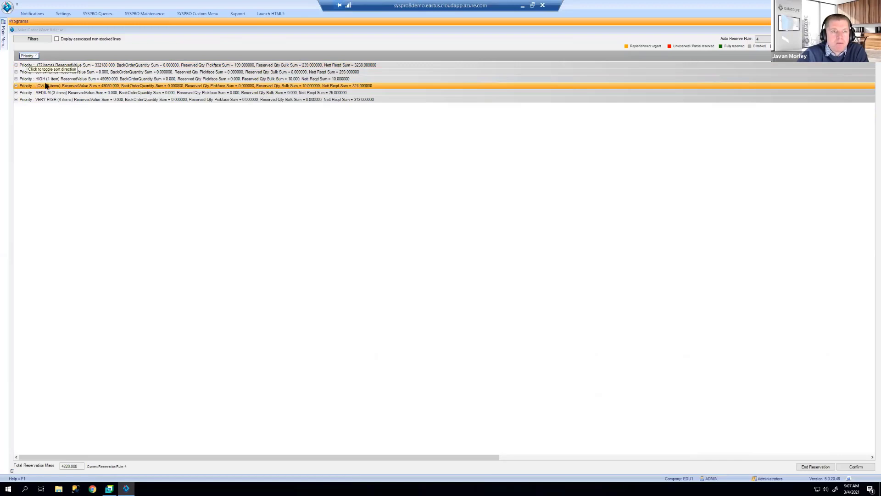
left_click_drag(52, 82, 75, 59)
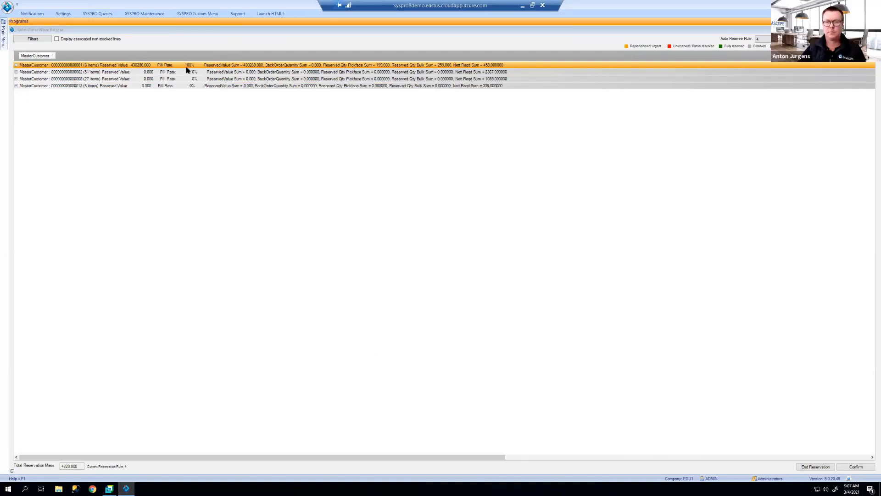
Step: Add a Count summary on StockCode to the MasterCustomer groups, then collapse the first group
left_click(16, 65)
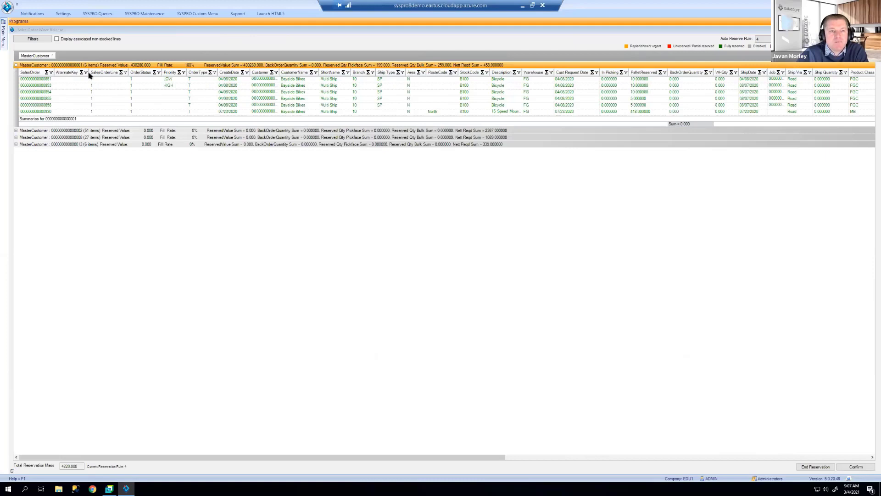
left_click(16, 65)
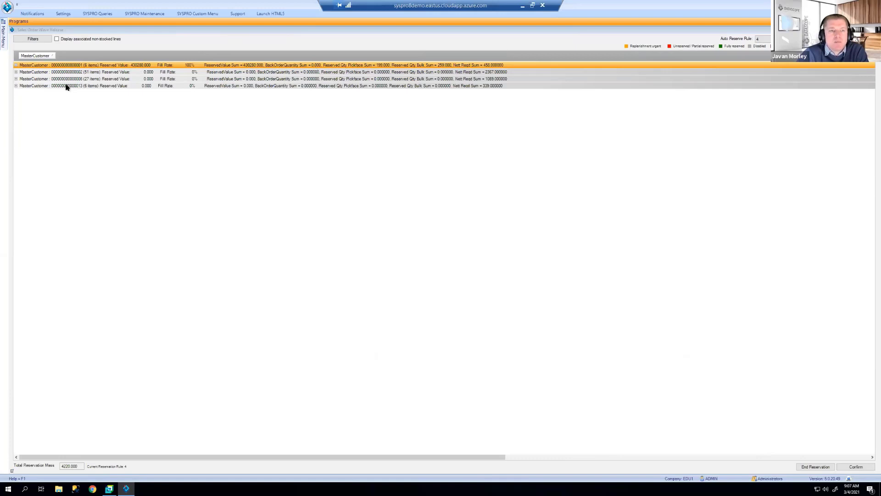
left_click(16, 65)
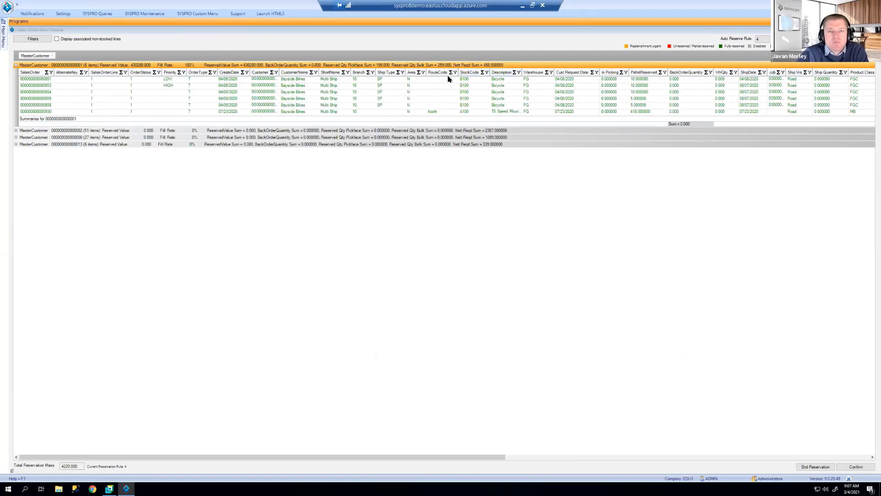
left_click(483, 73)
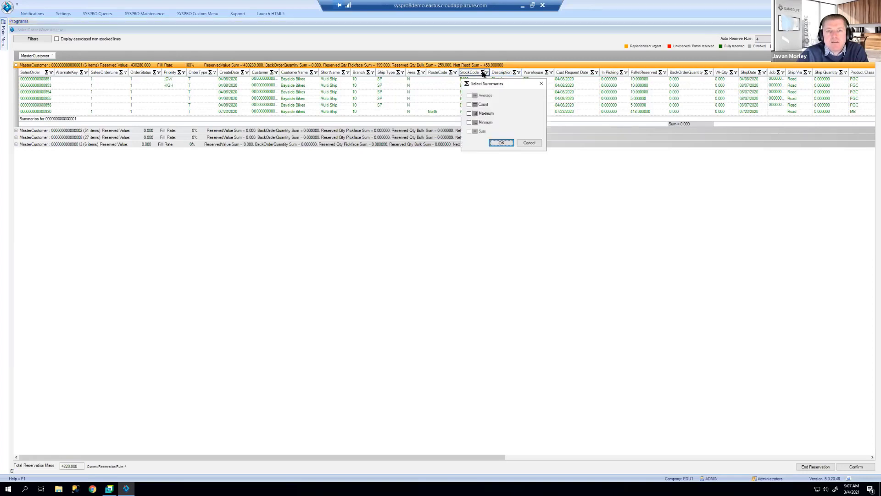
left_click(469, 105)
key("Return")
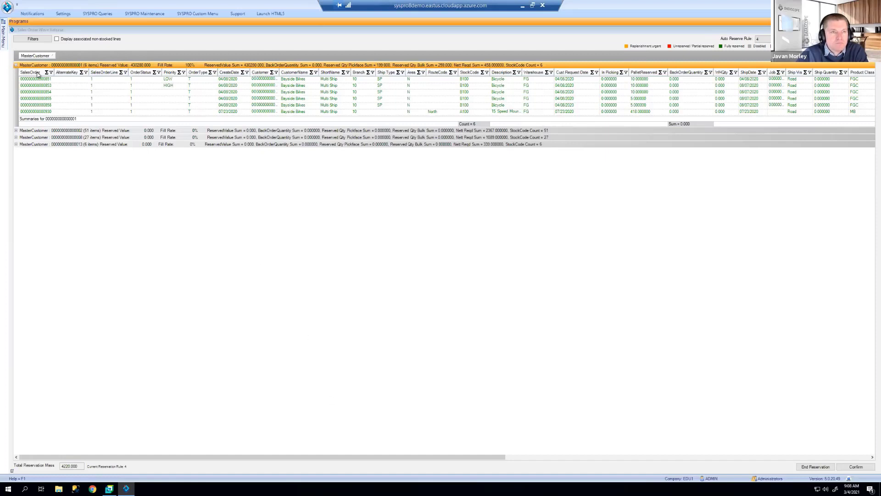
left_click(15, 65)
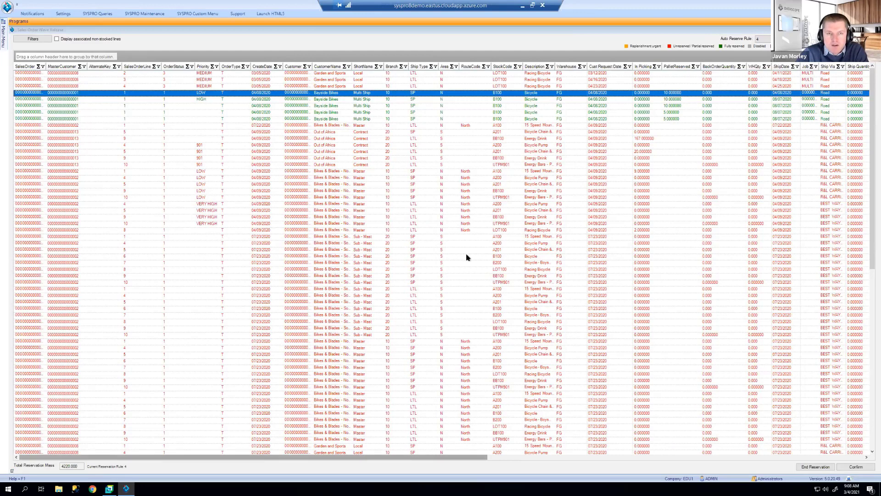
Step: Open Permission Management showing permissions for the Administrators group
left_click(765, 39)
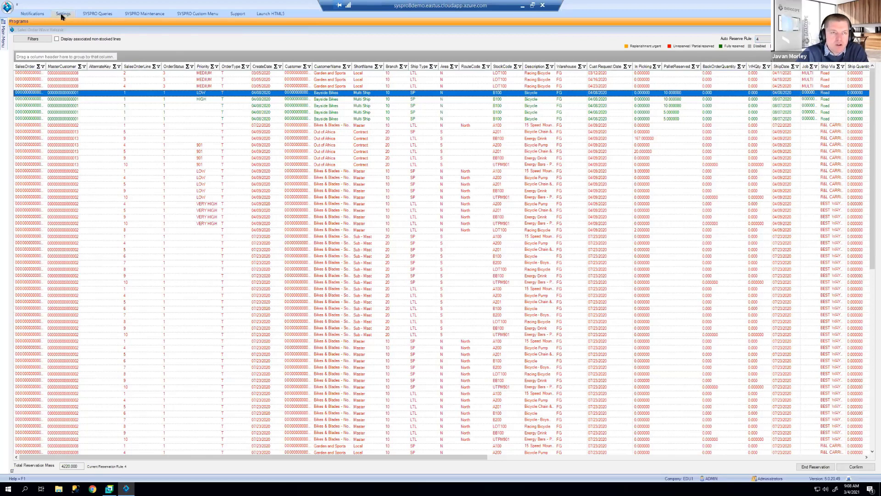
left_click(63, 15)
left_click(136, 35)
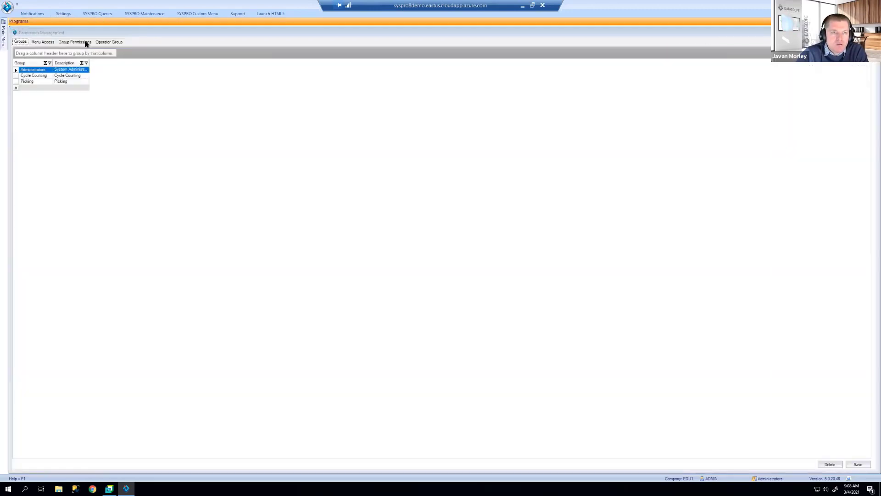
left_click(86, 43)
left_click(81, 52)
left_click(69, 62)
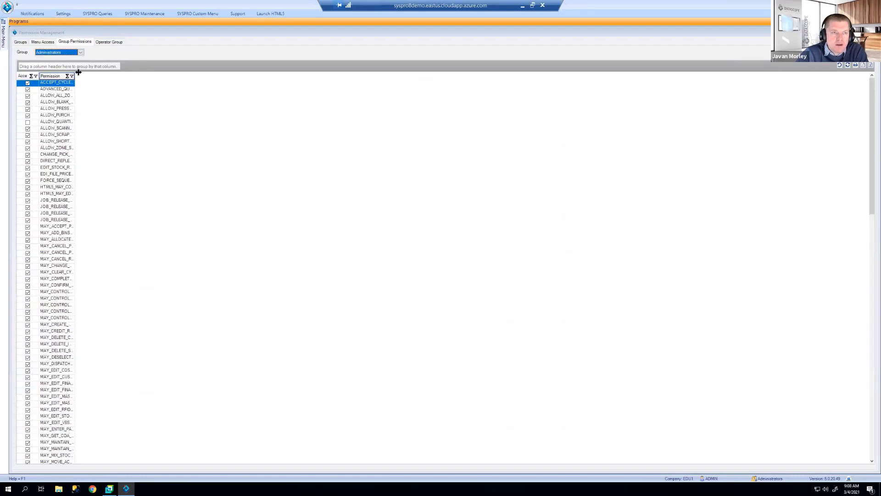
Step: Sort Administrators permissions by Access, inspect SO_RELEASE_MAY_CHANGE_RULE, then close Permission Management
double_click(75, 72)
left_click(19, 76)
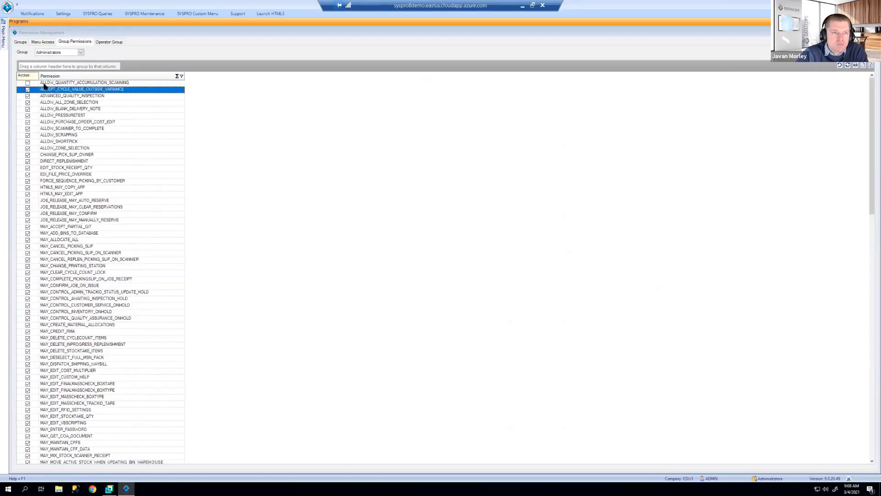
left_click(20, 76)
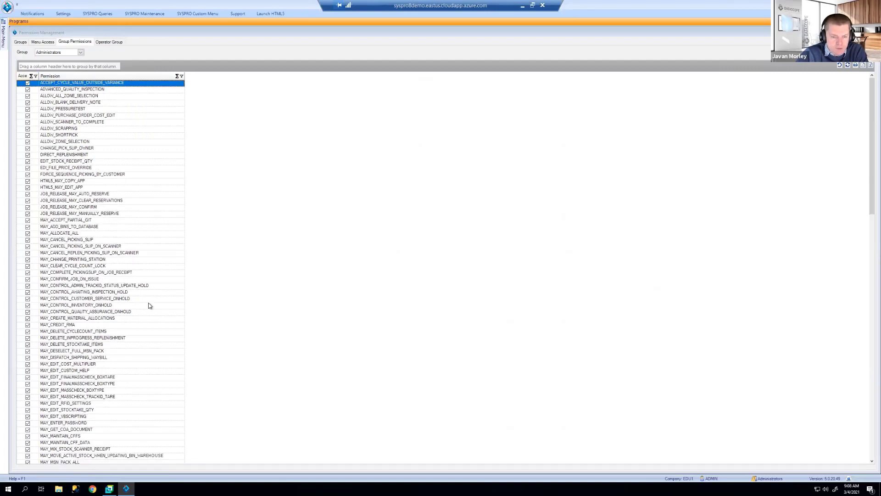
scroll(147, 308, "down", 11)
scroll(145, 314, "down", 14)
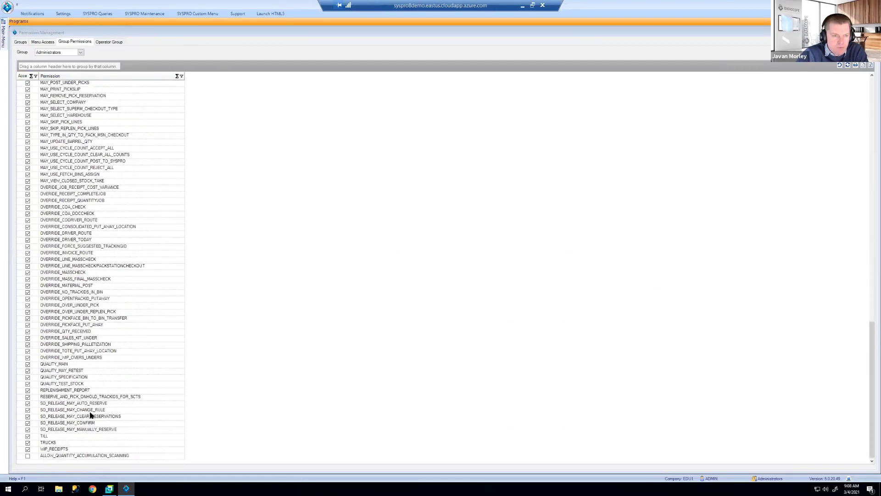
left_click(90, 411)
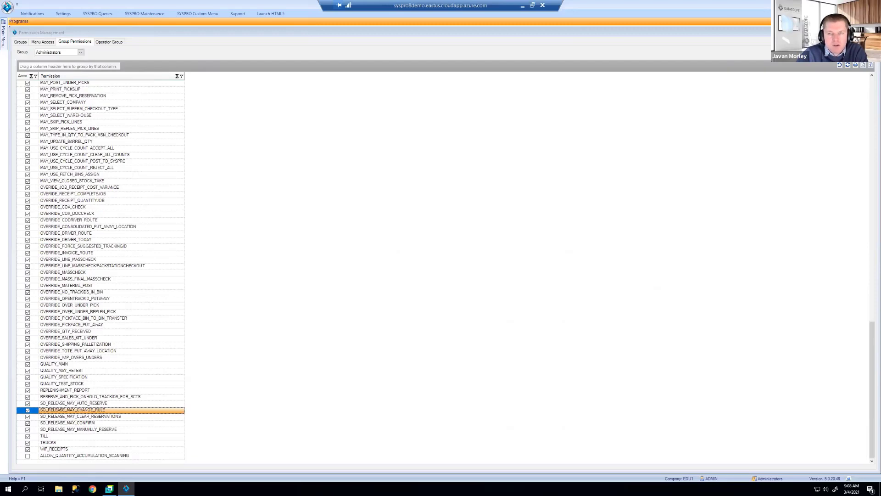
left_click(872, 33)
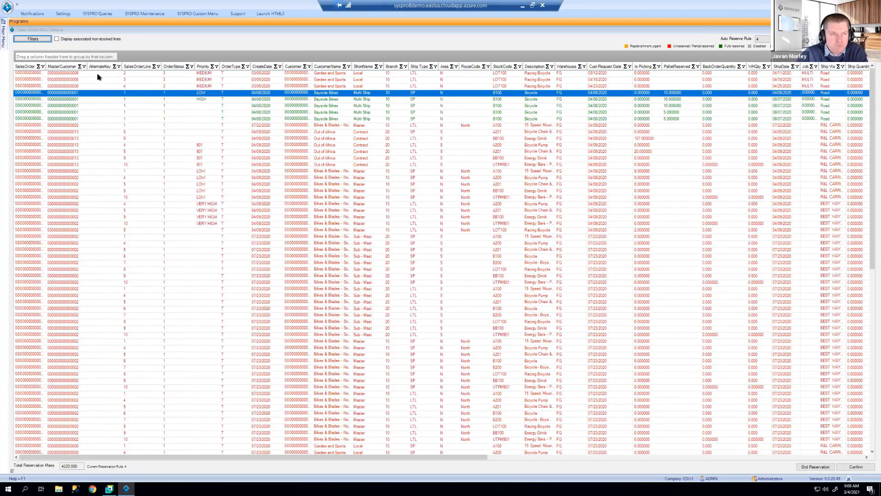
Step: Release the first MasterCustomer group's six orders as pick slips and dismiss the summary
left_click_drag(67, 69, 73, 56)
left_click(16, 66)
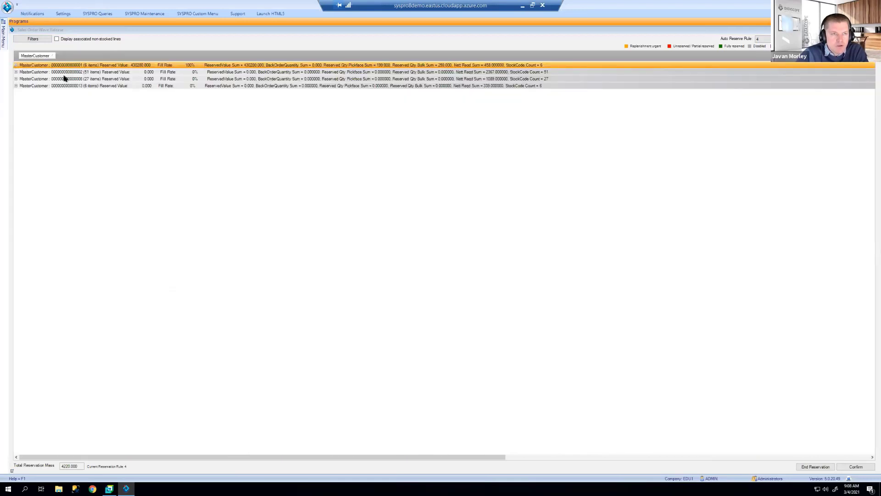
right_click(72, 67)
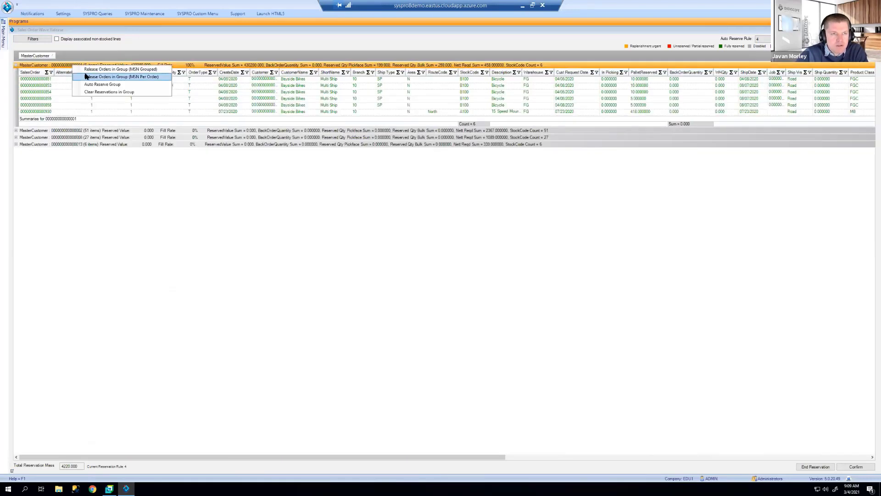
left_click(88, 69)
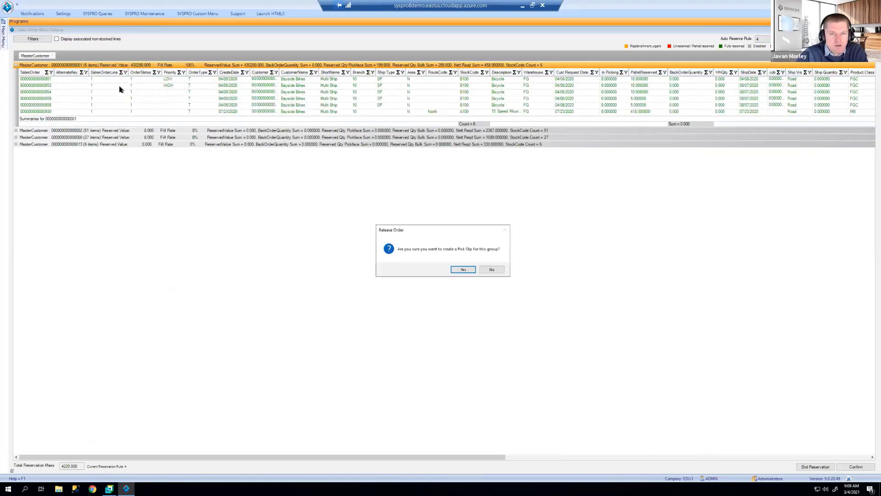
left_click(463, 270)
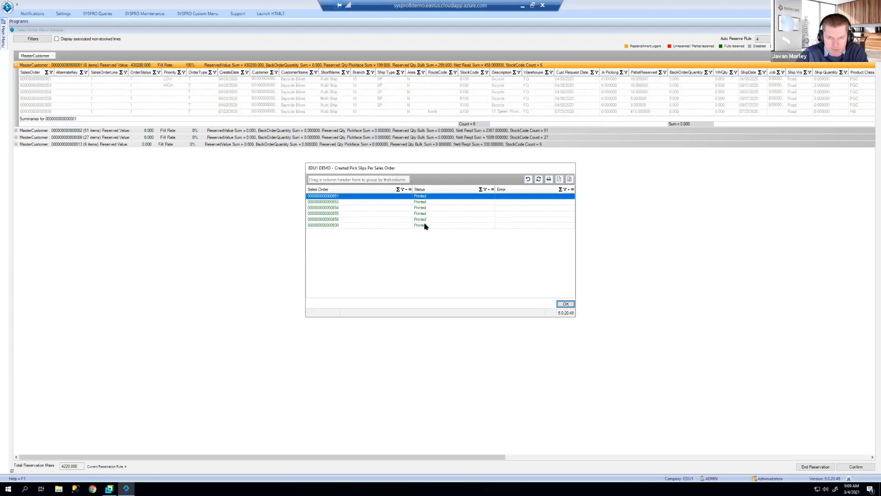
left_click(564, 304)
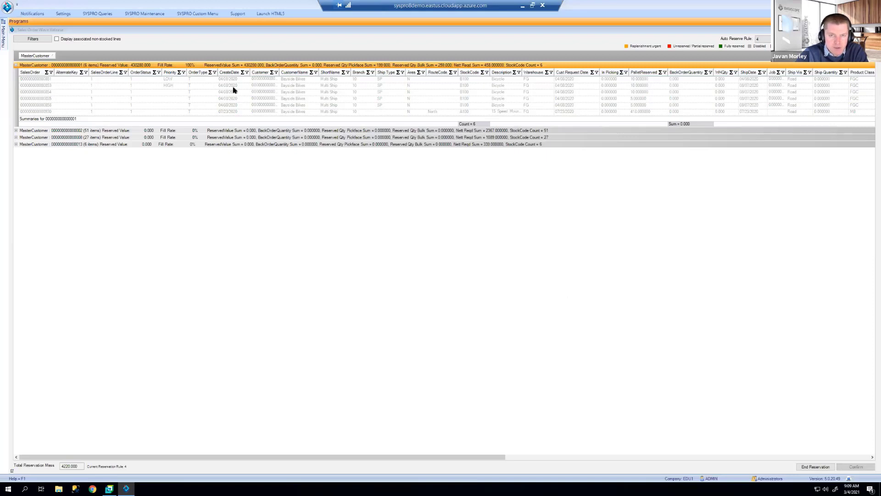
mouse_move(3, 38)
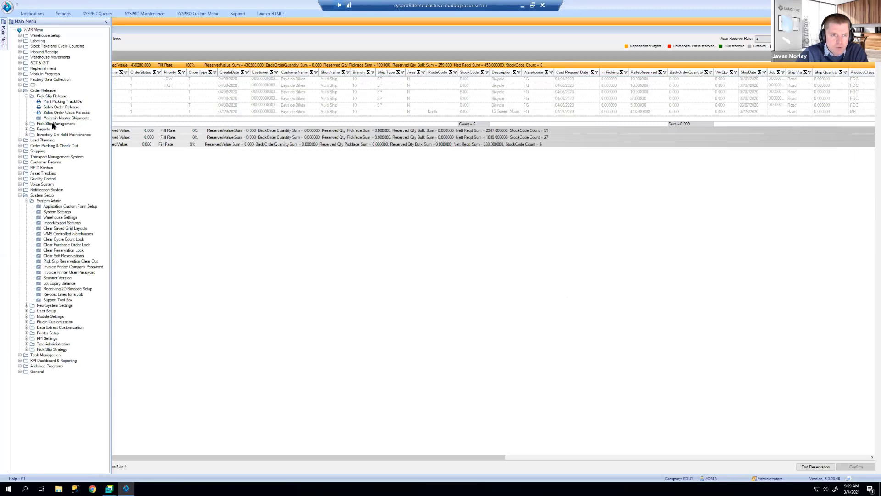
double_click(53, 124)
double_click(57, 129)
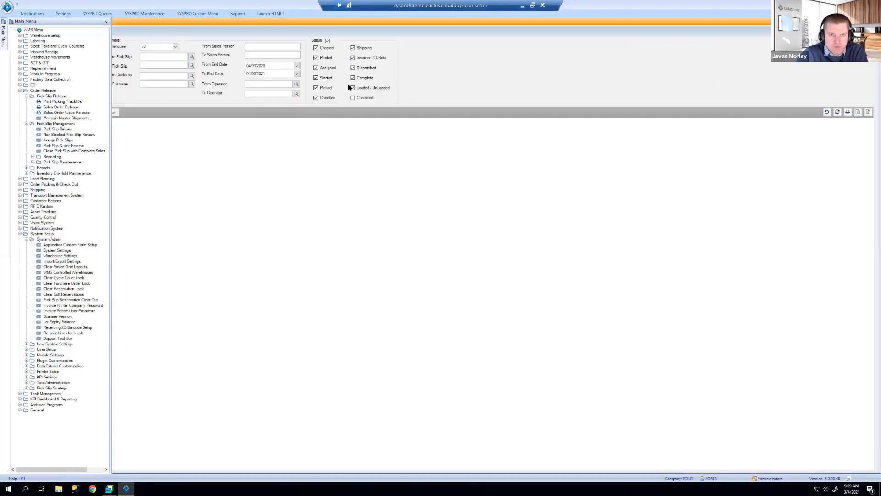
left_click(837, 112)
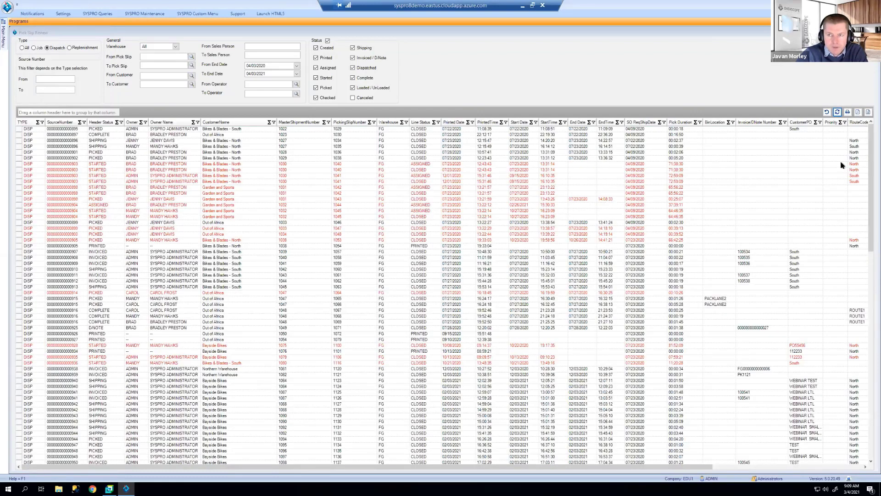
left_click(871, 461)
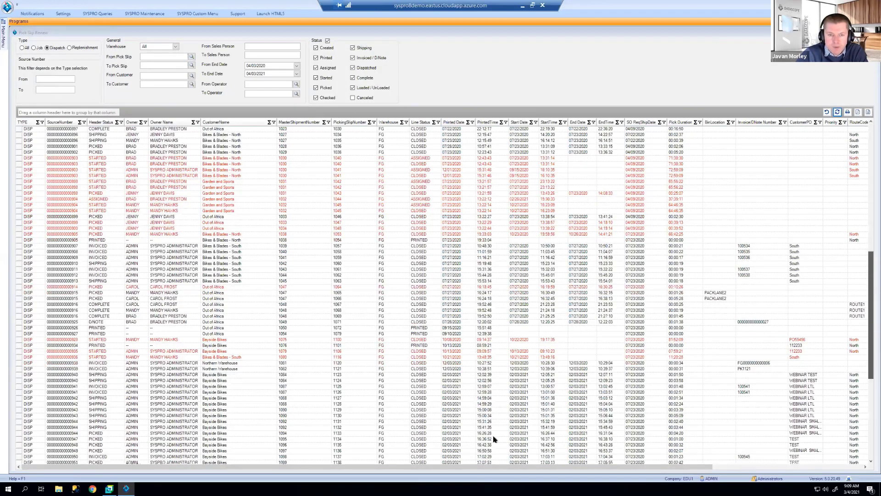
scroll(613, 434, "down", 15)
left_click(288, 416)
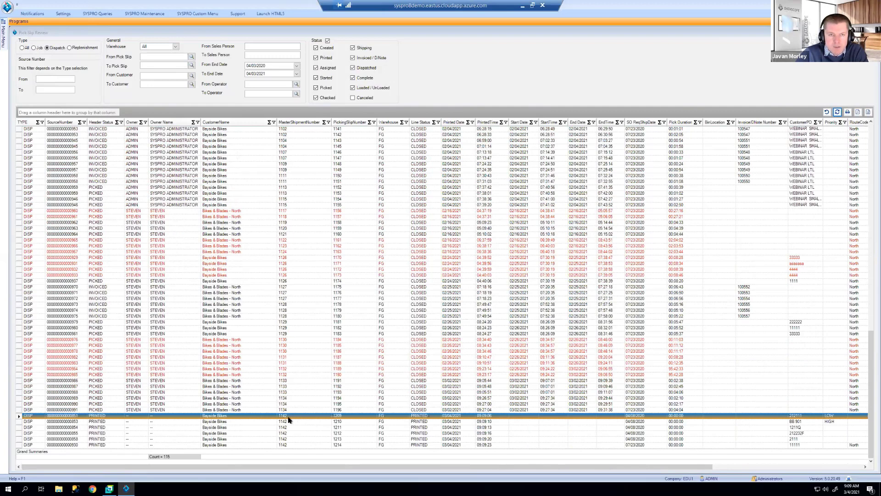
left_click(339, 433)
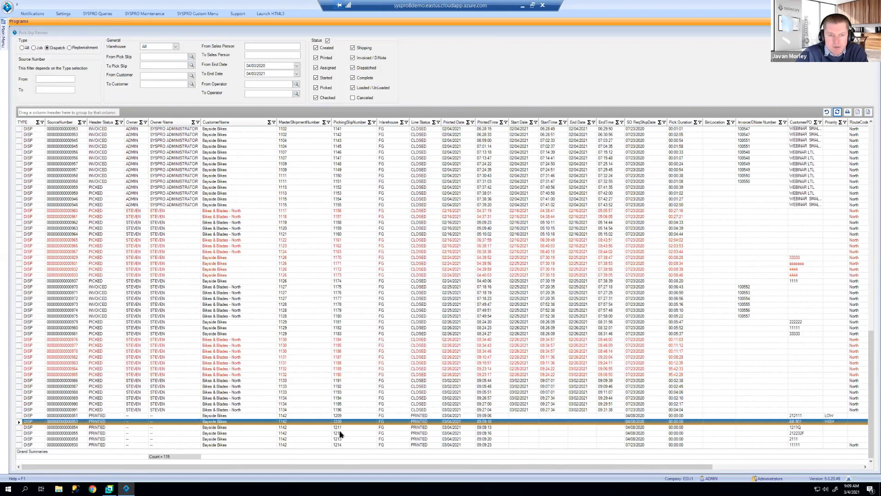
left_click(283, 416)
left_click(290, 446)
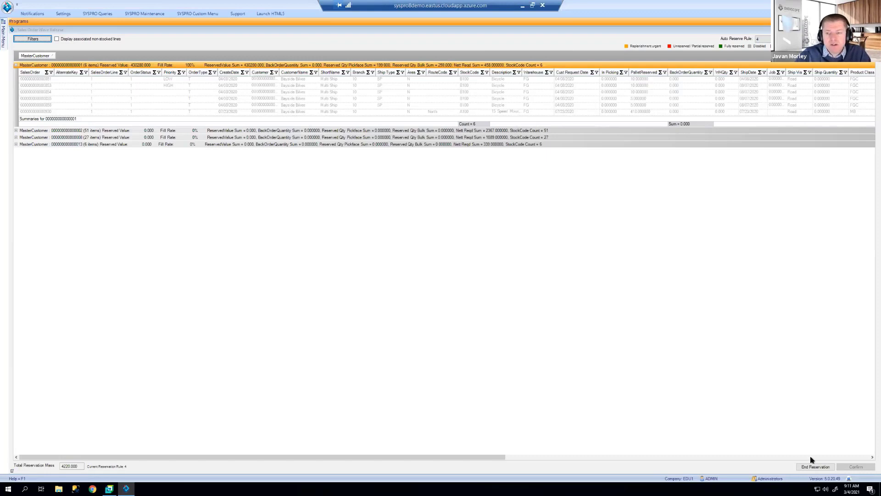
Step: End the reservation, close Sales Order Wave Release, and open System Settings
left_click(816, 467)
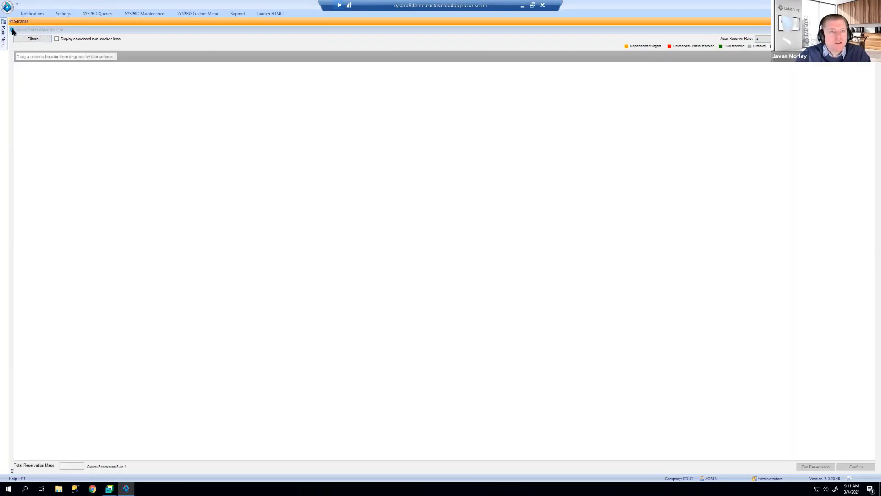
left_click(12, 31)
left_click(62, 13)
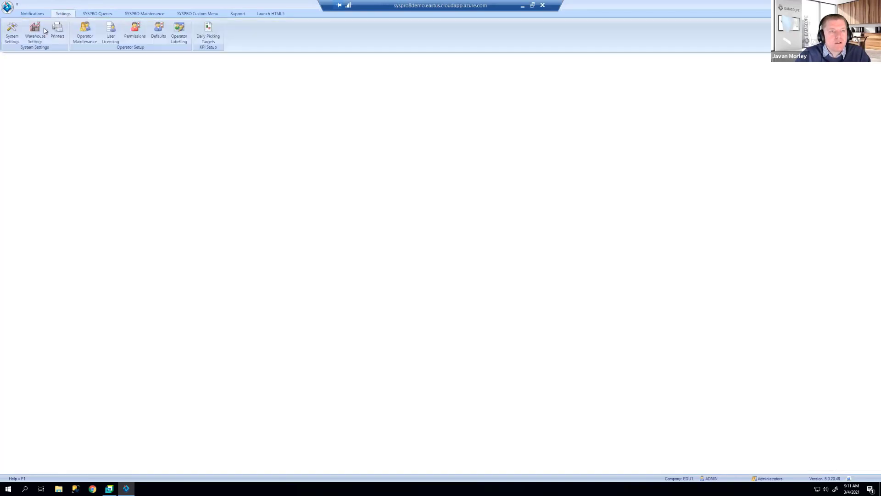
left_click(11, 33)
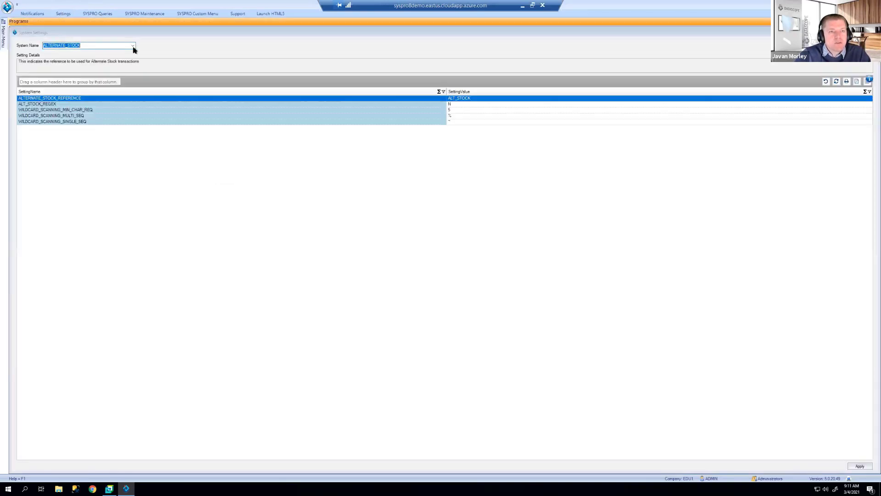
Step: Show the PICKING_SALES_ALLOCATION settings and read the ALLOCATION_WARNING_PERCENTAGE description
left_click(133, 46)
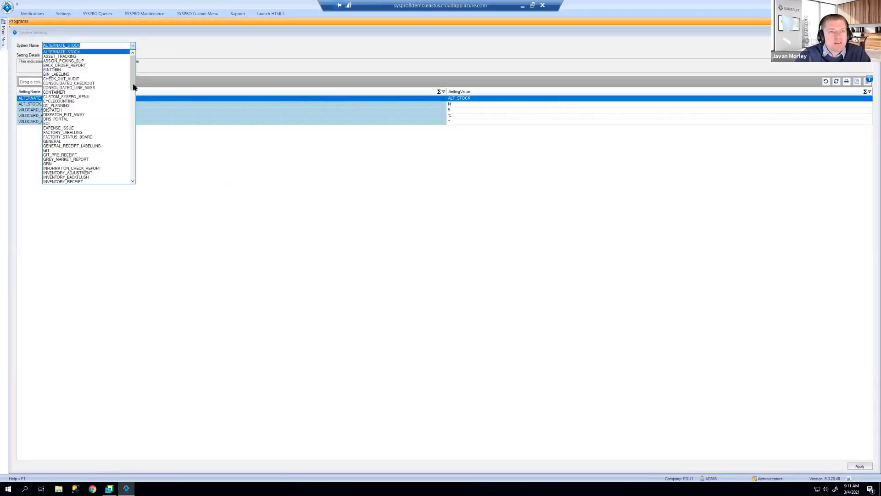
left_click(133, 165)
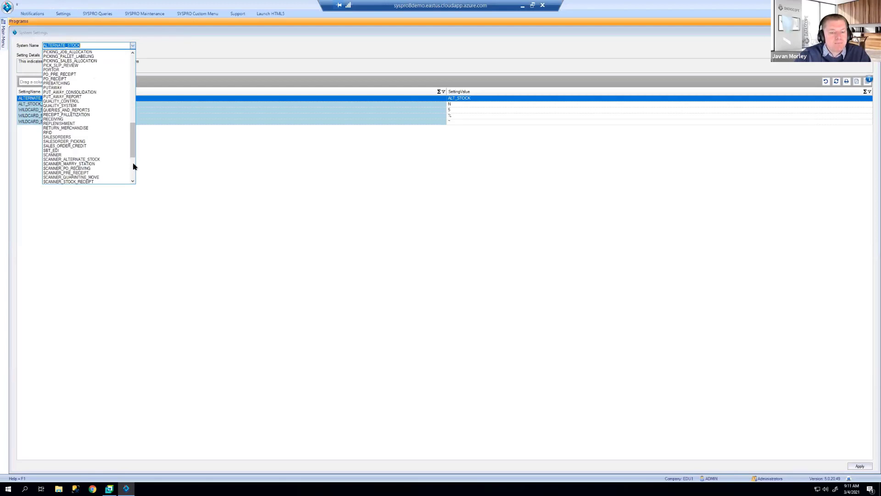
left_click(88, 62)
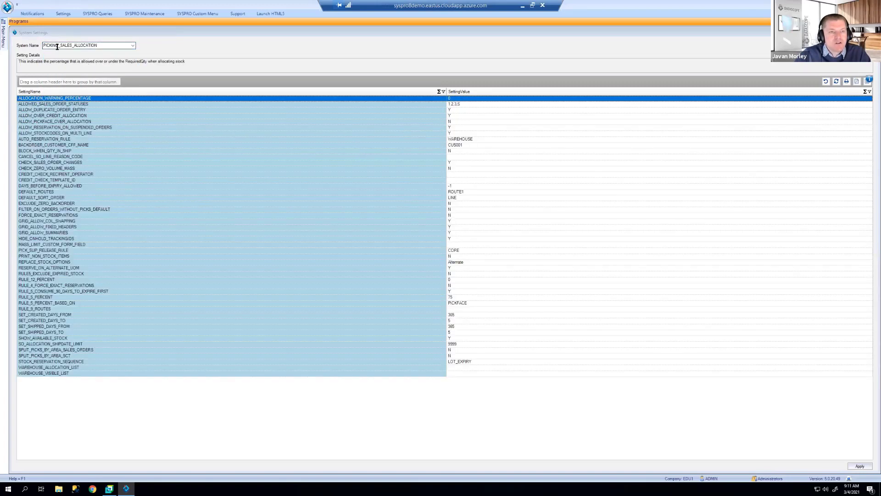
left_click(85, 98)
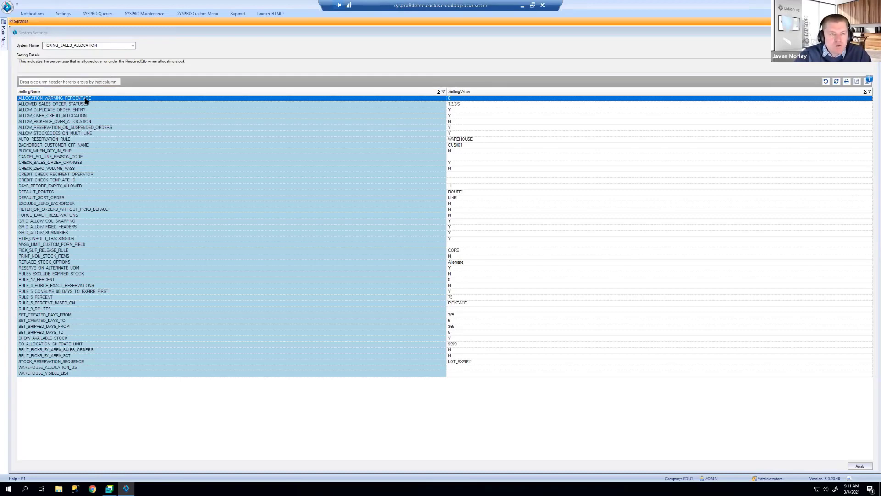
left_click(86, 100)
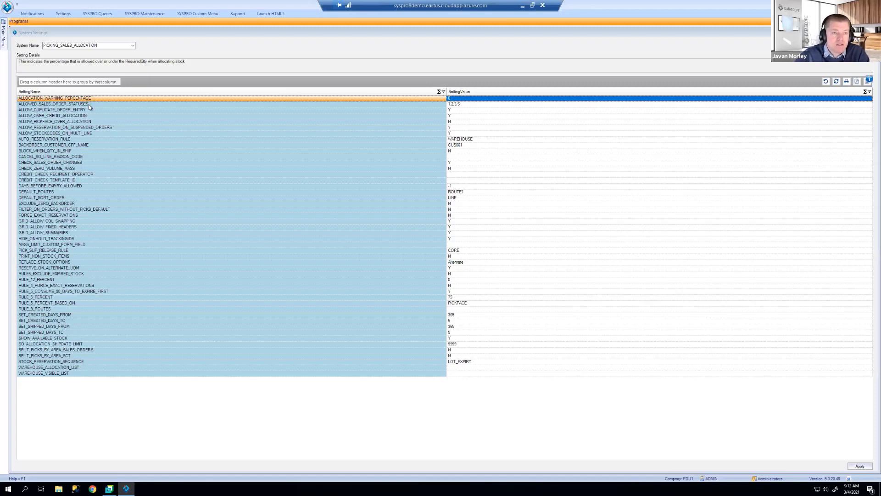
left_click(89, 104)
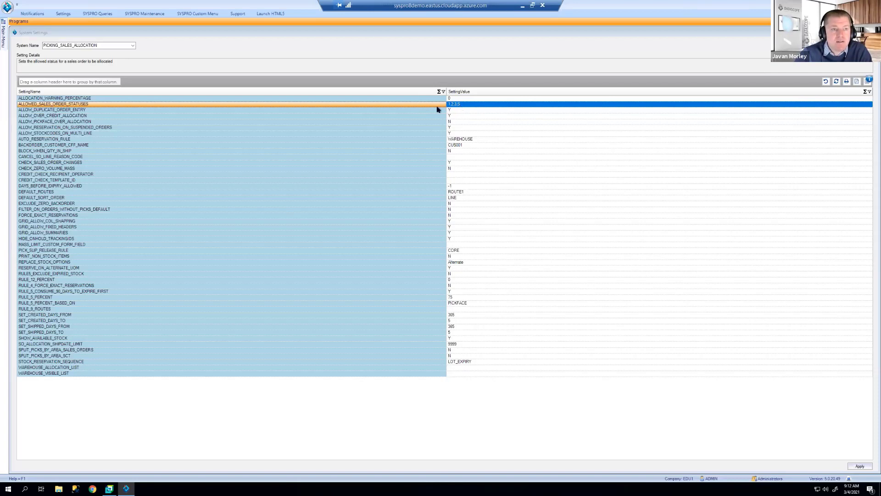
left_click(156, 111)
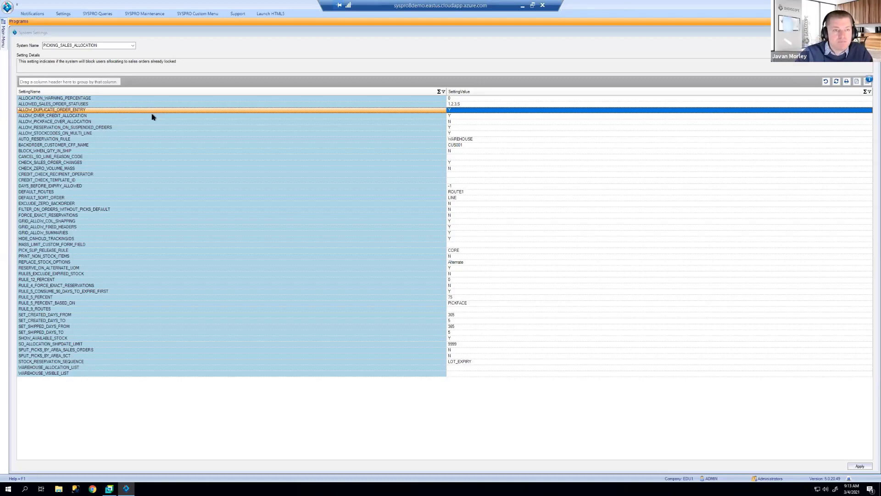
Step: Read descriptions of ALLOW_OVER_CREDIT_ALLOCATION, ALLOW_PICKFACE_OVER_ALLOCATION, ALLOW_RESERVATION_ON_SUSPENDED_ORDERS and ALLOW_STOCKCODES_ON_MULTI_LINE
left_click(153, 115)
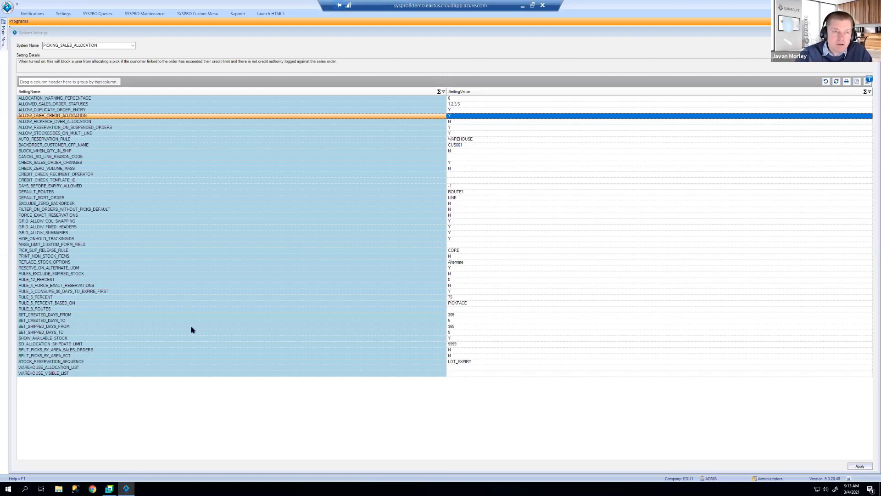
left_click(128, 122)
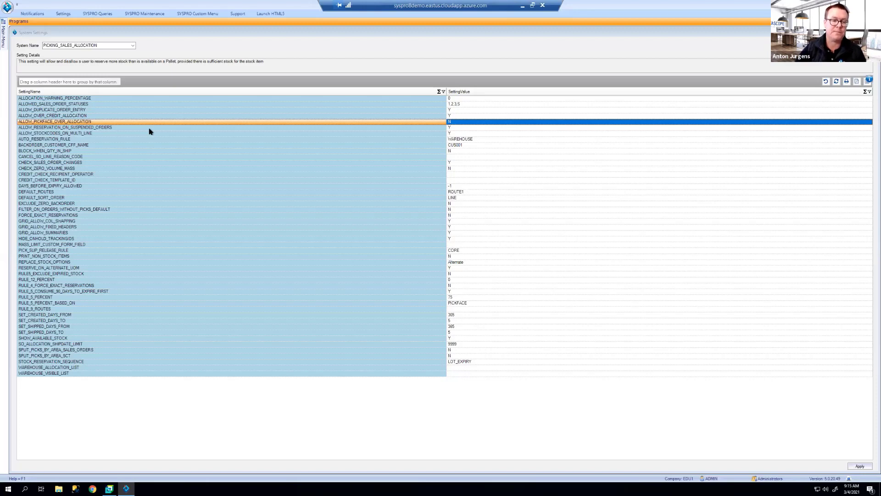
left_click(149, 128)
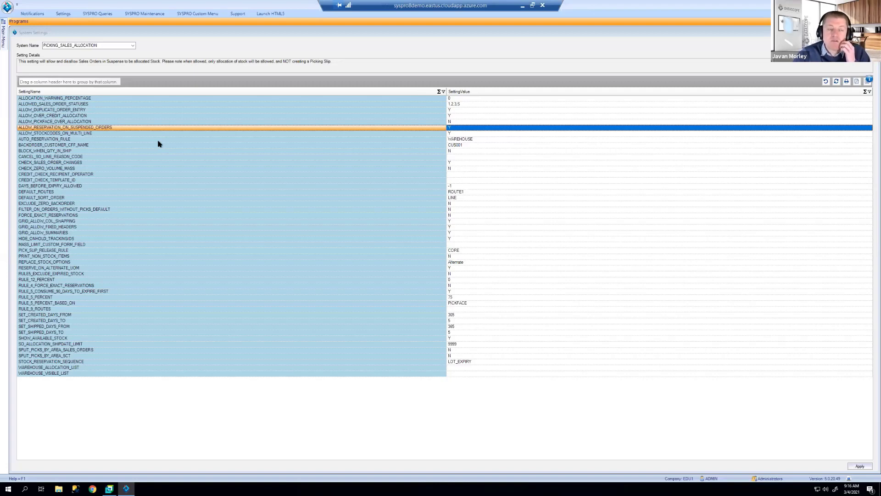
left_click(159, 133)
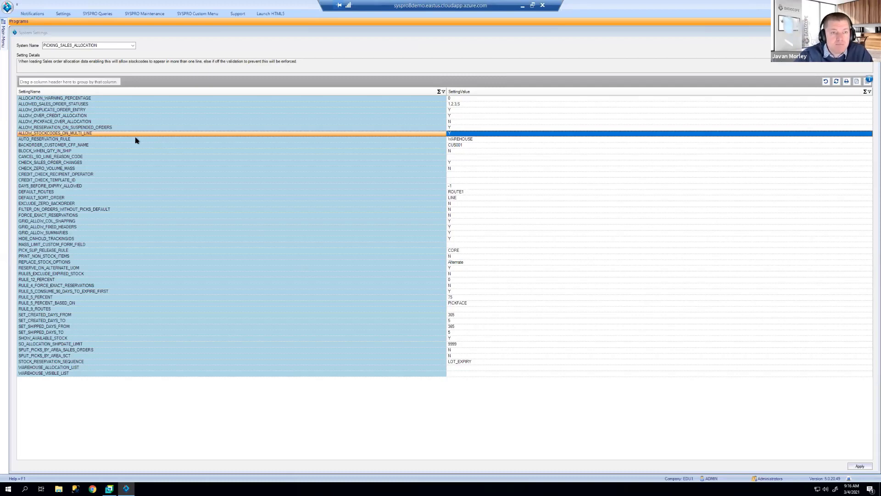
Step: Browse the AUTO_RESERVATION_RULE choices keeping WAREHOUSE, then read BACKORDER_CUSTOMER_CFF_NAME's description
left_click(136, 140)
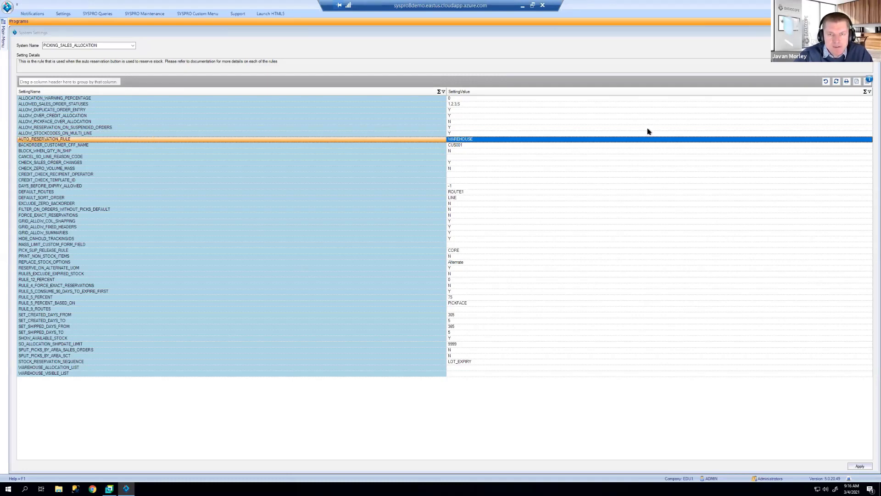
left_click(869, 140)
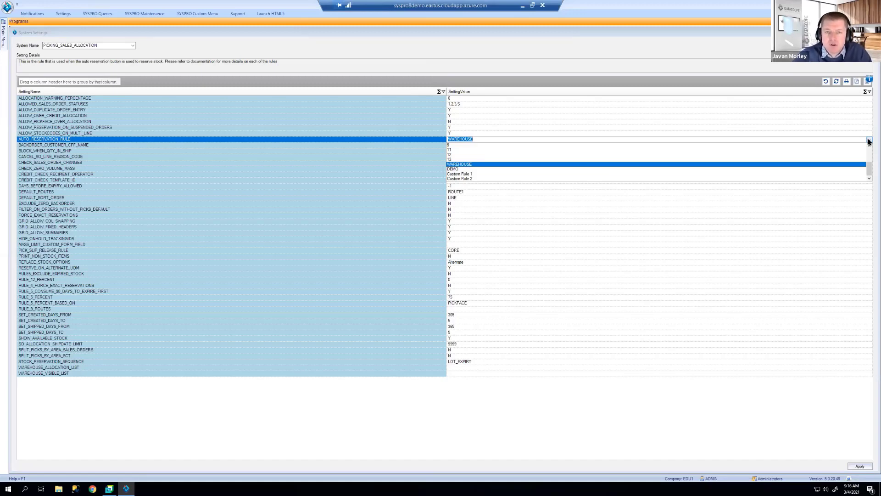
left_click(407, 139)
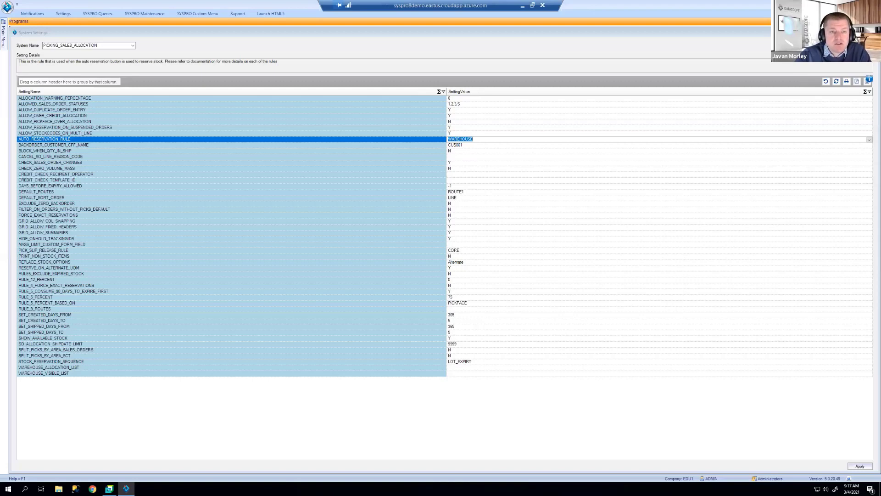
left_click(73, 145)
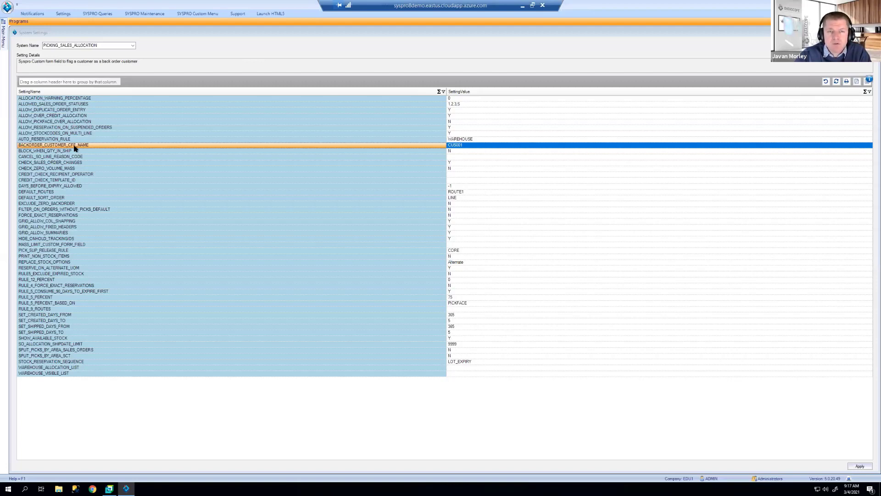
Step: Read the Setting Details for BLOCK_WHEN_QTY_IN_SHIP, CANCEL_SO_LINE_REASON_CODE and CHECK_SALES_ORDER_CHANGES
left_click(77, 152)
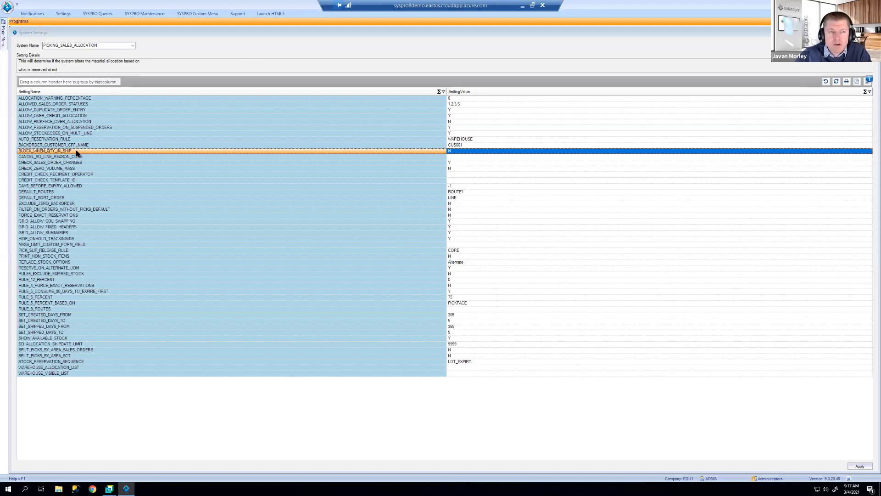
left_click(76, 157)
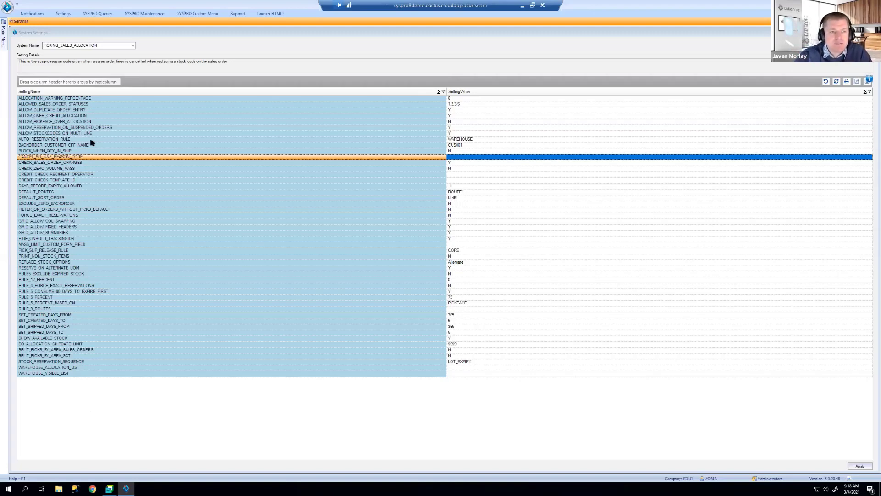
left_click(87, 163)
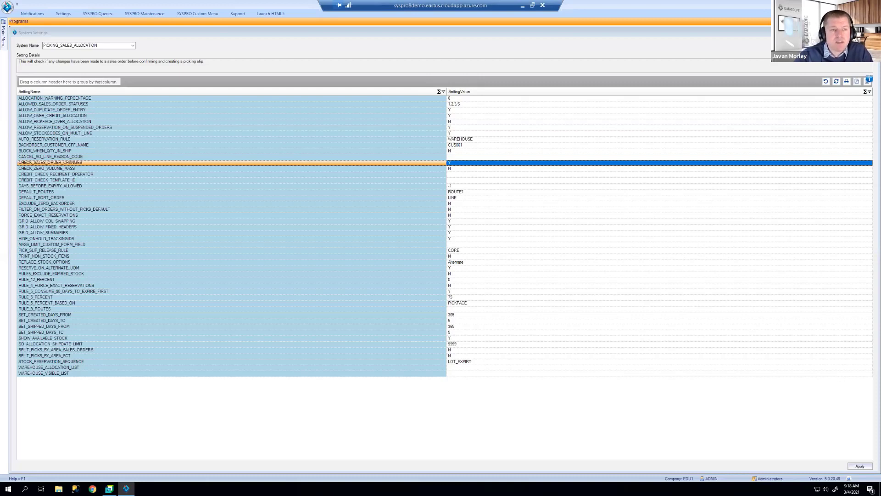
Step: Compare the CHECK_ZERO_VOLUME_MASS and CHECK_SALES_ORDER_CHANGES descriptions, then view CREDIT_CHECK_RECIPIENT_OPERATOR's details
left_click(72, 169)
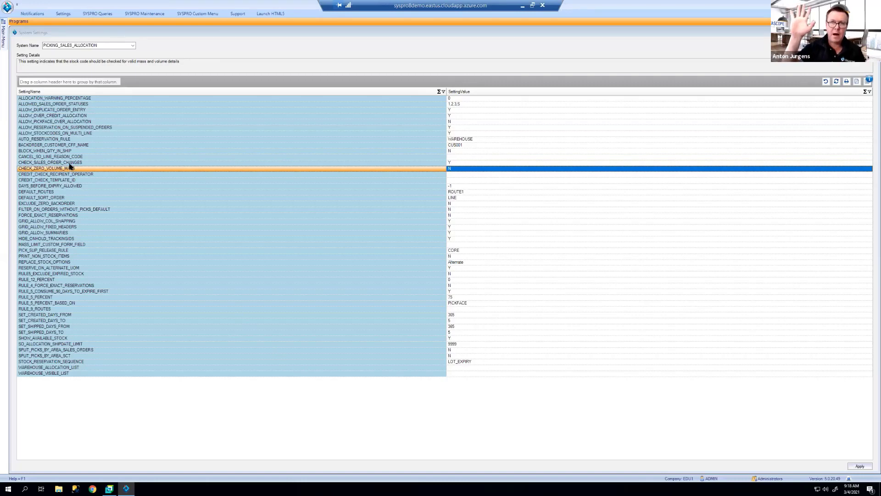
left_click(69, 163)
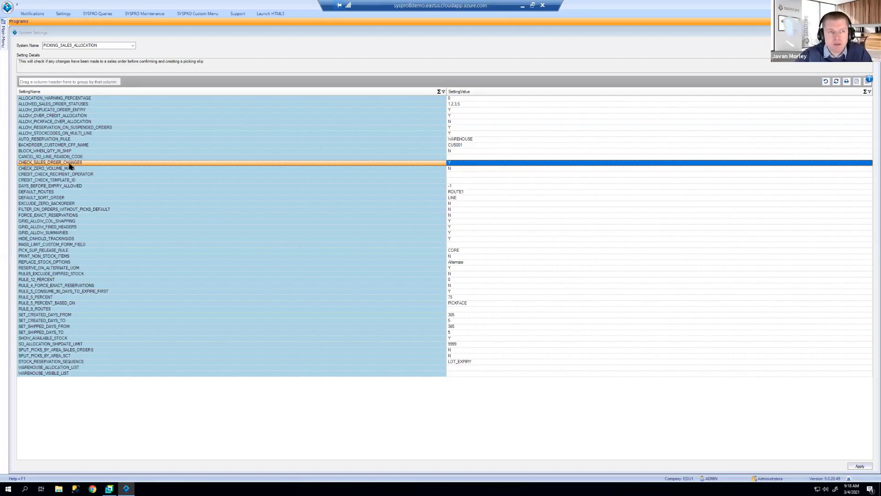
left_click(69, 169)
left_click(71, 163)
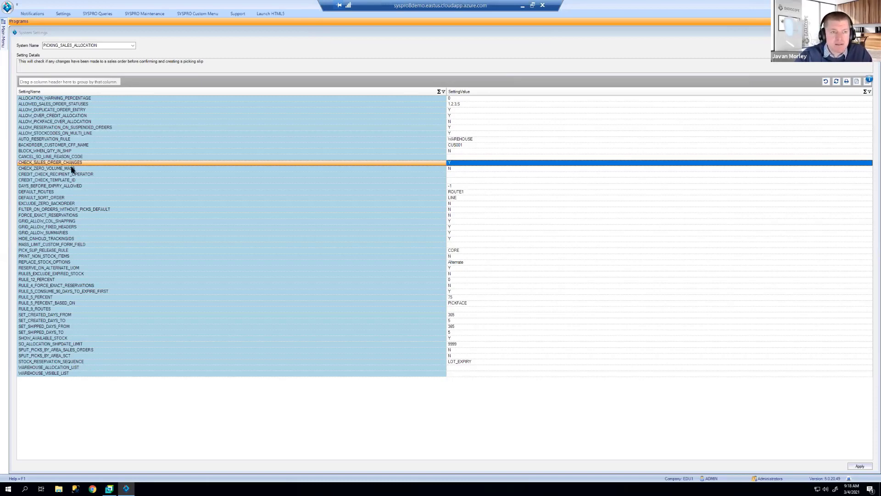
left_click(71, 169)
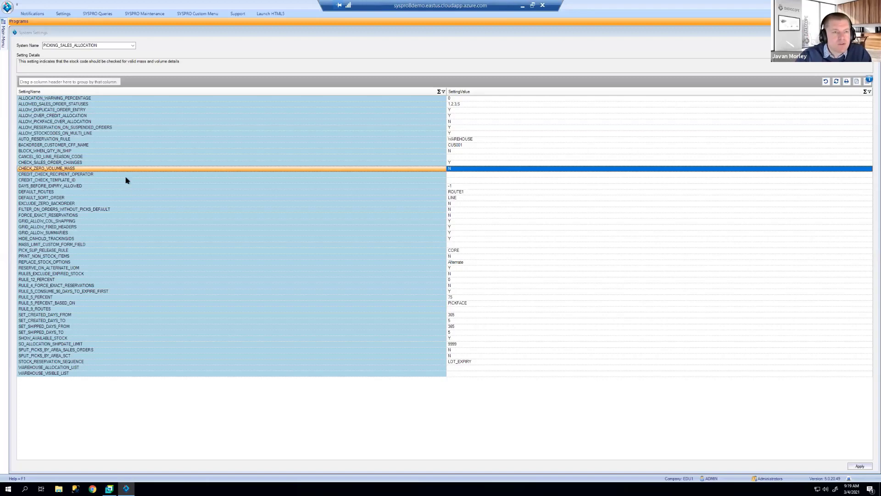
left_click(129, 176)
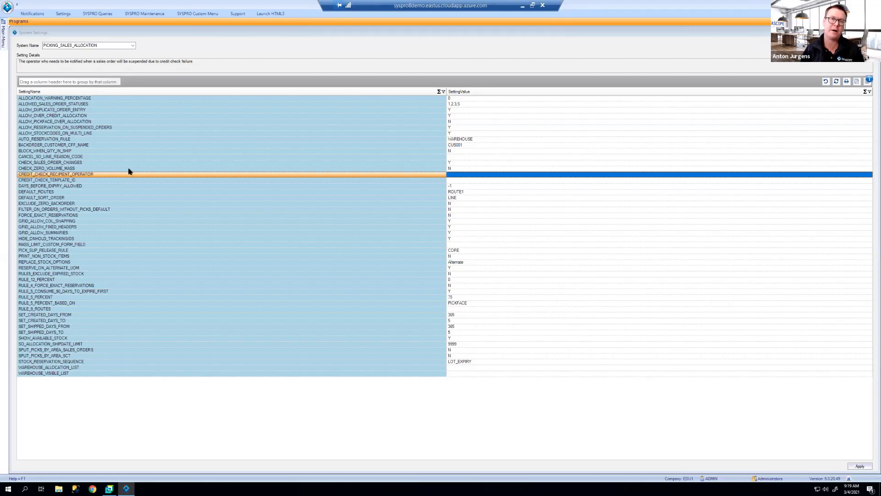
Step: Review CREDIT_CHECK_RECIPIENT_OPERATOR and CREDIT_CHECK_TEMPLATE_ID details, ending on DAYS_BEFORE_EXPIRY_ALLOWED (-1)
left_click(129, 169)
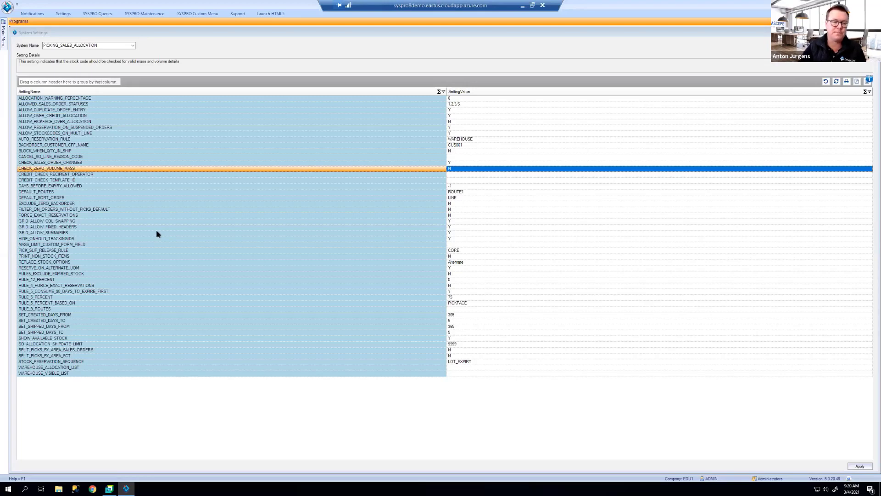
left_click(125, 175)
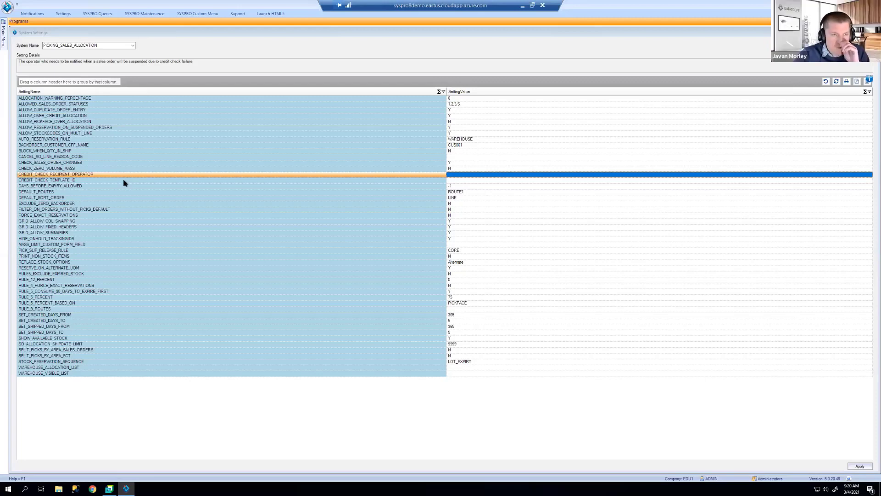
left_click(123, 180)
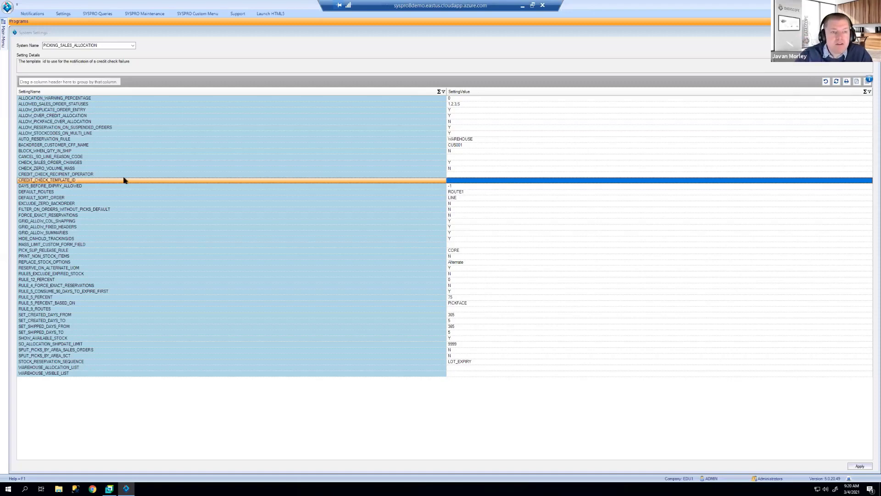
left_click(124, 175)
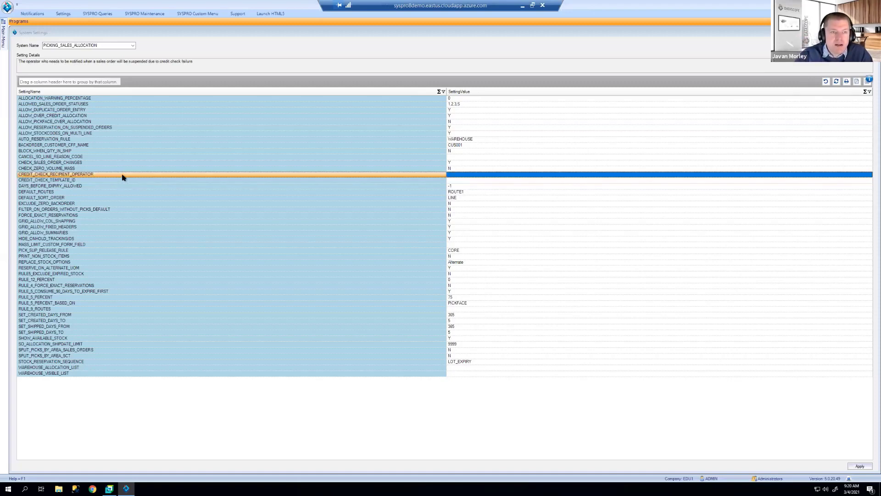
left_click(122, 179)
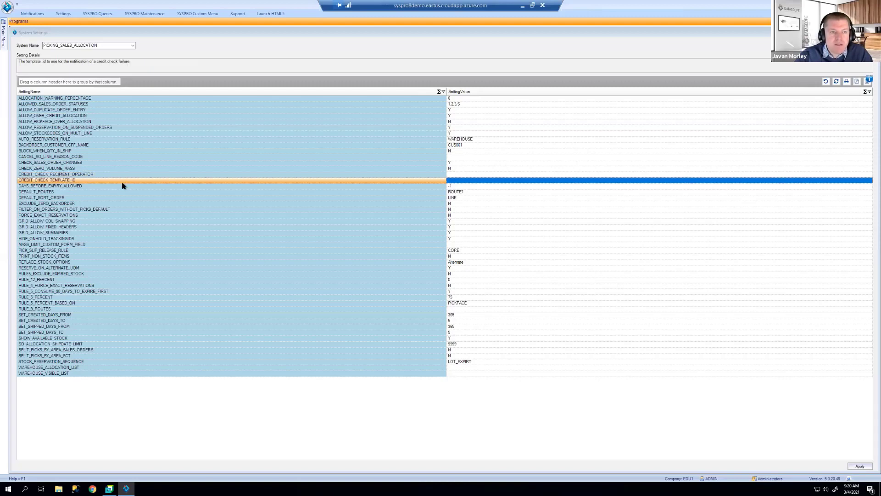
left_click(123, 186)
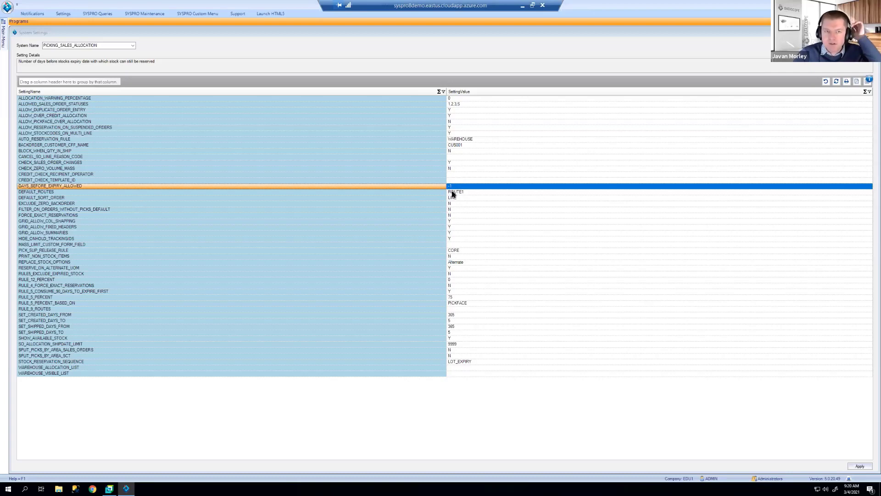
left_click(431, 195)
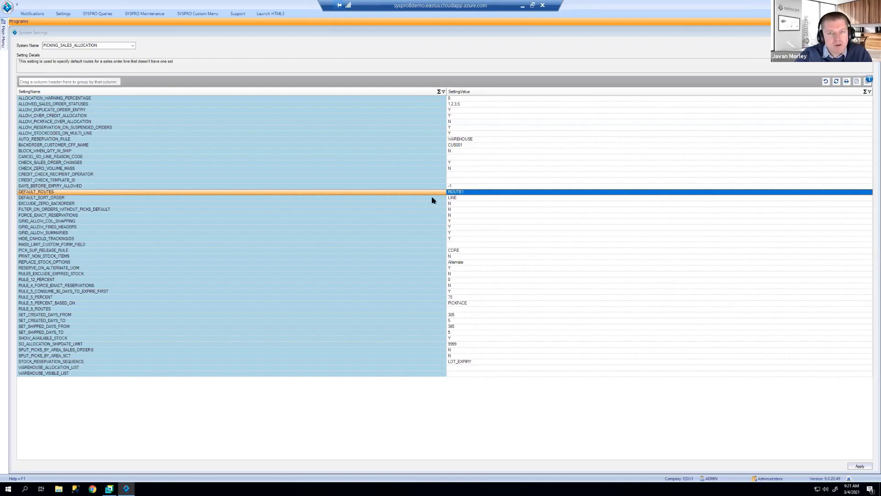
left_click(431, 198)
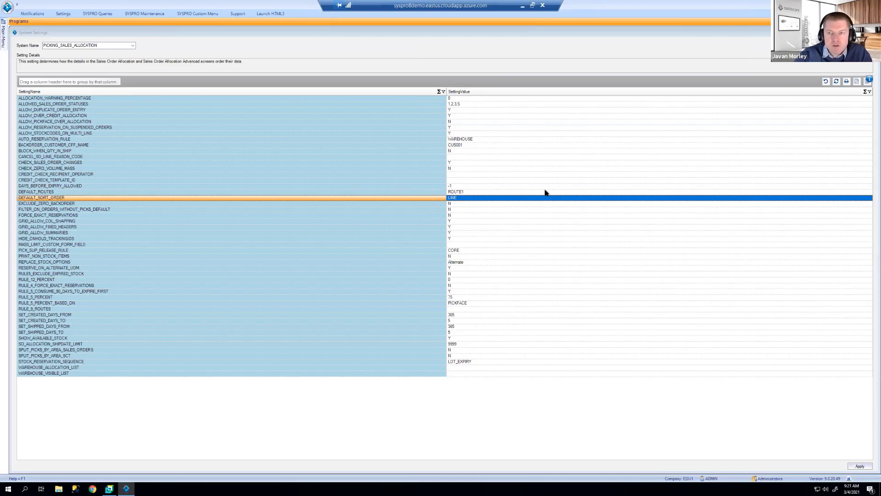
left_click(869, 198)
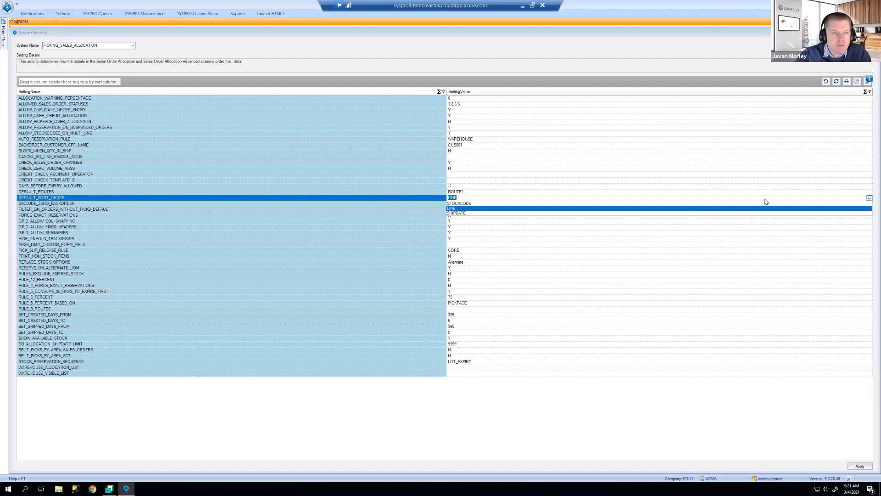
left_click(148, 205)
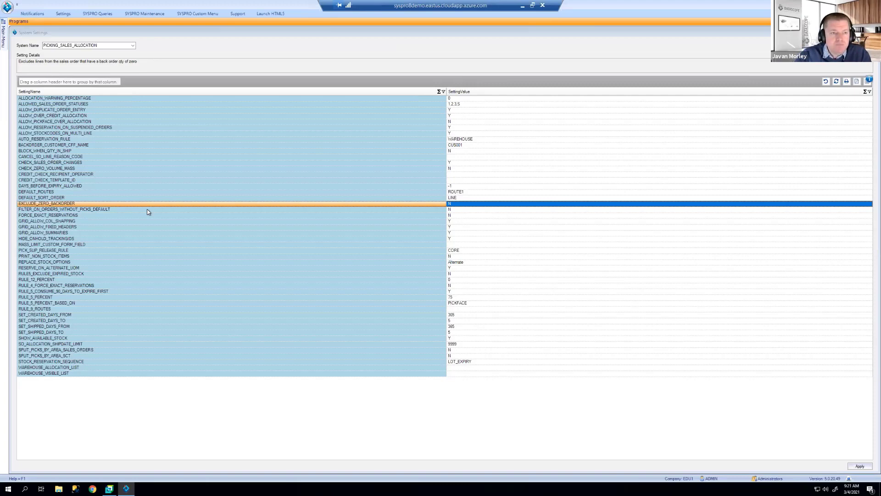
left_click(147, 210)
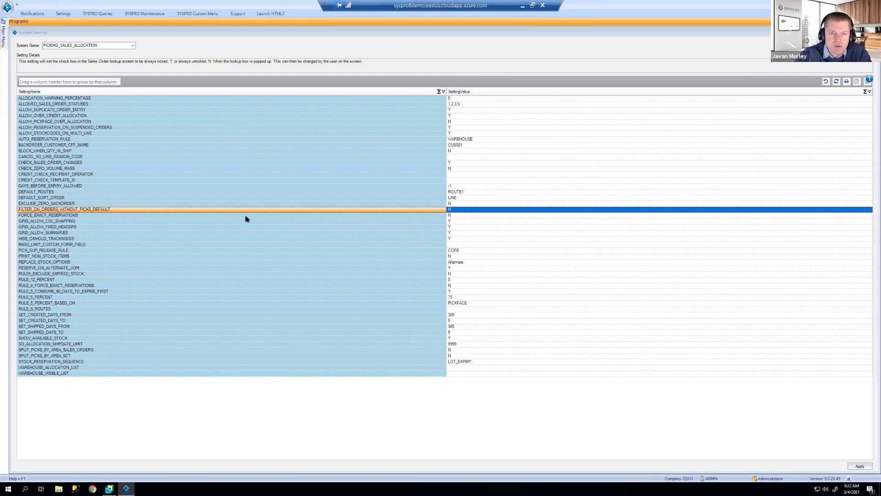
left_click(452, 210)
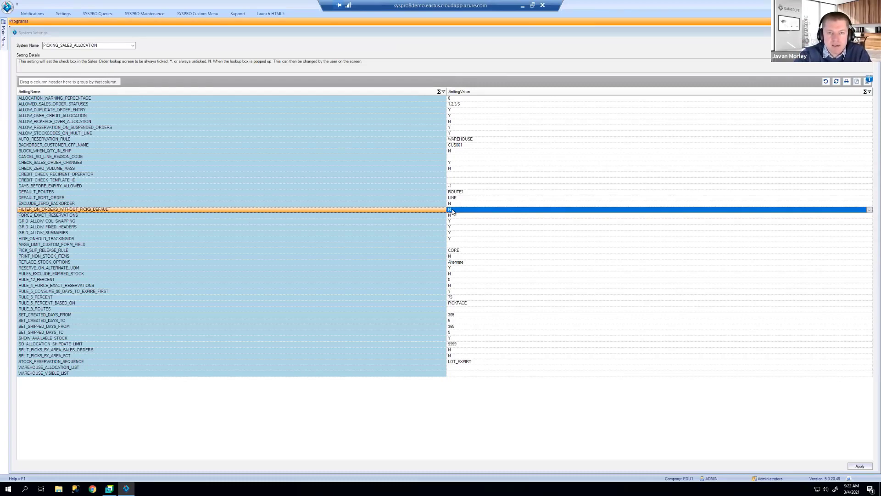
left_click(426, 216)
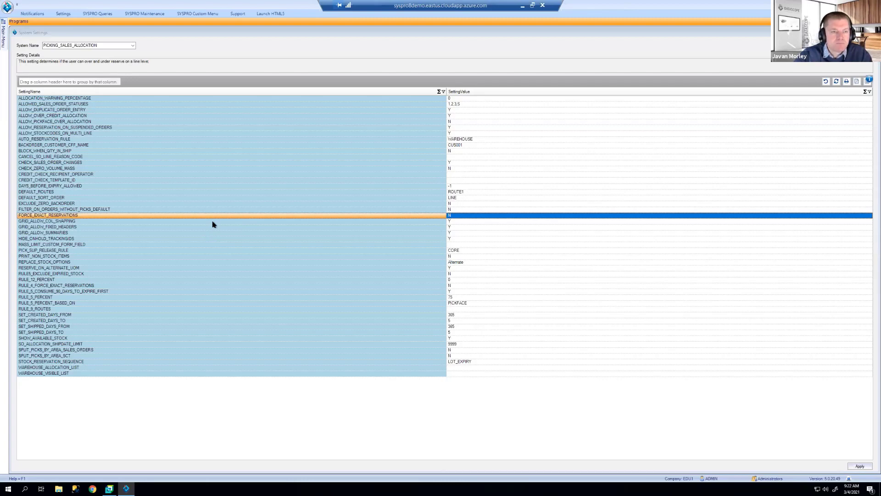
left_click(213, 222)
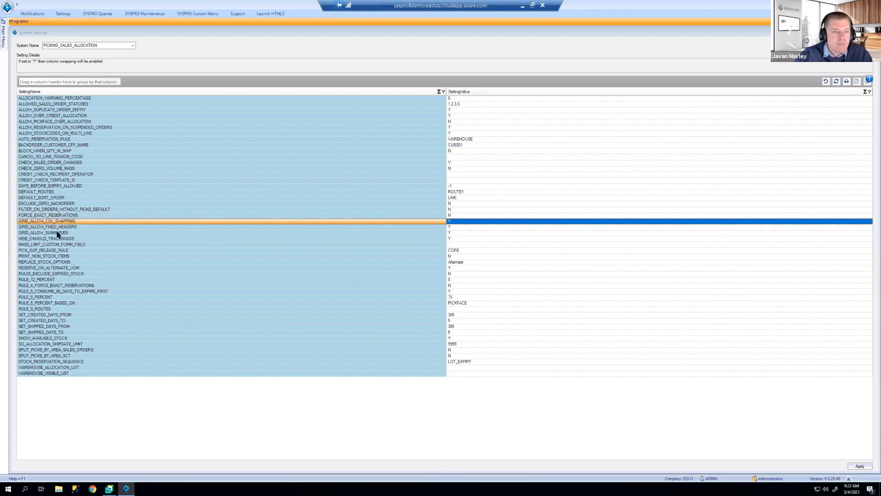
left_click(58, 227)
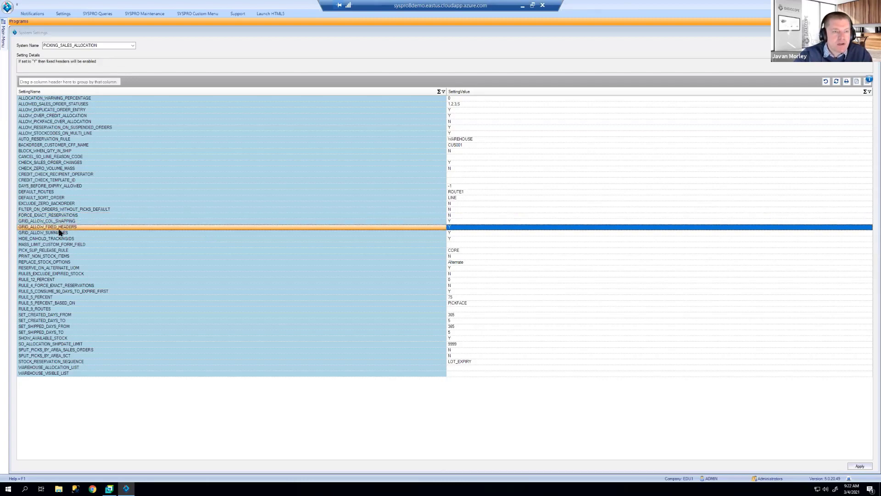
left_click(60, 233)
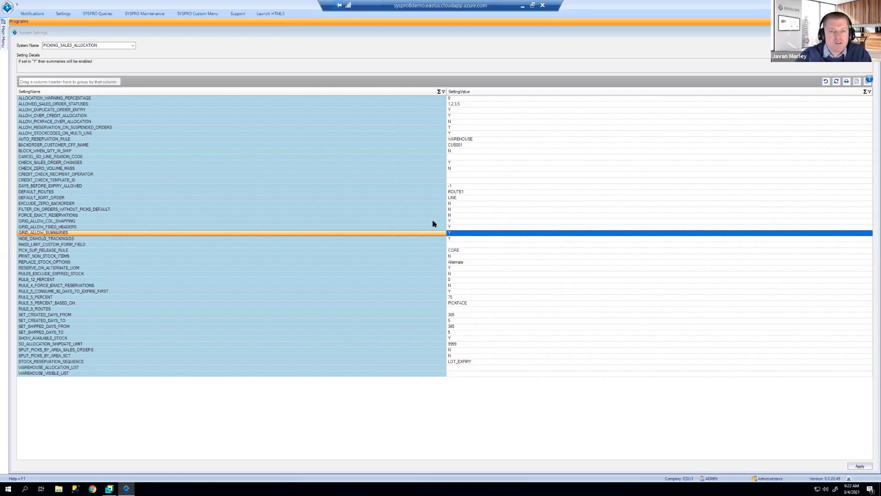
left_click(102, 240)
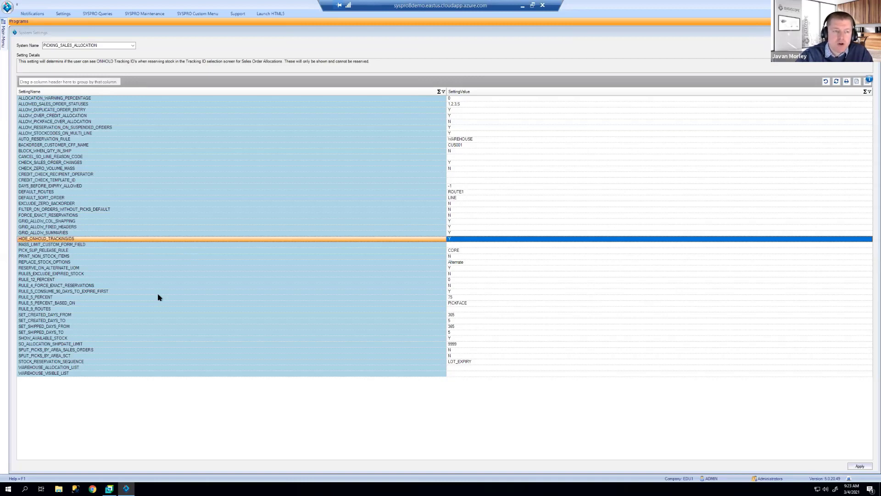
left_click(129, 244)
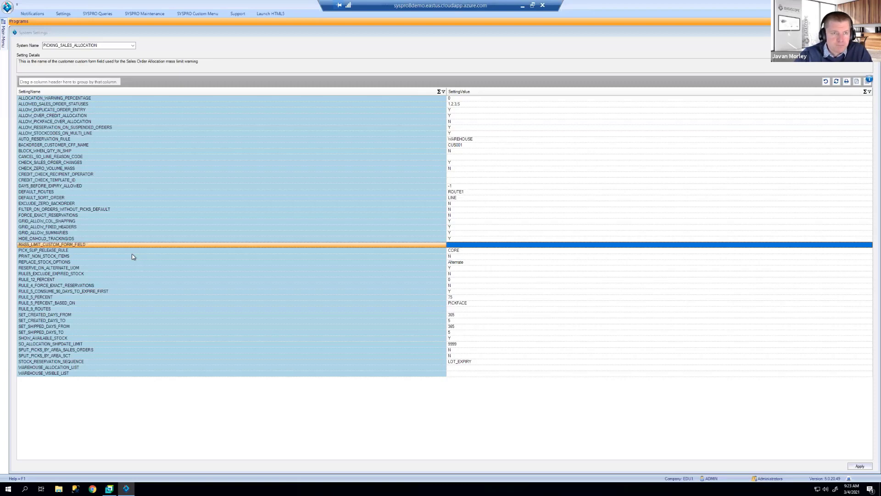
left_click(83, 252)
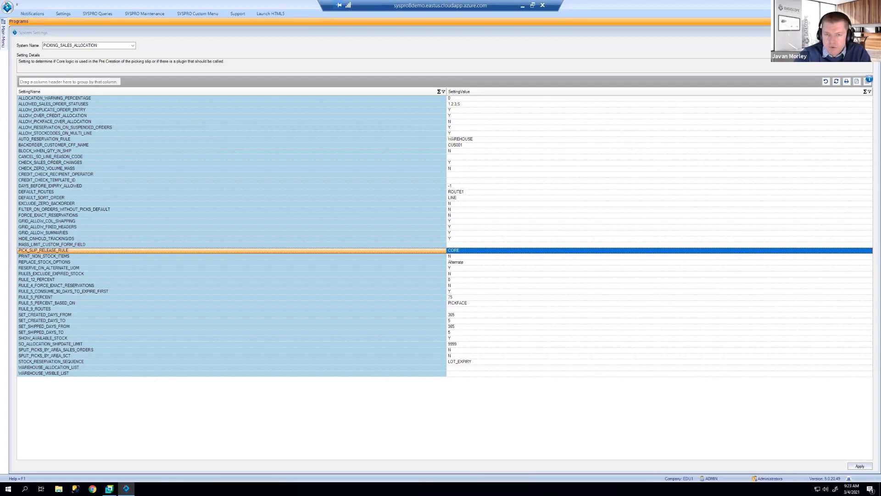
left_click(869, 252)
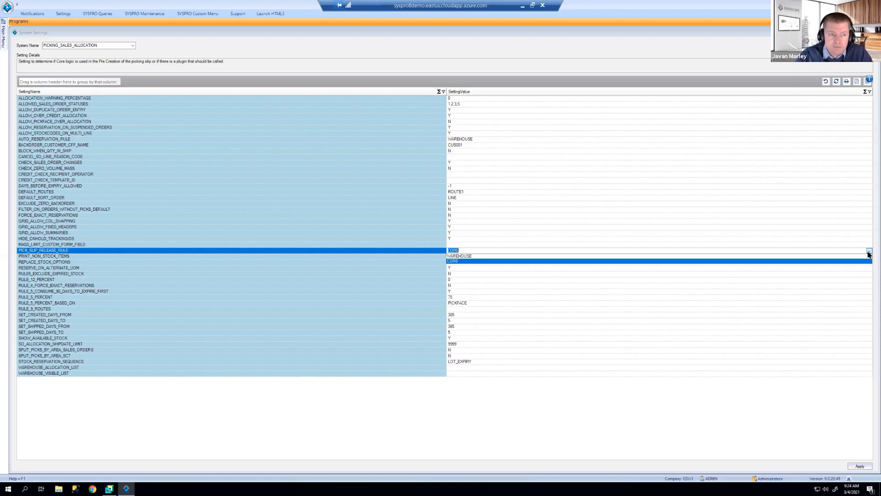
left_click(253, 250)
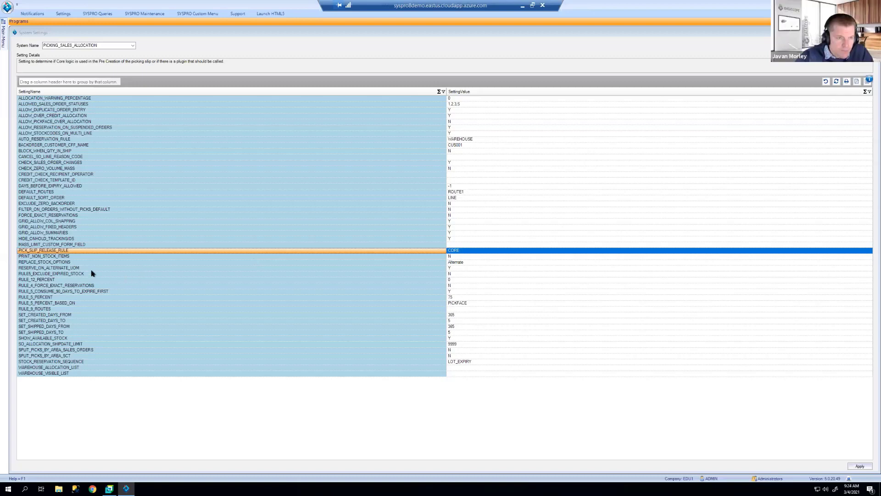
Step: Read the descriptions from PRINT_NON_STOCK_ITEMS through the rule settings down to RULE_9_ROUTES
left_click(69, 257)
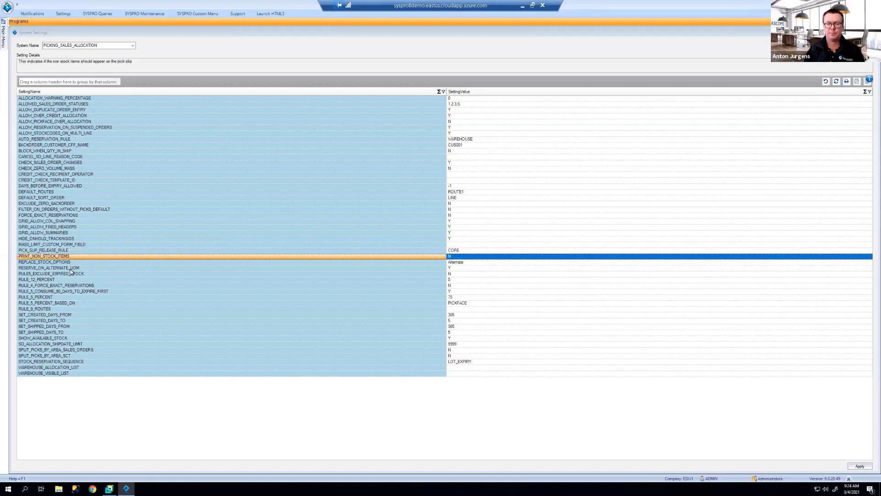
left_click(69, 279)
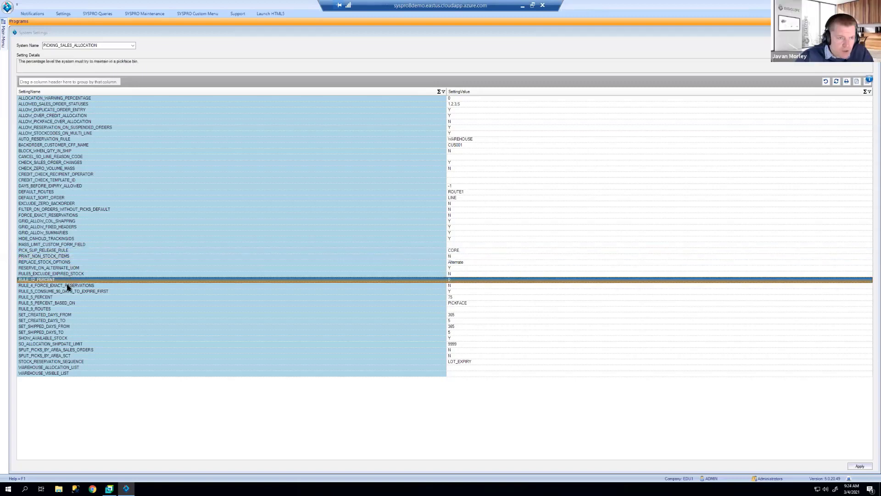
left_click(67, 286)
left_click(65, 291)
left_click(64, 297)
left_click(64, 303)
left_click(63, 310)
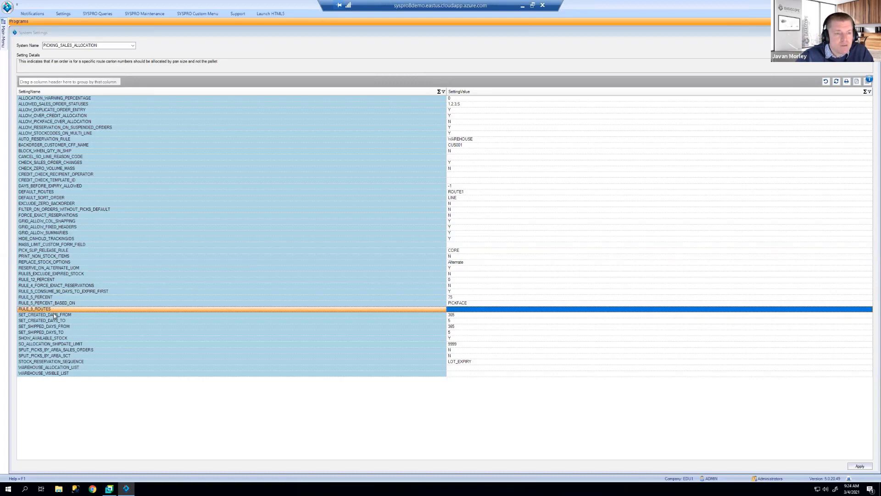
Step: Compare the SET_CREATED_DAYS_FROM/TO and SET_SHIPPED_DAYS_TO descriptions, then read SHOW_AVAILABLE_STOCK
left_click(54, 315)
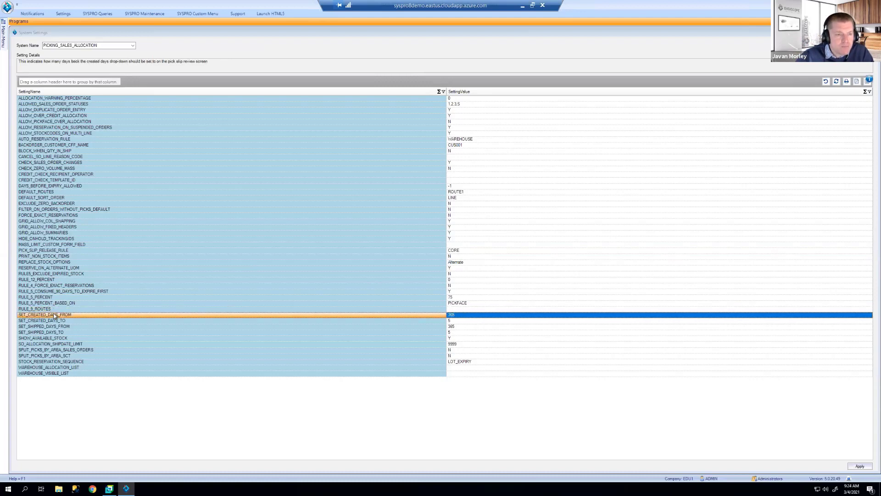
left_click(55, 321)
left_click(55, 314)
left_click(56, 321)
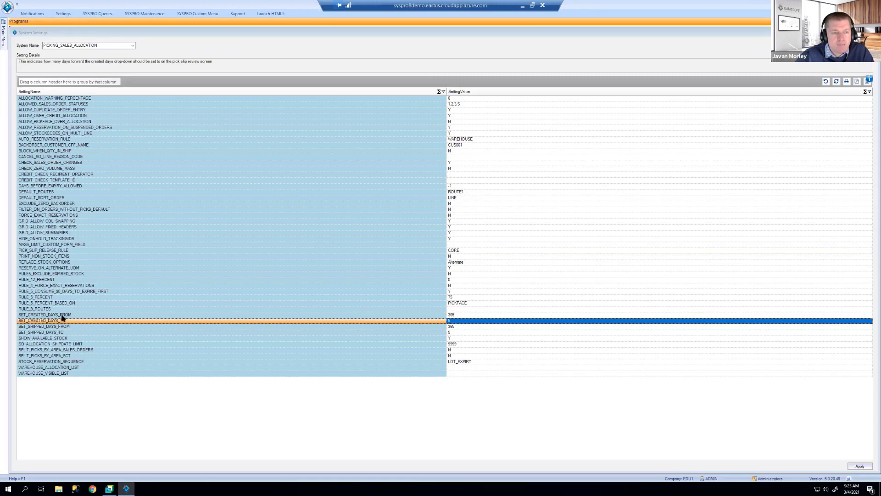
left_click(62, 315)
left_click(61, 330)
left_click(61, 328)
left_click(60, 332)
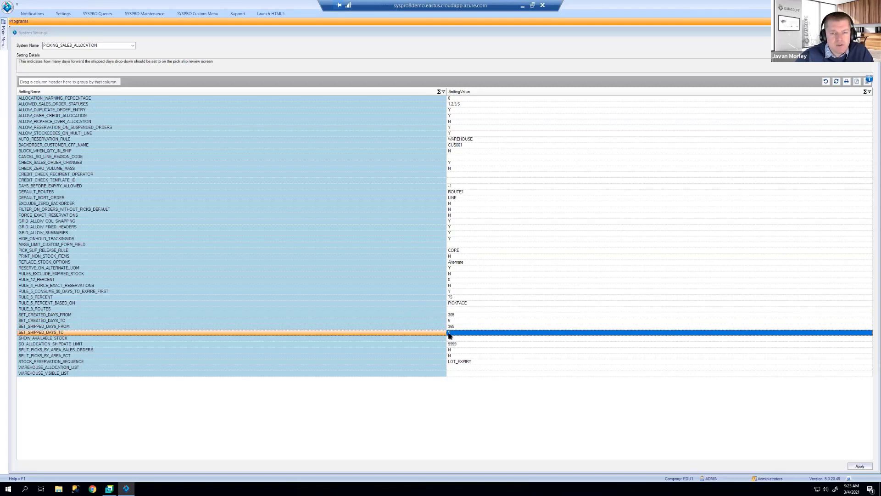
left_click(110, 338)
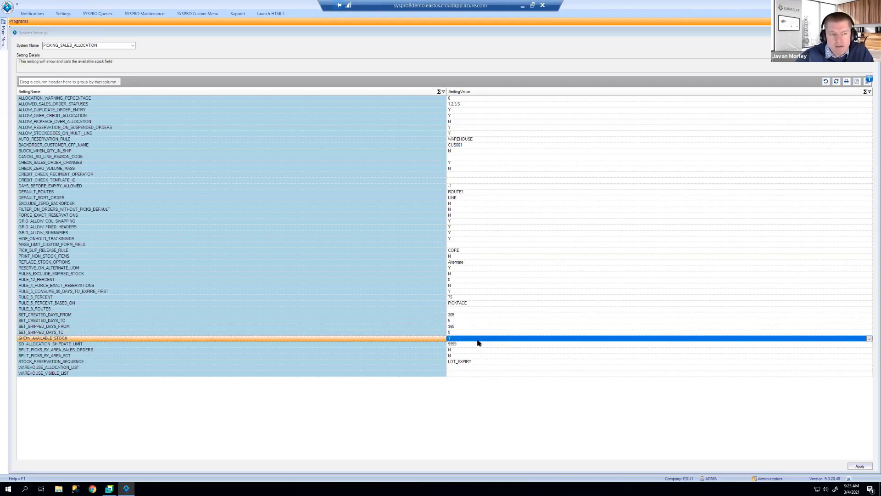
Step: Check STOCK_RESERVATION_SEQUENCE options but keep it at LOT_EXPIRY, then show the Settings ribbon
left_click(161, 361)
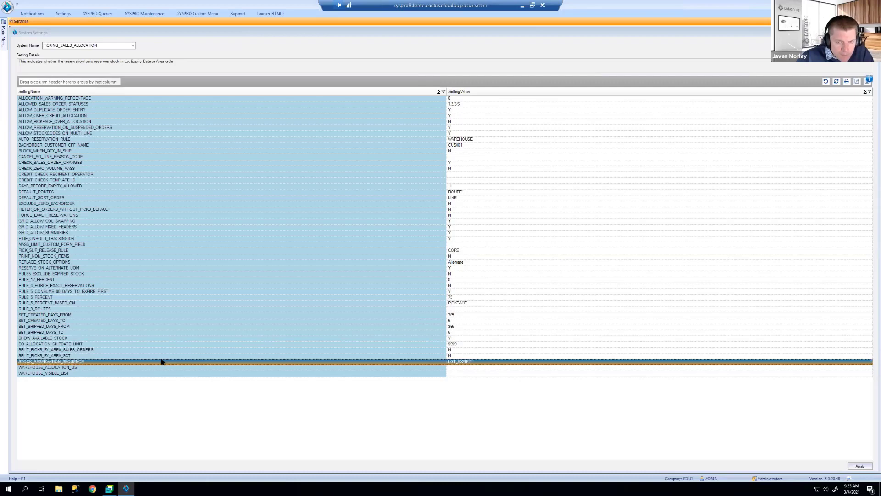
left_click(120, 362)
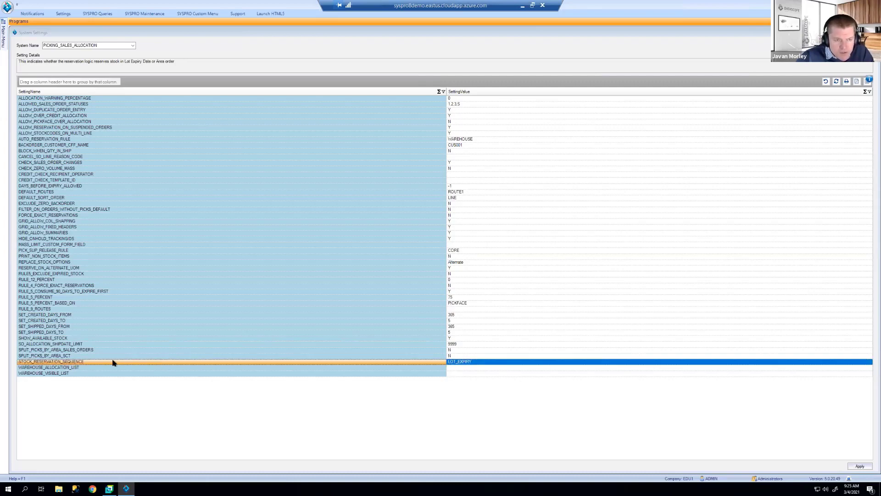
left_click(869, 362)
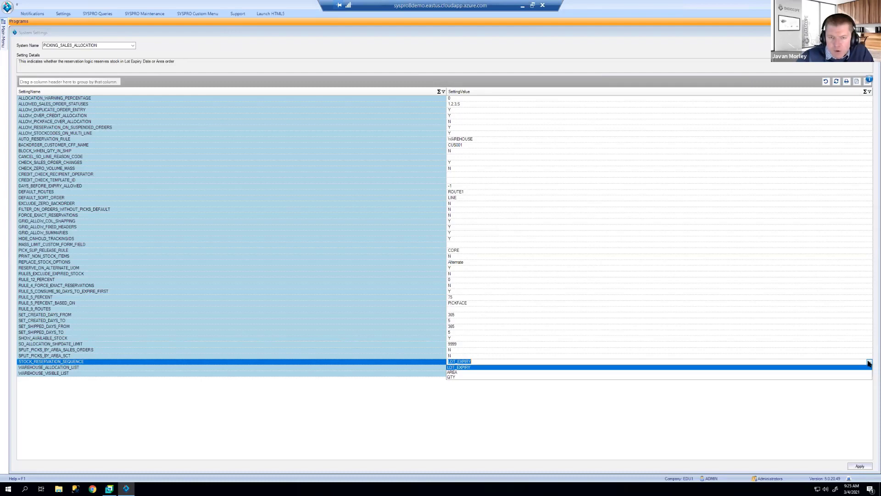
left_click(412, 370)
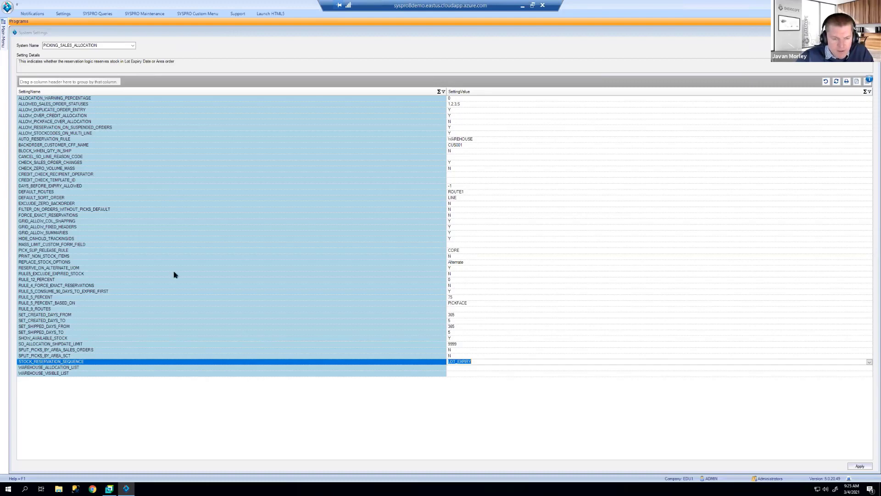
left_click(66, 14)
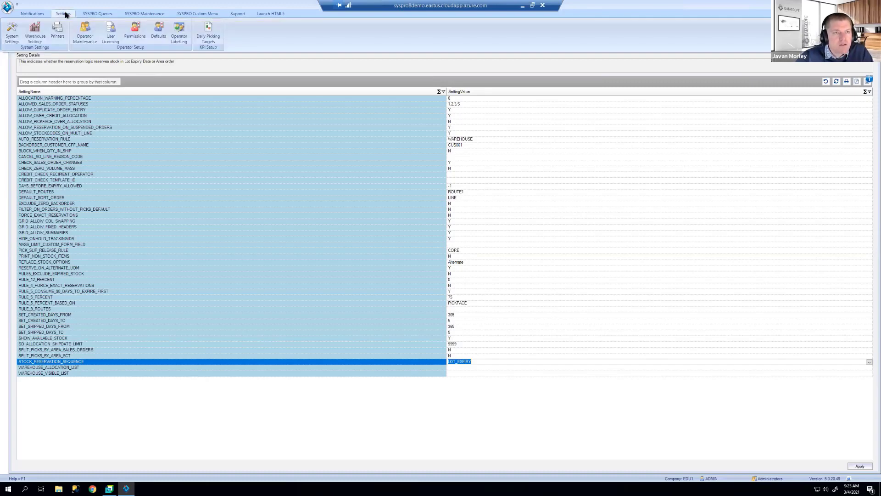
Step: Open the warehouse-level settings for the FG warehouse and scroll to sales allocation
left_click(35, 32)
left_click(89, 46)
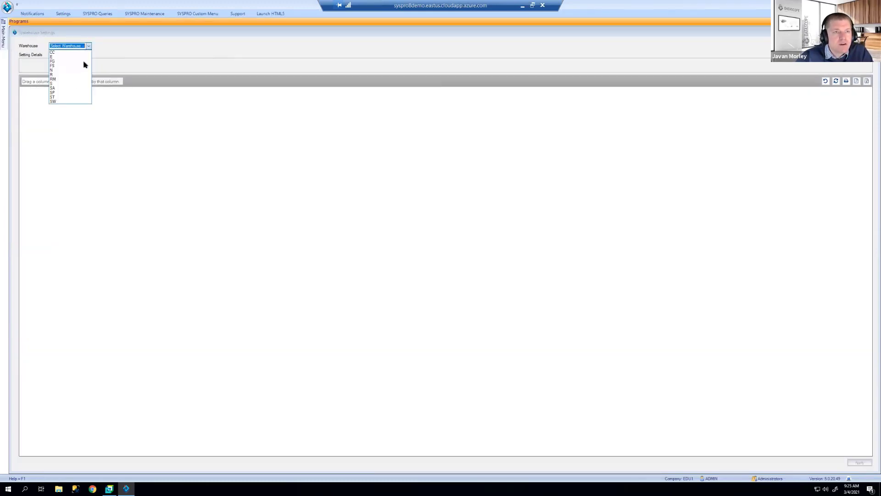
left_click(84, 65)
scroll(124, 286, "down", 10)
scroll(128, 315, "down", 19)
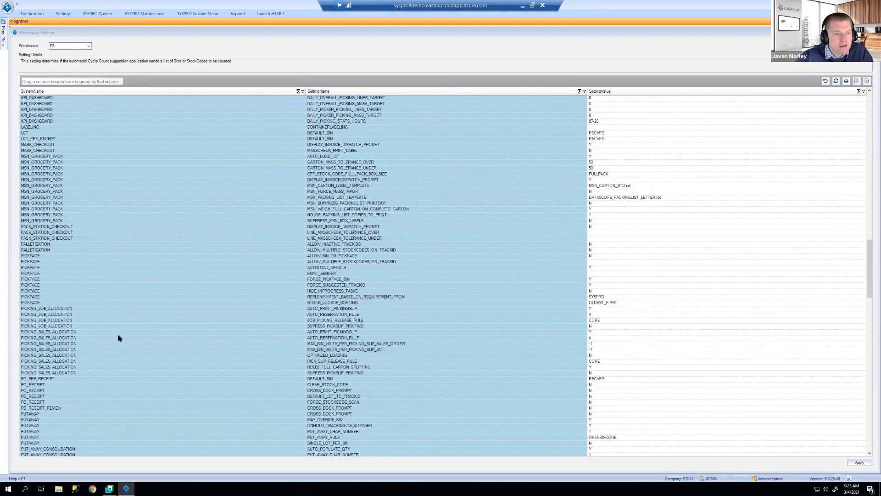
Step: Review FG's allocation settings, leaving PICK_SLIP_RELEASE_RULE at CORE, then close both settings windows
left_click(67, 331)
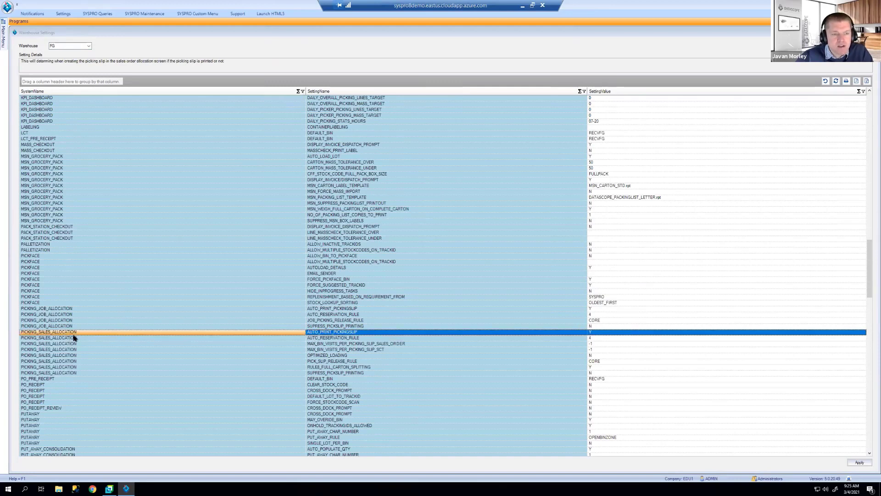
left_click(324, 338)
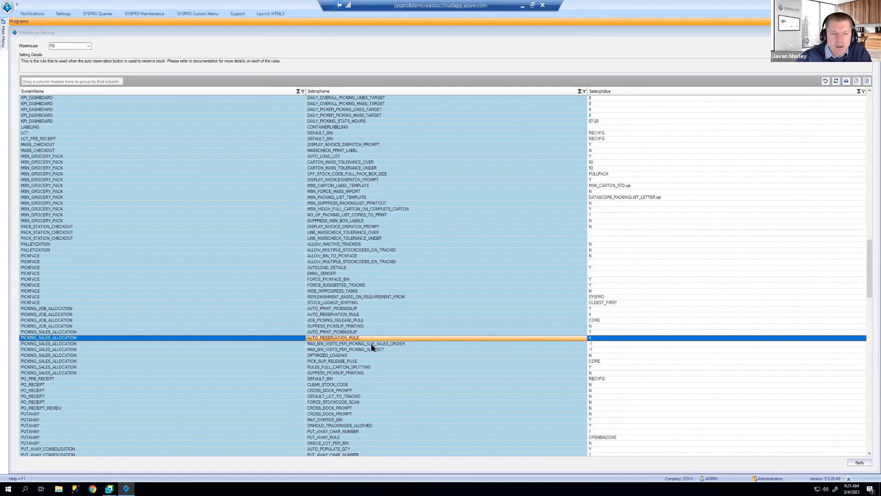
left_click(357, 356)
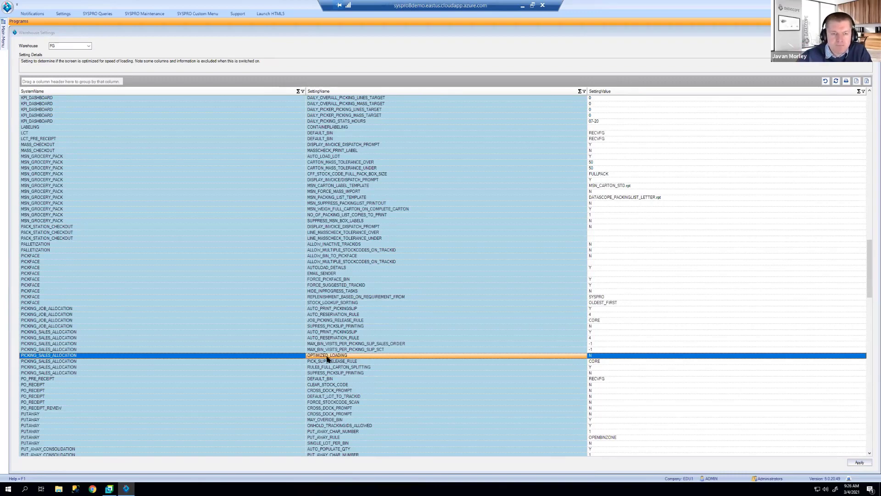
left_click(325, 362)
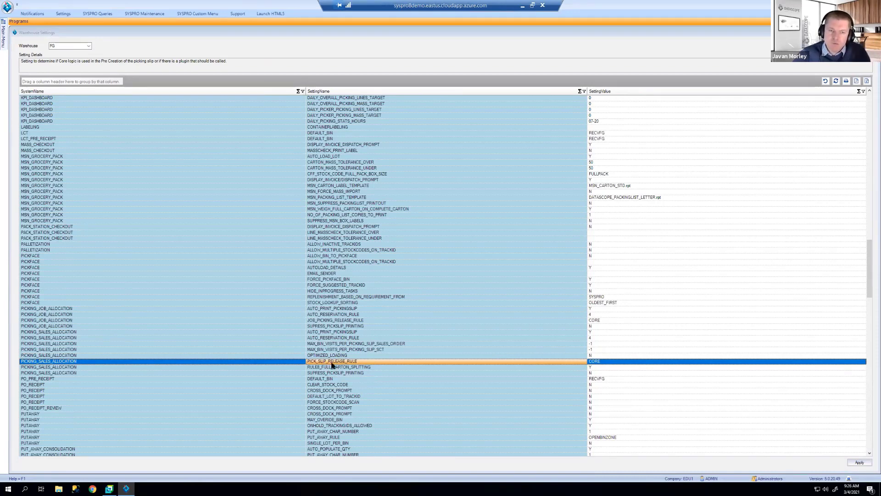
left_click(863, 362)
left_click(863, 363)
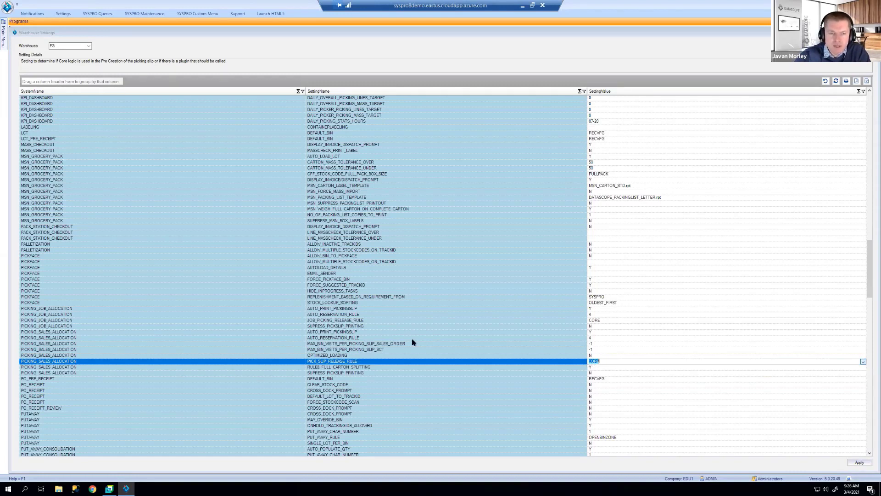
left_click(368, 367)
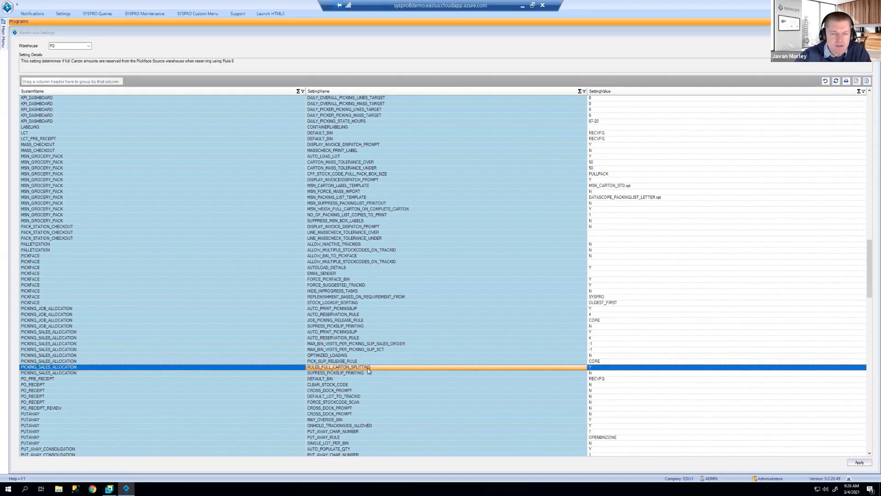
left_click(367, 374)
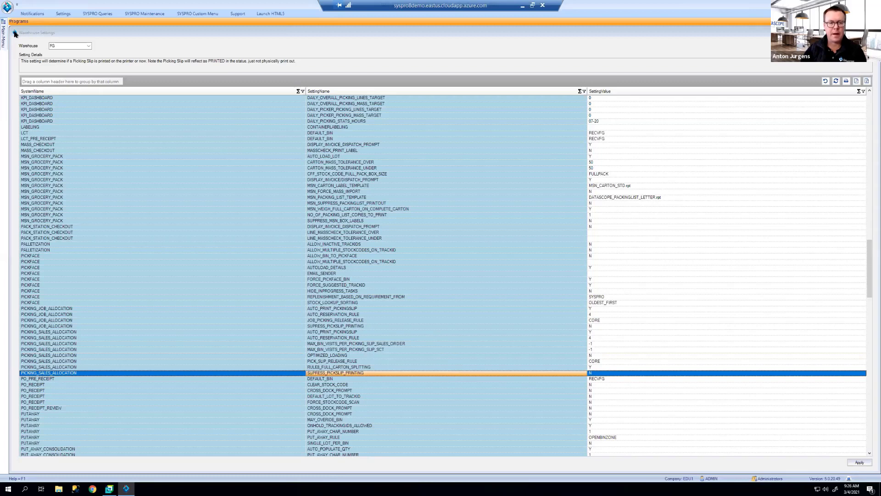
left_click(15, 33)
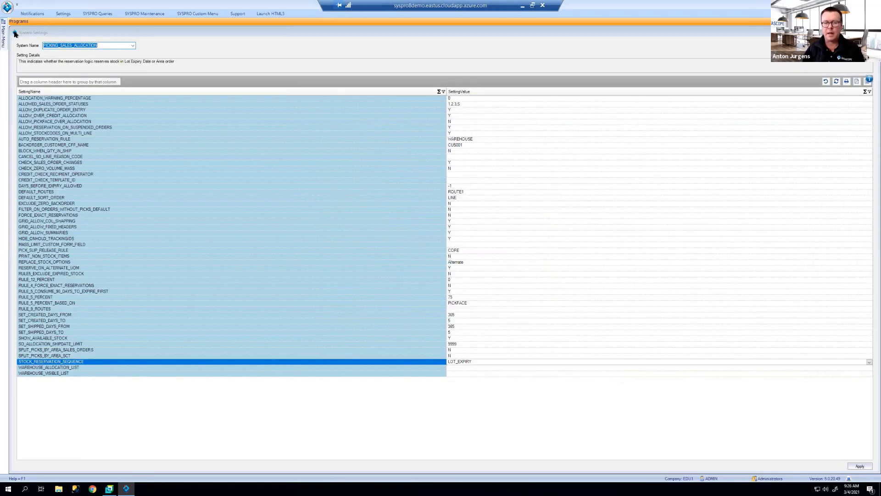
left_click(15, 33)
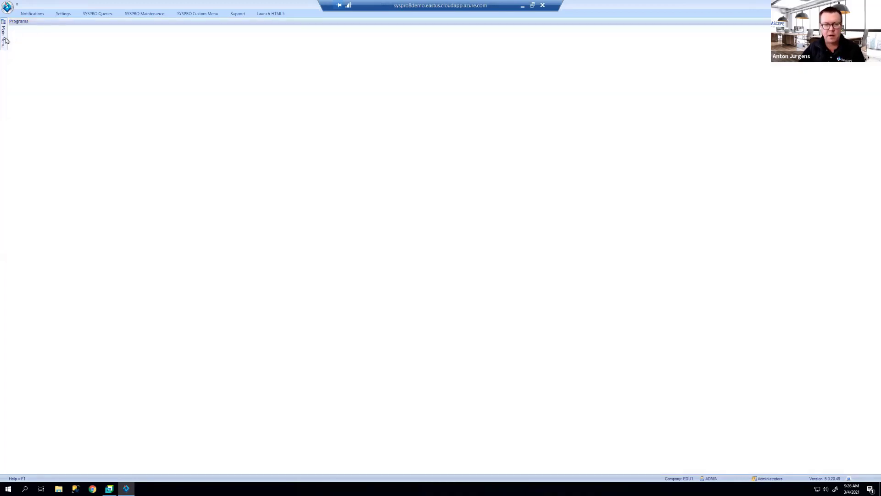
Step: Launch Sales Order Wave Release from the Main Menu and accept the default allocation parameters
mouse_move(5, 41)
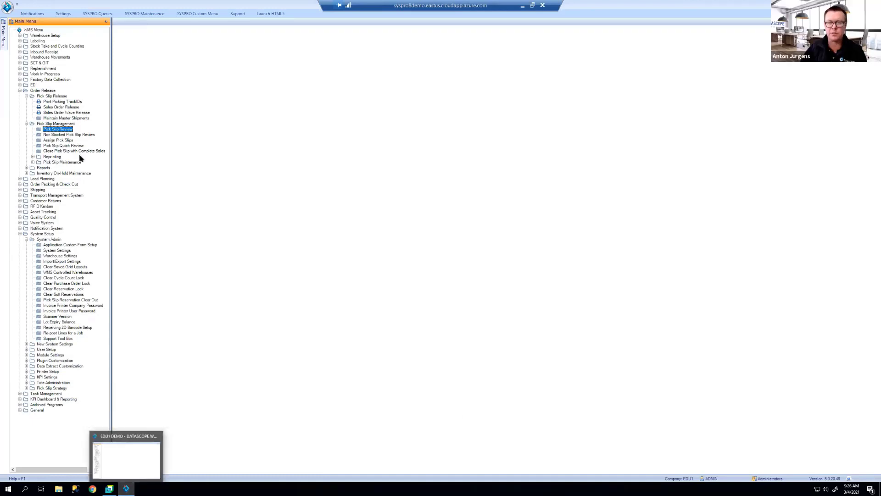
double_click(63, 113)
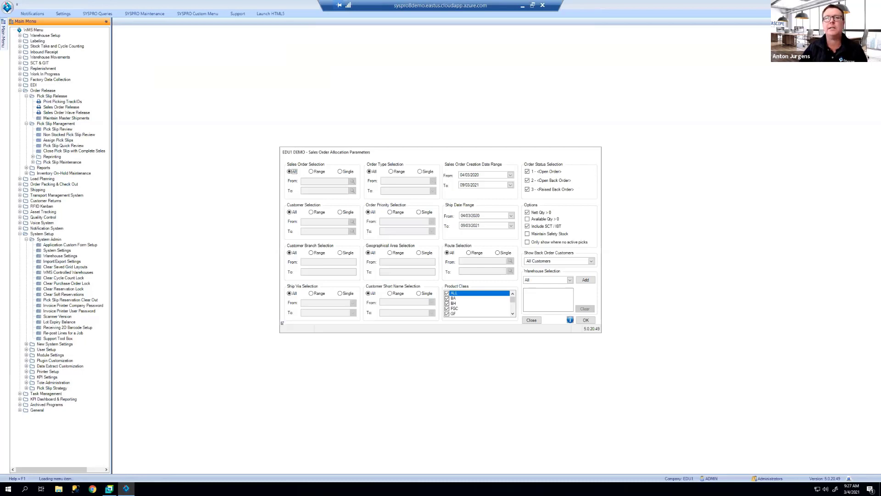
left_click(586, 320)
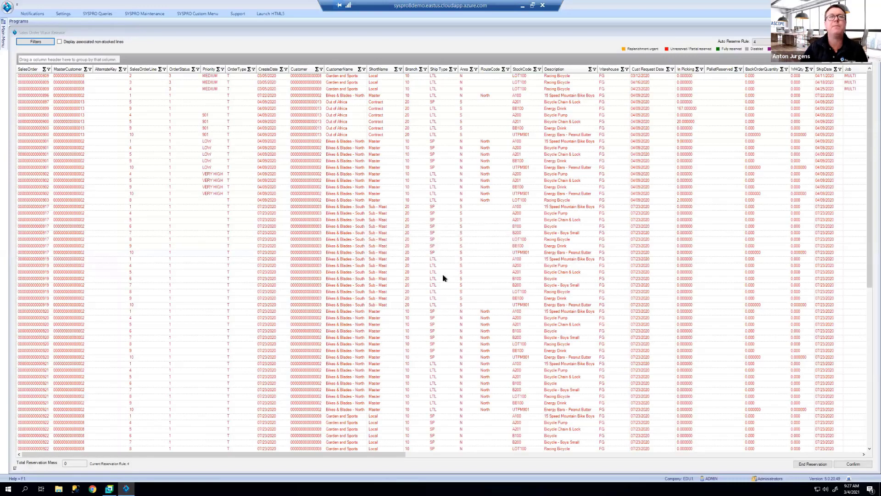
Step: Leave the Auto Reserve Rule dropdown at 4 and launch Auto Reserve
left_click(764, 42)
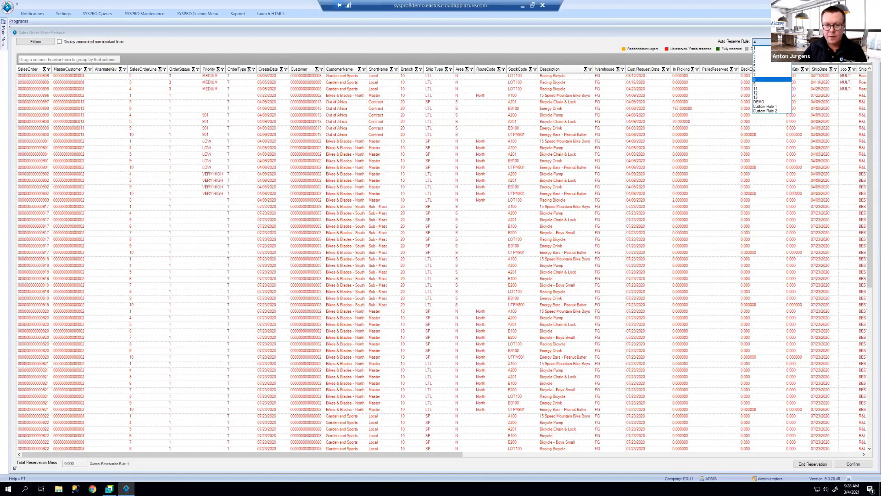
left_click(788, 42)
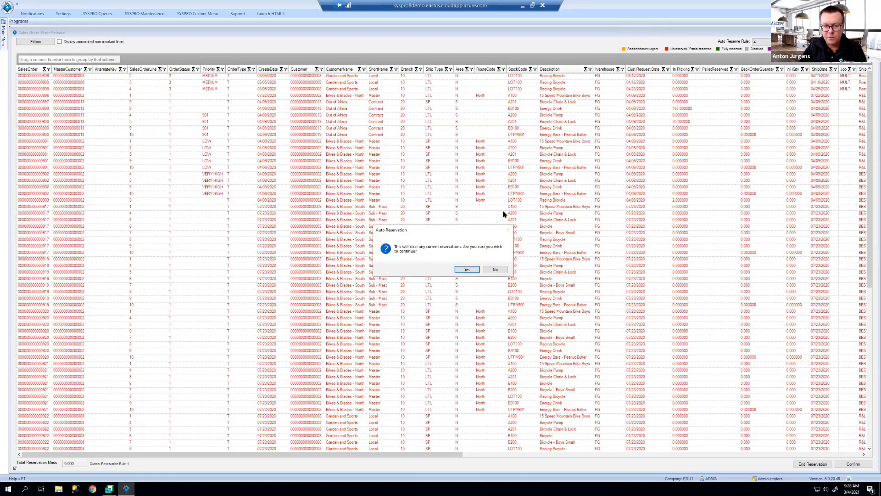
Step: Accept clearing reservations and run auto reservation, reaching 5020.780 mass with 14 orders fully reserved
left_click(471, 267)
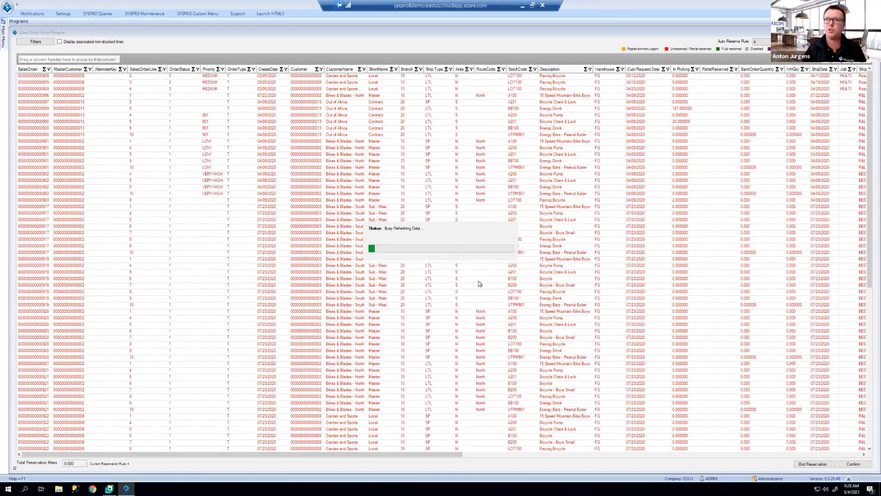
left_click(464, 267)
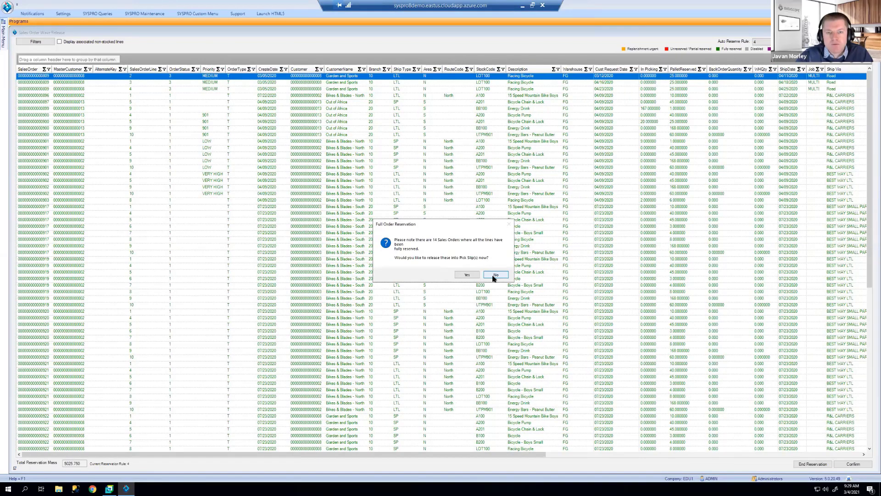
left_click(494, 277)
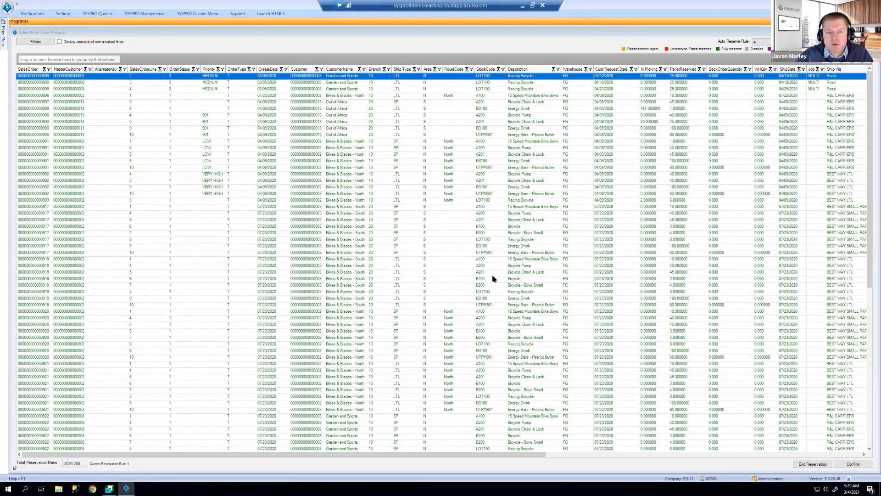
scroll(868, 334, "down", 9)
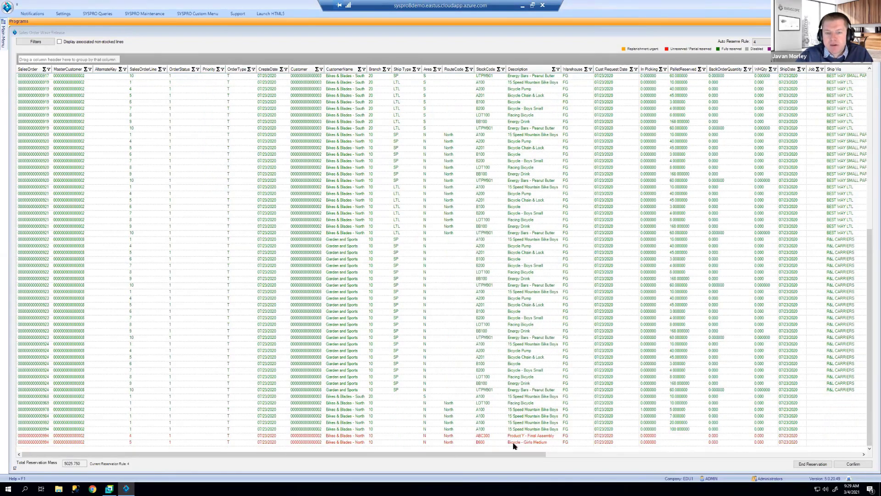
left_click(850, 456)
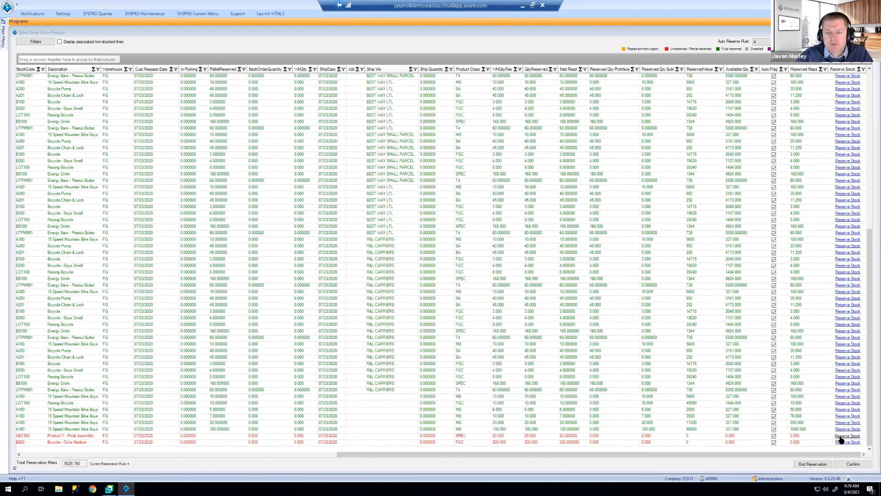
left_click(840, 436)
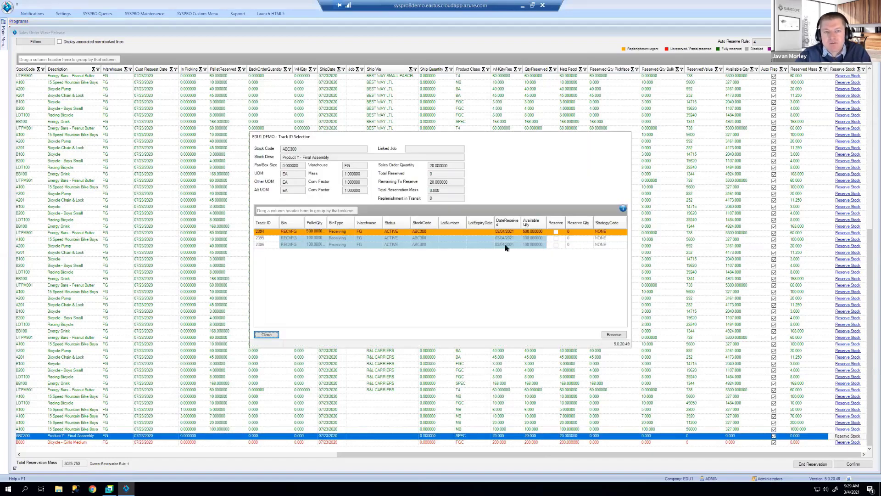
left_click(348, 165)
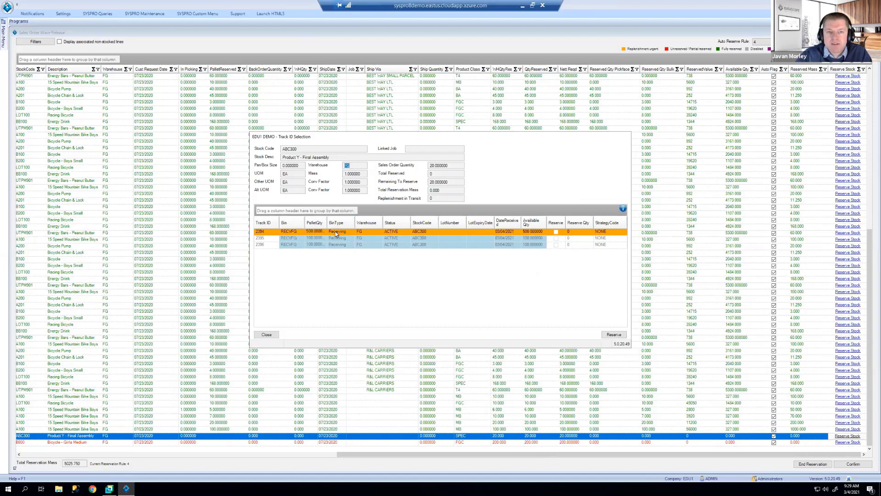
left_click(559, 233)
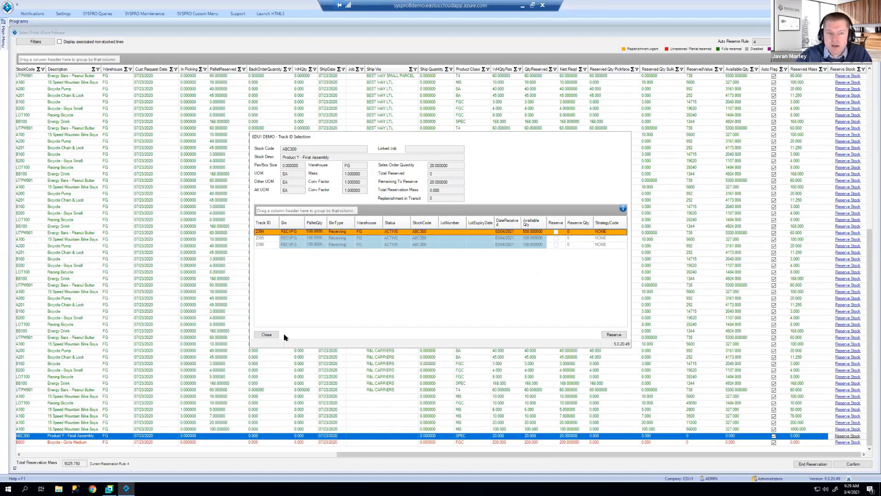
left_click(267, 334)
left_click(289, 440)
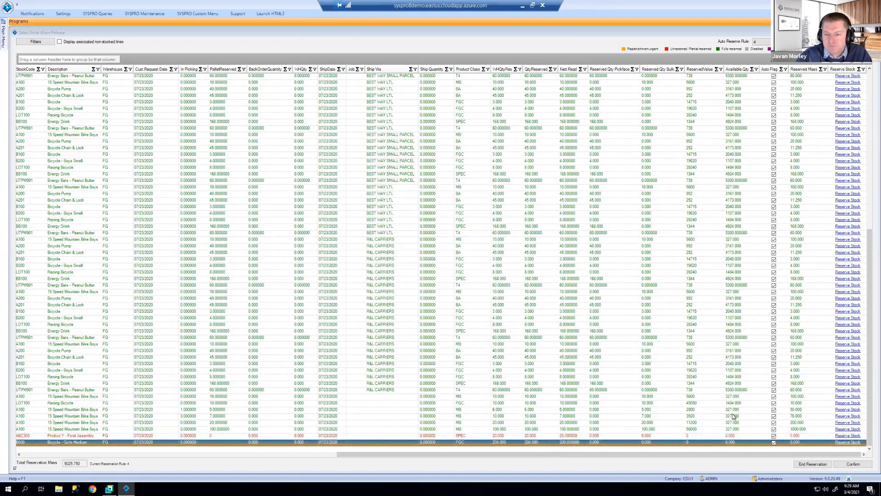
Step: Reserve stock on the B600 line and confirm, creating pick slips starting at 1215
left_click(838, 442)
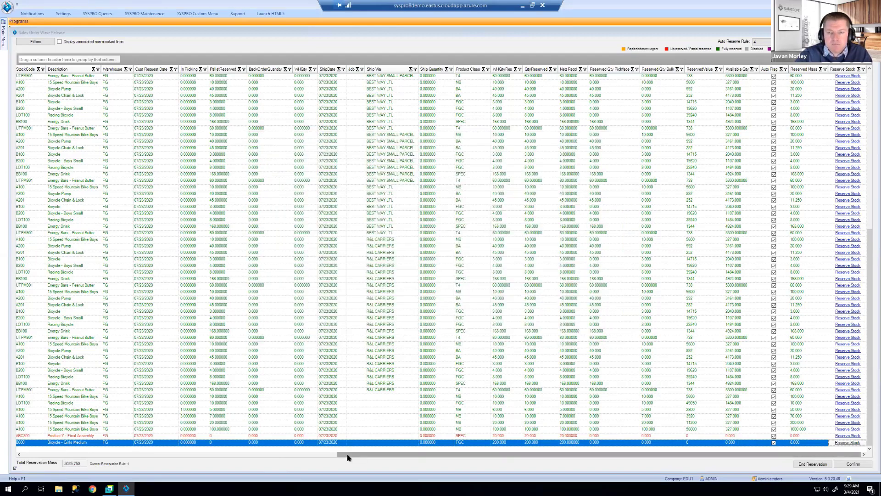
left_click(193, 453)
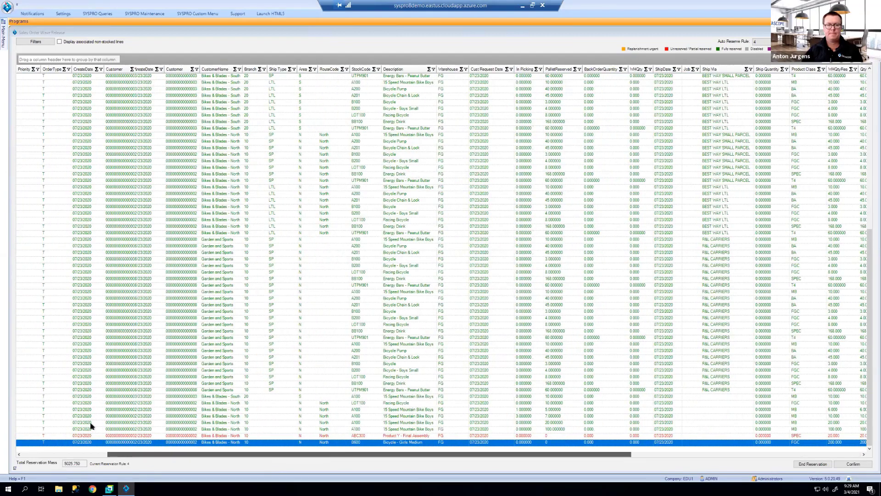
left_click(90, 423)
left_click(56, 454)
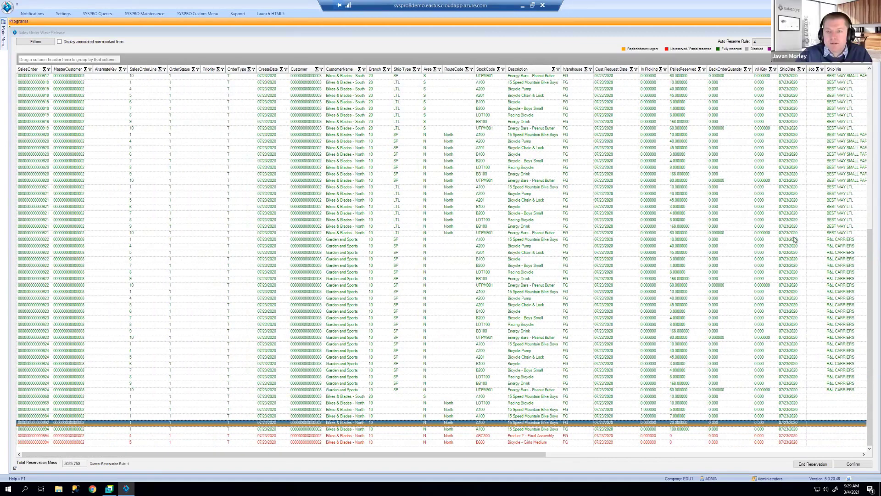
left_click(858, 463)
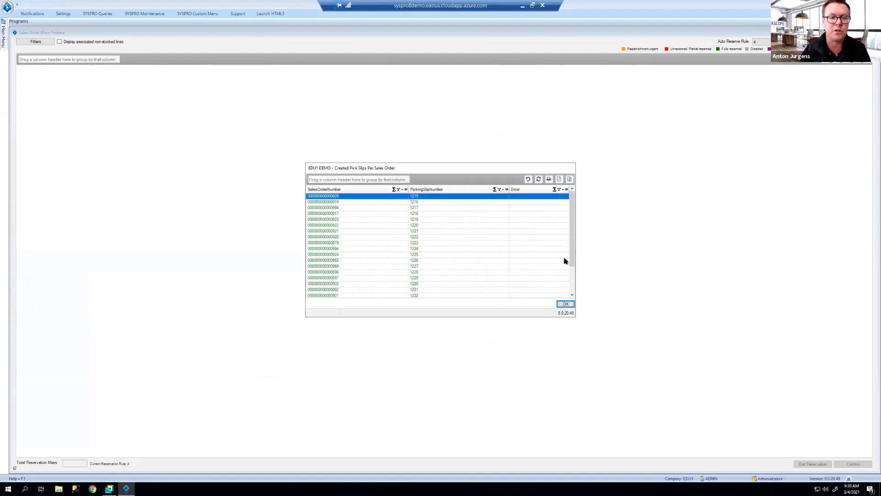
Step: Browse the created pick slips such as 1218 and 1223, then close the list with OK
left_click(574, 272)
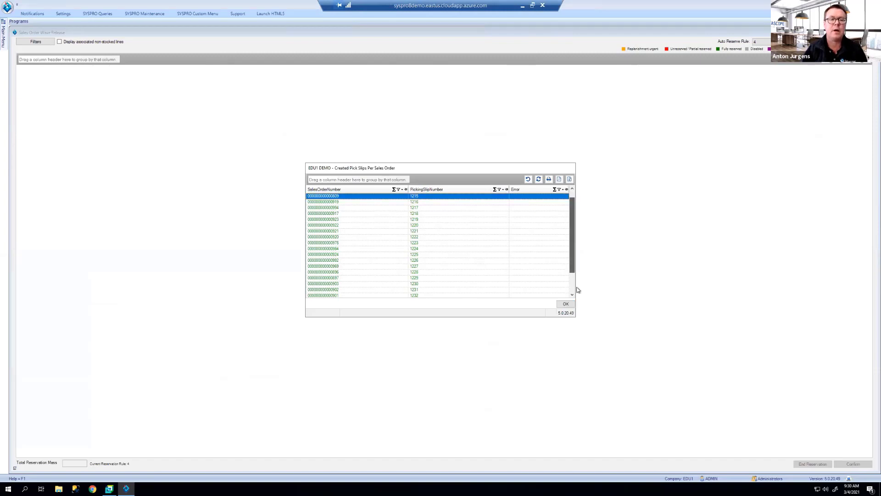
left_click_drag(559, 313, 556, 319)
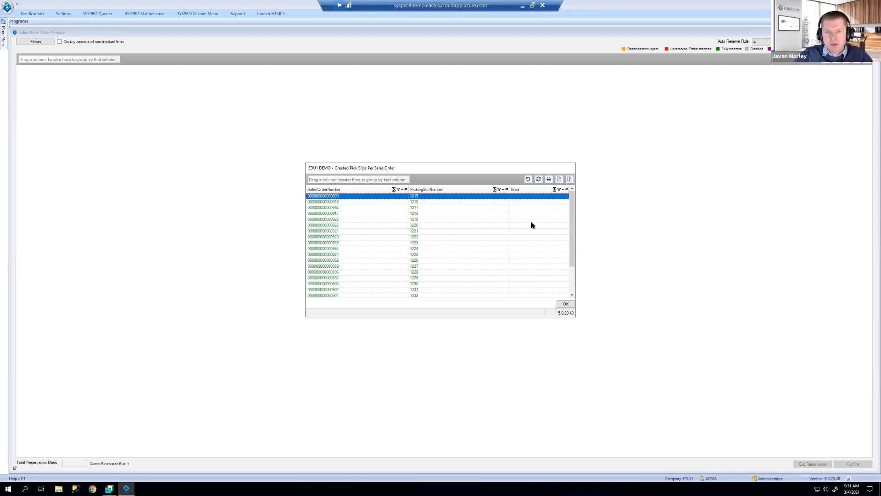
left_click(450, 243)
left_click(518, 213)
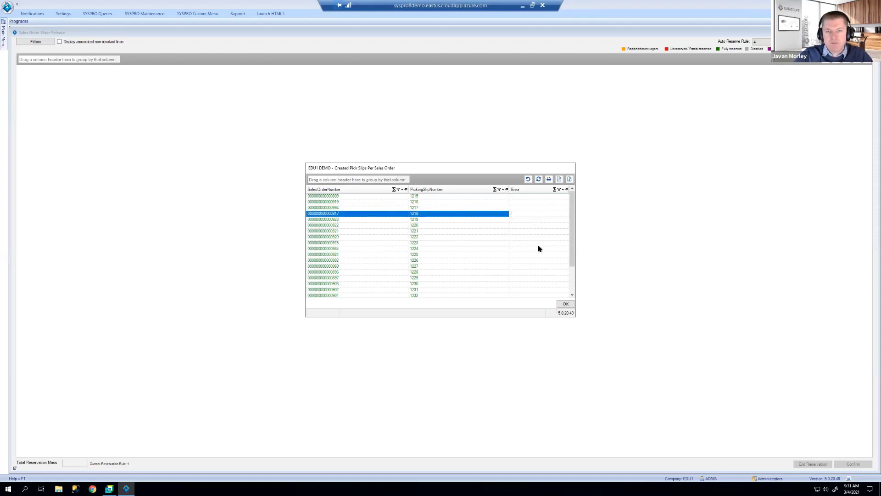
scroll(539, 248, "down", 3)
scroll(540, 249, "up", 3)
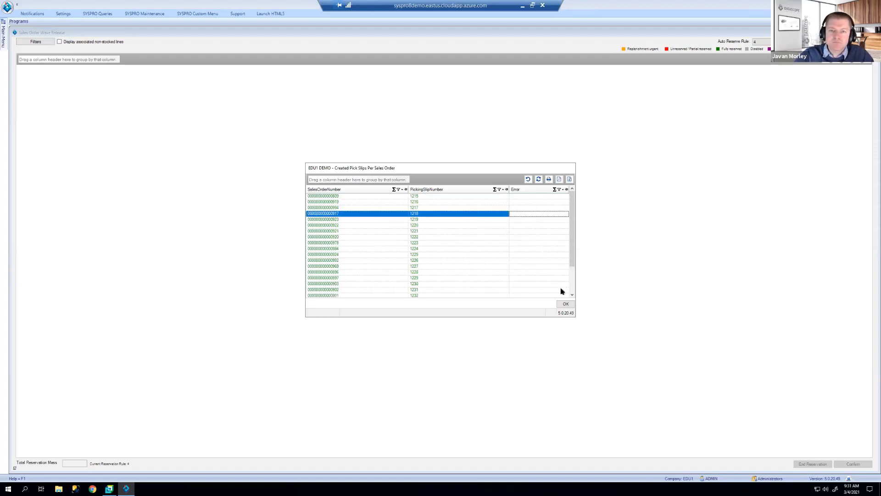
left_click(566, 304)
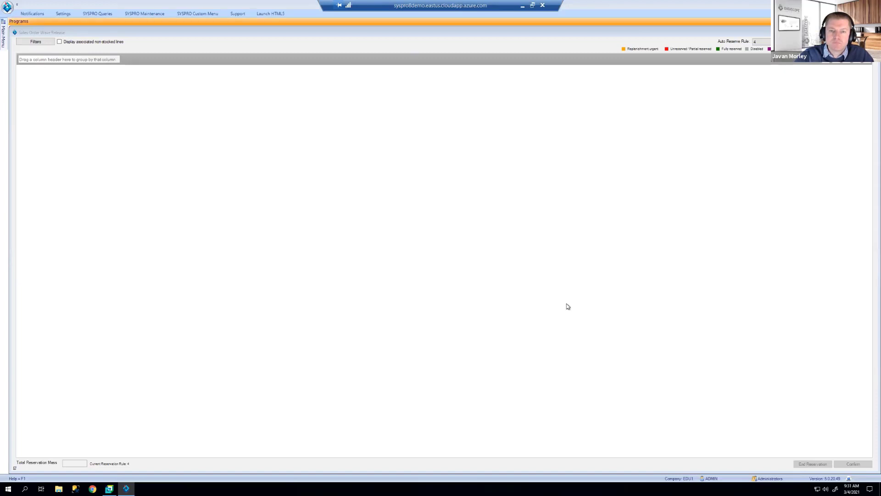